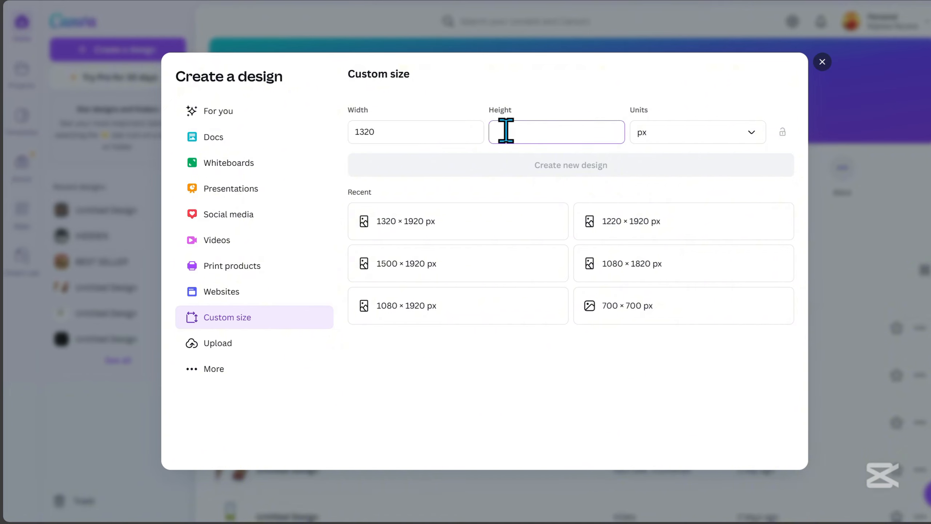
Step: Create a new custom-size design 1320 px wide and 1920 px high
type("0")
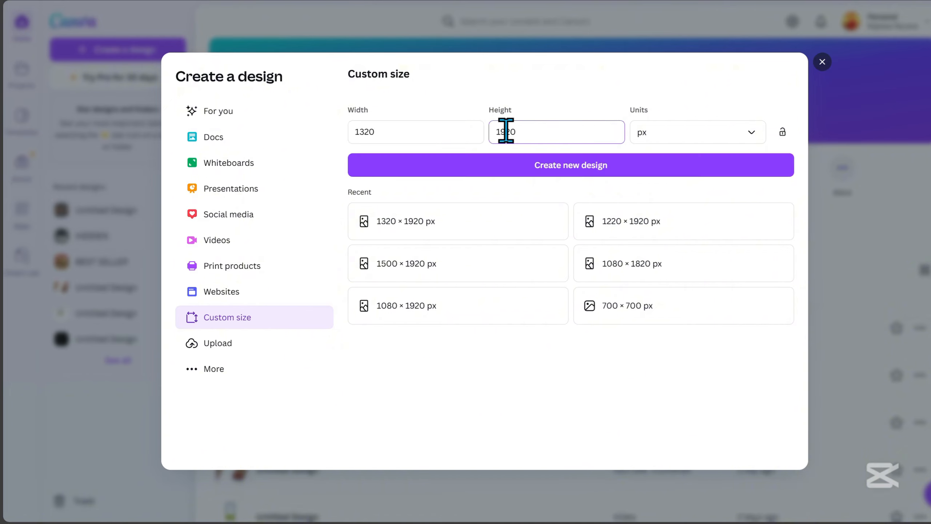
left_click(571, 180)
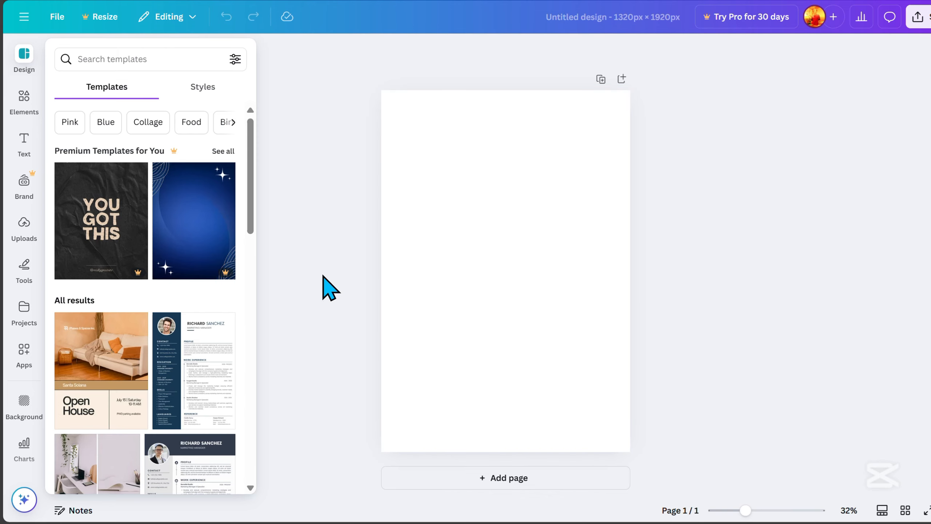
Step: Search the element photos for "dark background" and fill the page with a dark grey rough plaster texture
left_click(26, 98)
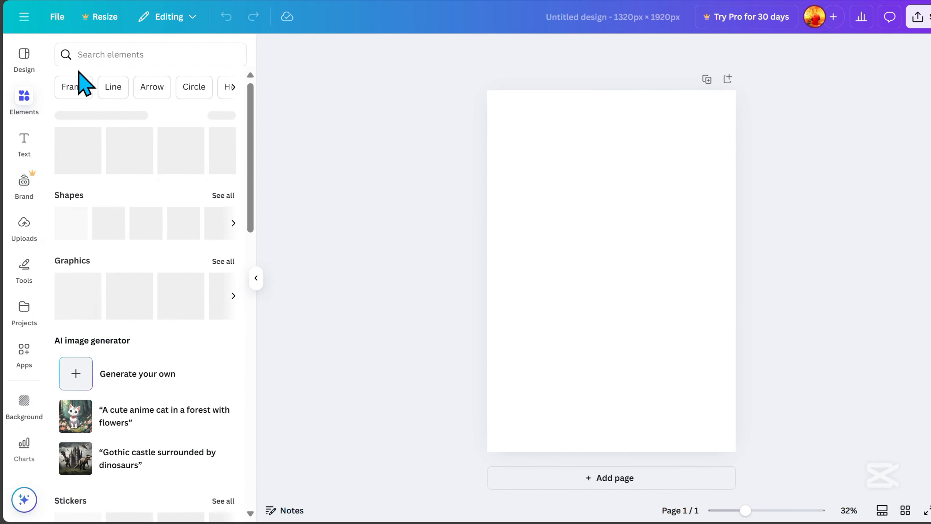
left_click(102, 54)
type("dark background")
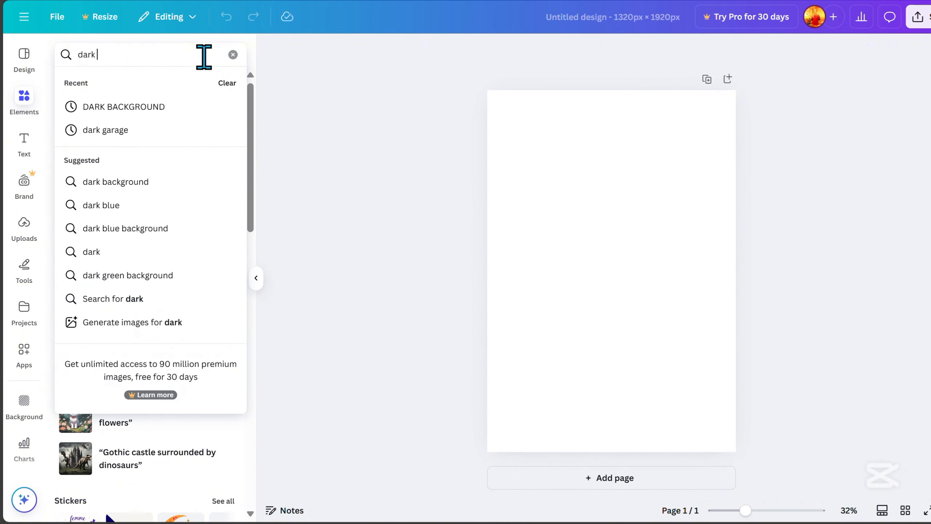
key("Return")
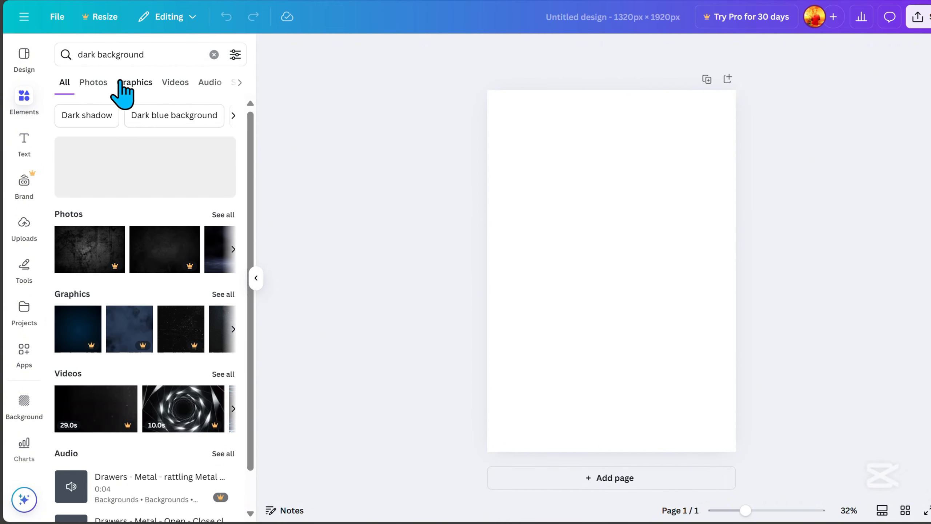
left_click(92, 86)
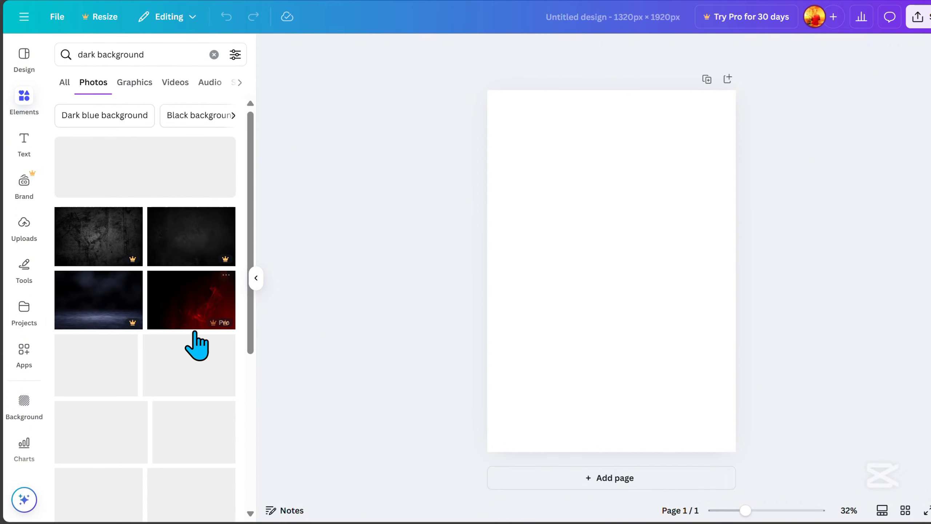
scroll(195, 333, "down", 2)
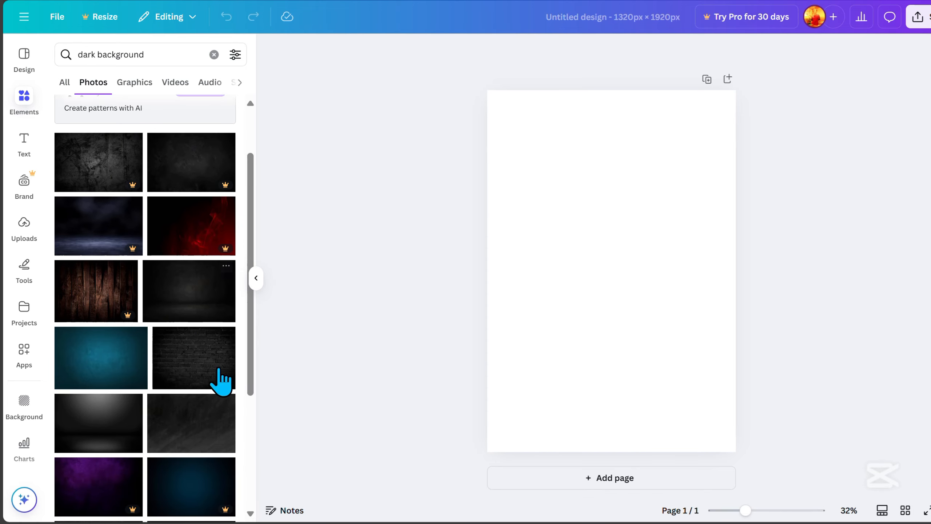
scroll(220, 271, "down", 2)
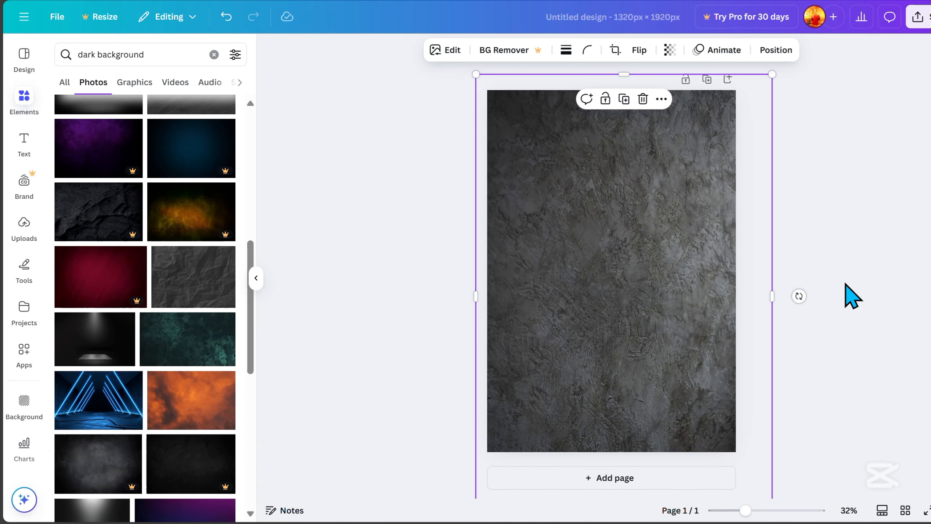
left_click(846, 285)
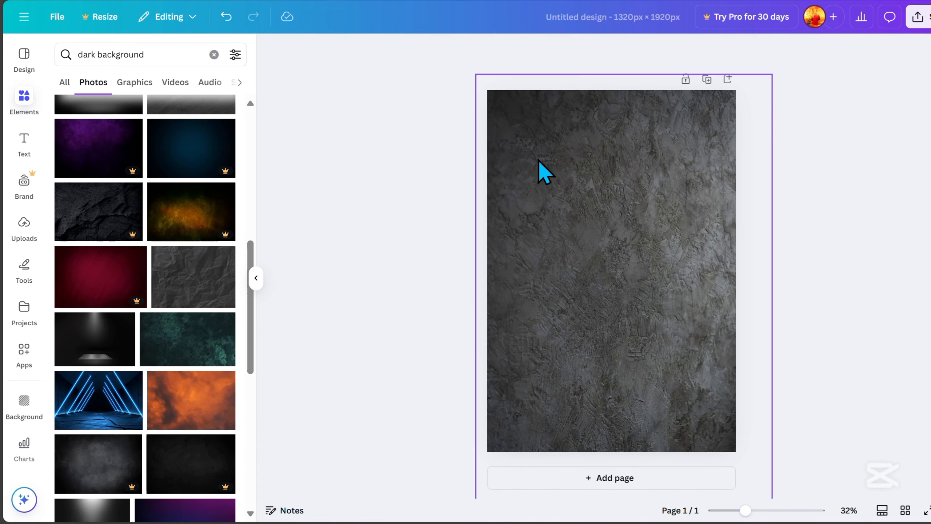
left_click(641, 273)
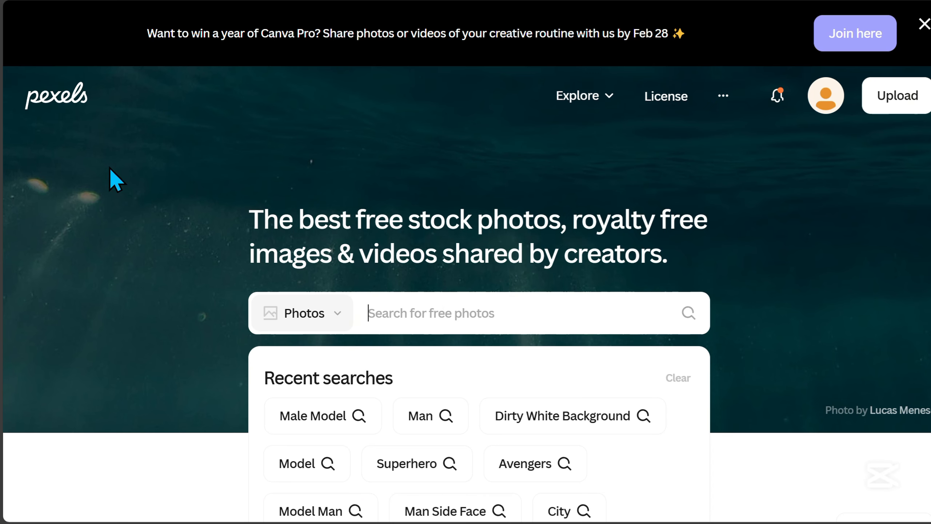
Step: On Pexels, search the free photos for "male model" and browse the results for a suitable portrait
type("male model")
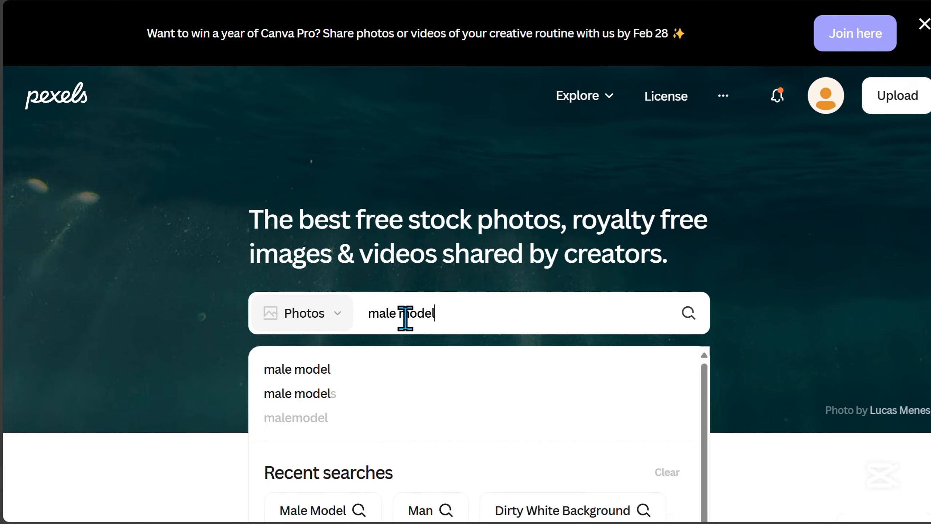
key("Return")
scroll(654, 308, "down", 10)
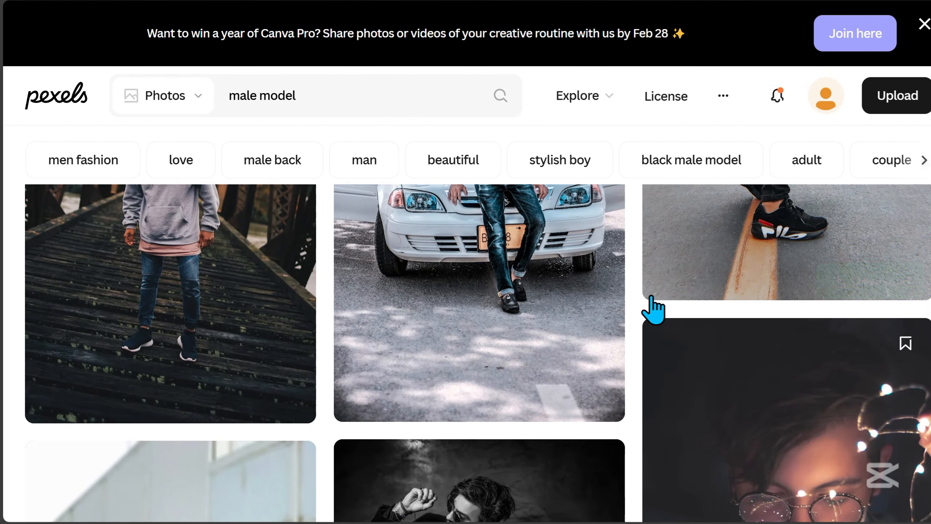
scroll(818, 477, "down", 12)
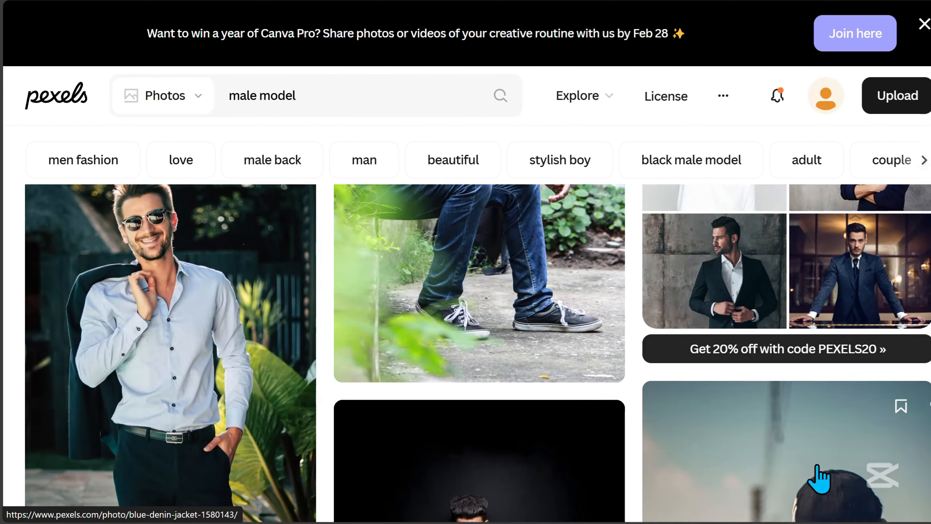
scroll(853, 482, "down", 10)
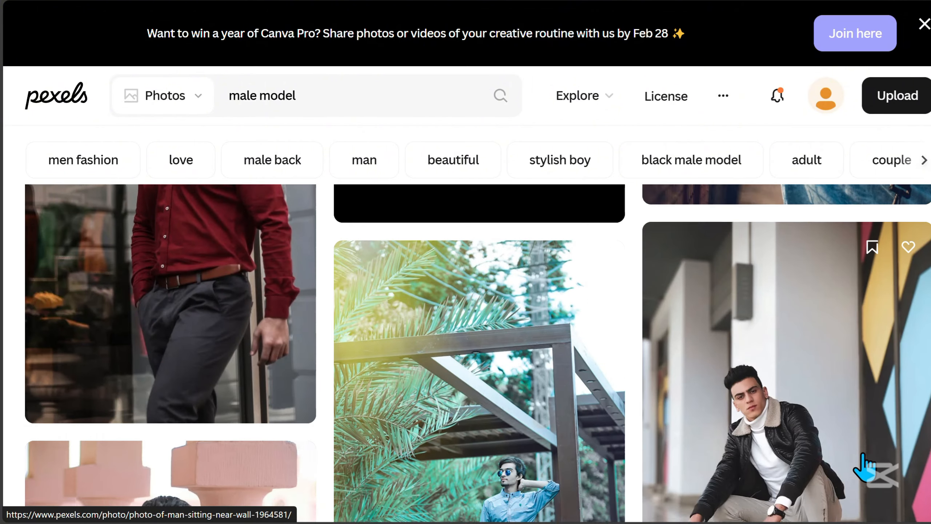
scroll(849, 469, "down", 5)
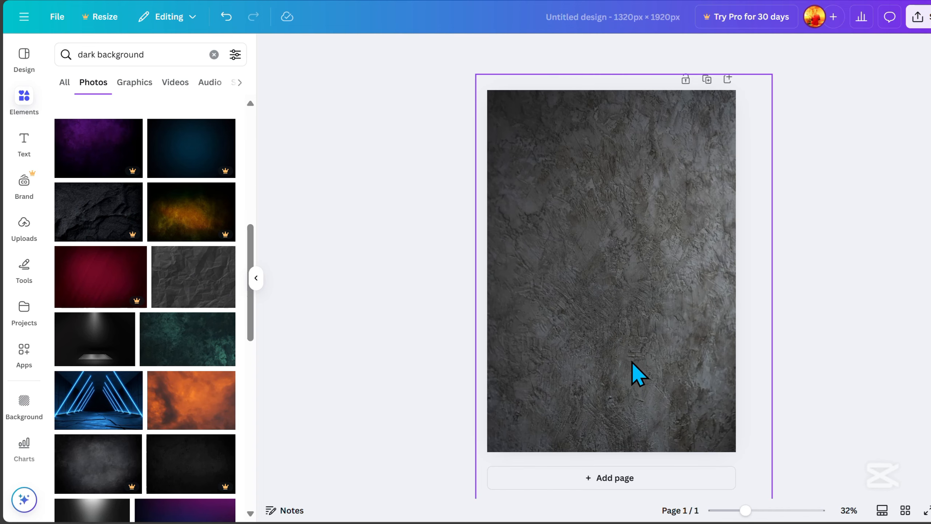
Step: Back in Canva, place the uploaded photo of the man in the black hat on the page
left_click(23, 226)
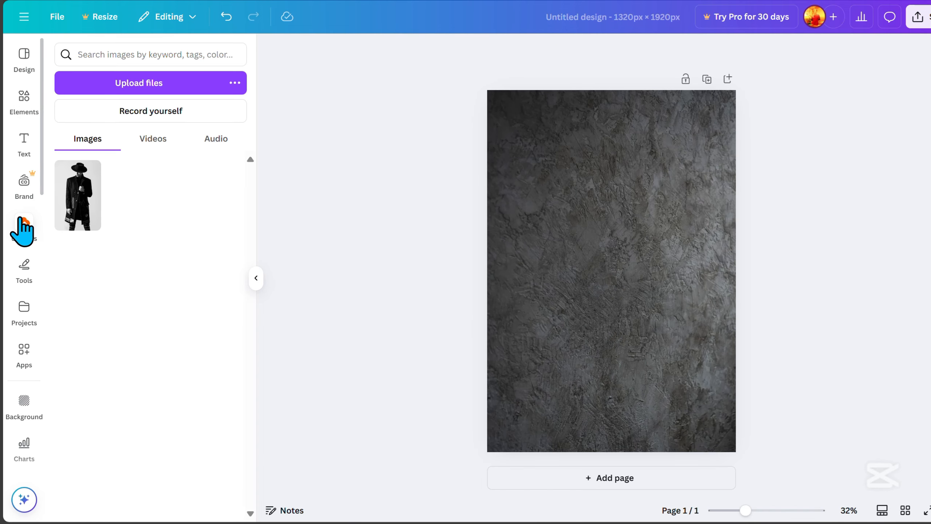
left_click(82, 211)
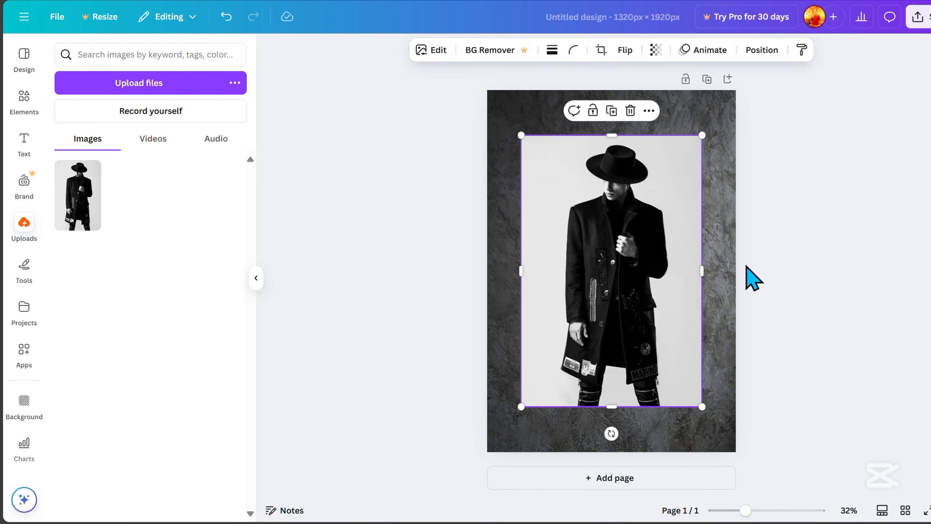
left_click(828, 337)
scroll(690, 349, "up", 1)
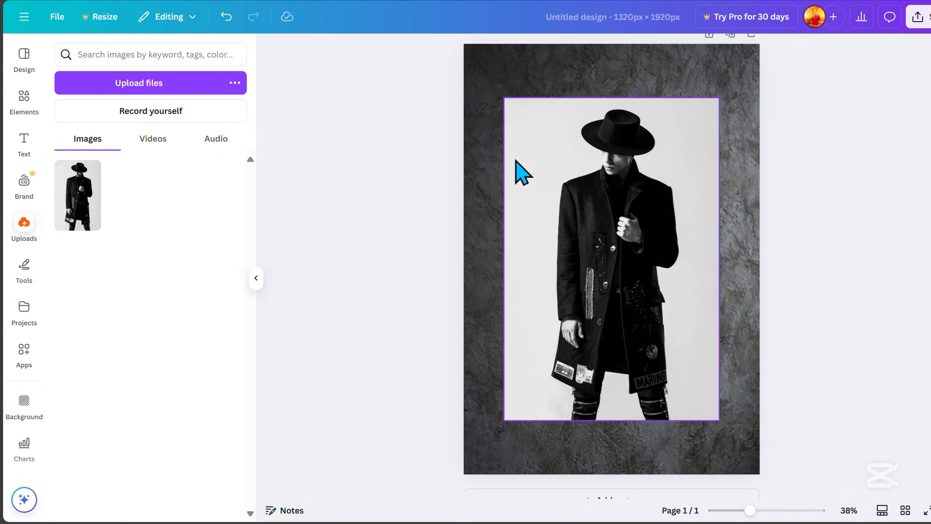
scroll(609, 285, "up", 1)
left_click(619, 281)
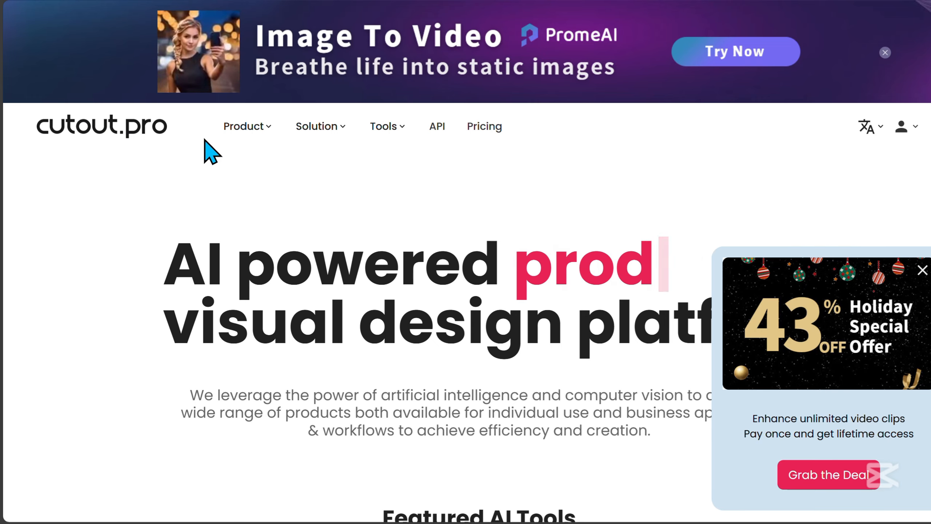
Step: On cutout.pro, remove the background from the photo of the man in the hat and download the free result as PNG
mouse_move(245, 130)
left_click(269, 70)
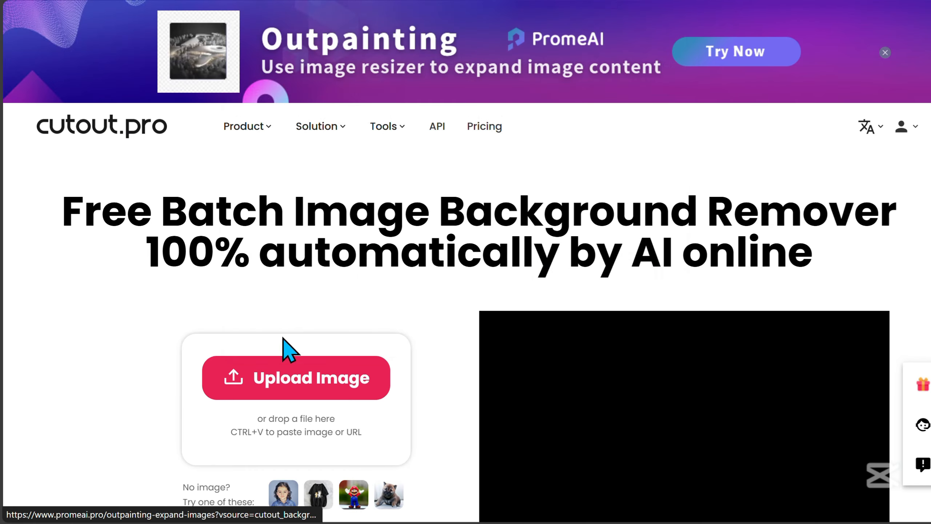
left_click(281, 382)
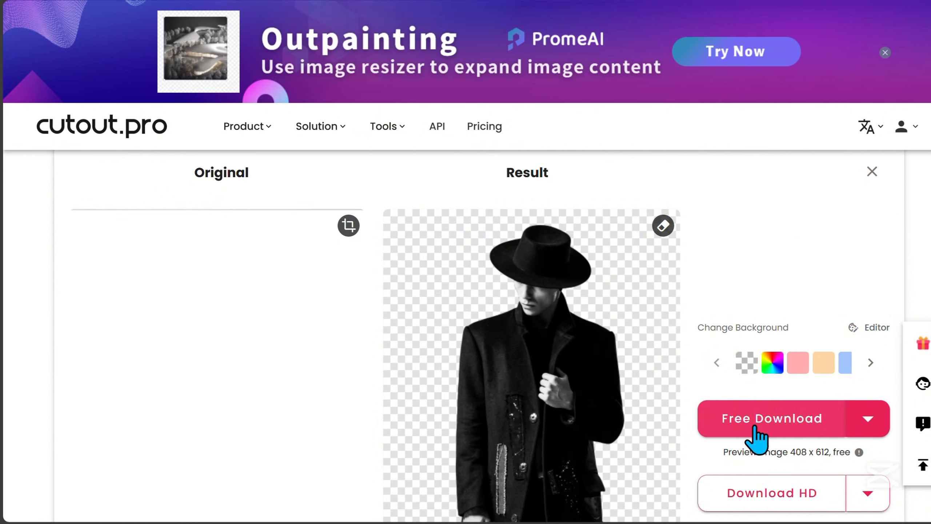
scroll(755, 437, "down", 2)
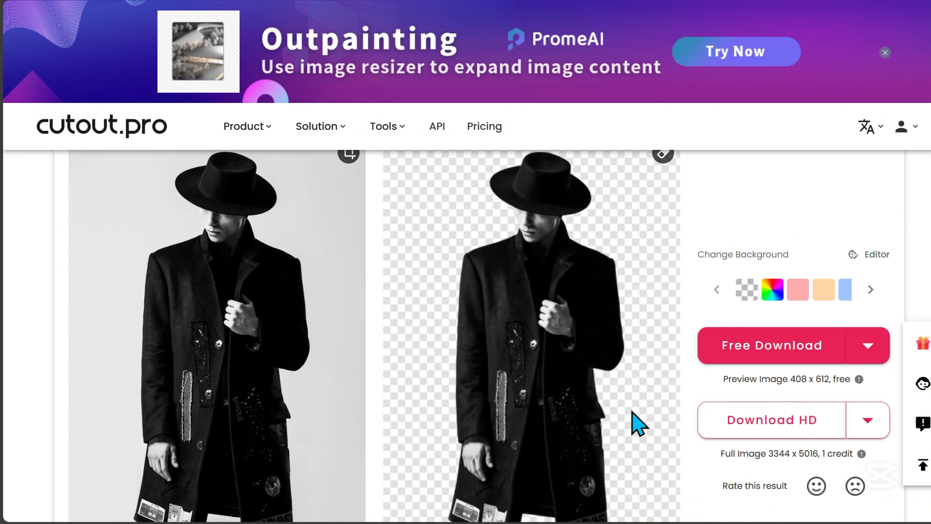
left_click(869, 347)
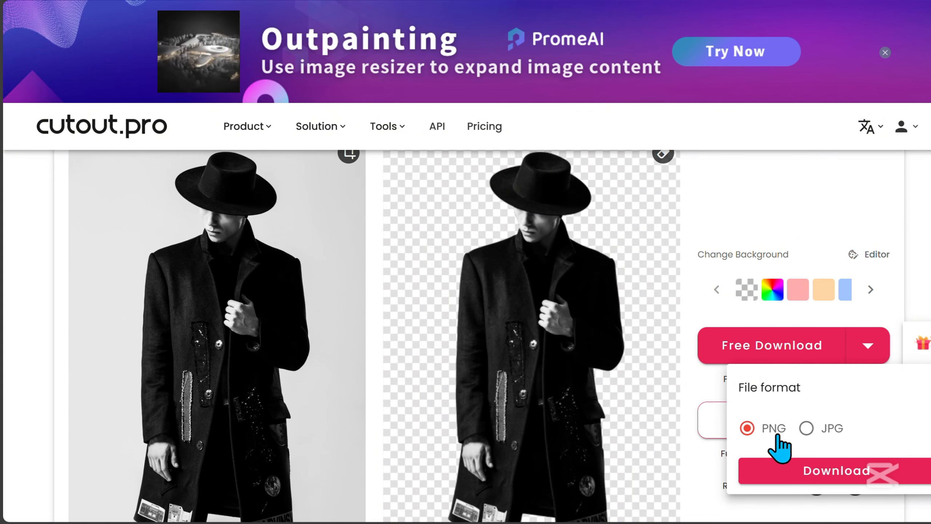
left_click(846, 474)
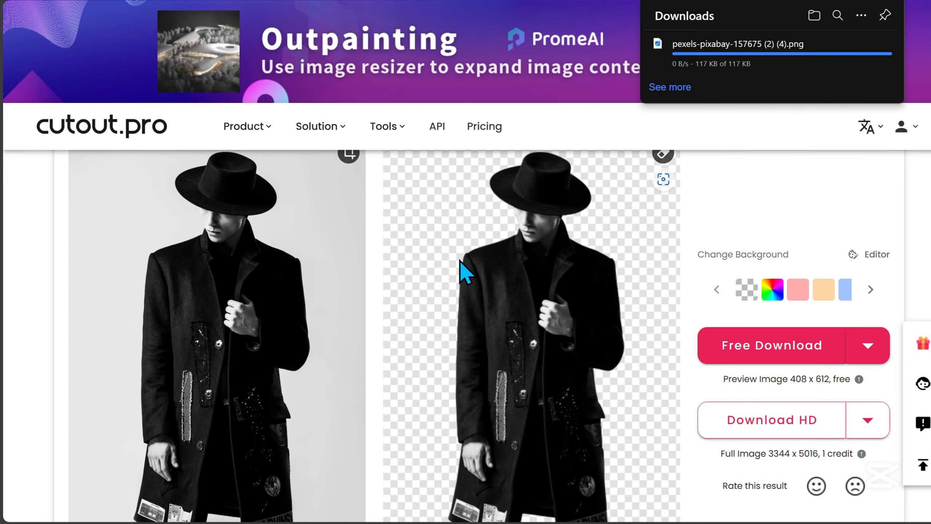
Step: Sharpen the hat man's cutout with the Photo Enhancer and download the free result as PNG
mouse_move(265, 130)
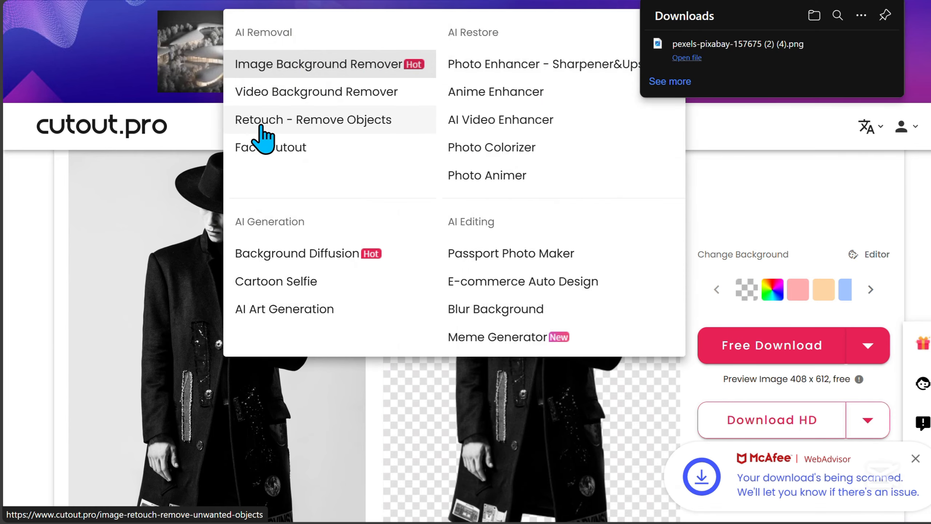
left_click(491, 64)
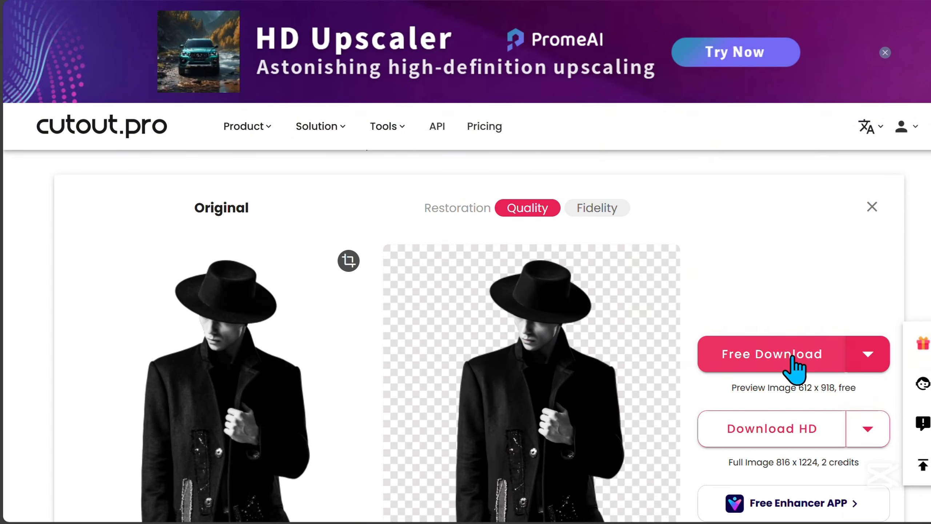
left_click(792, 358)
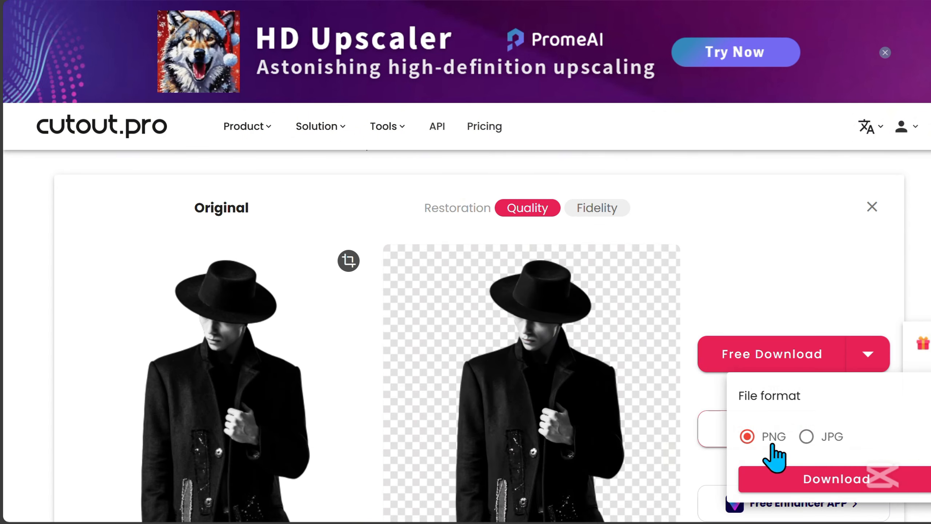
left_click(825, 481)
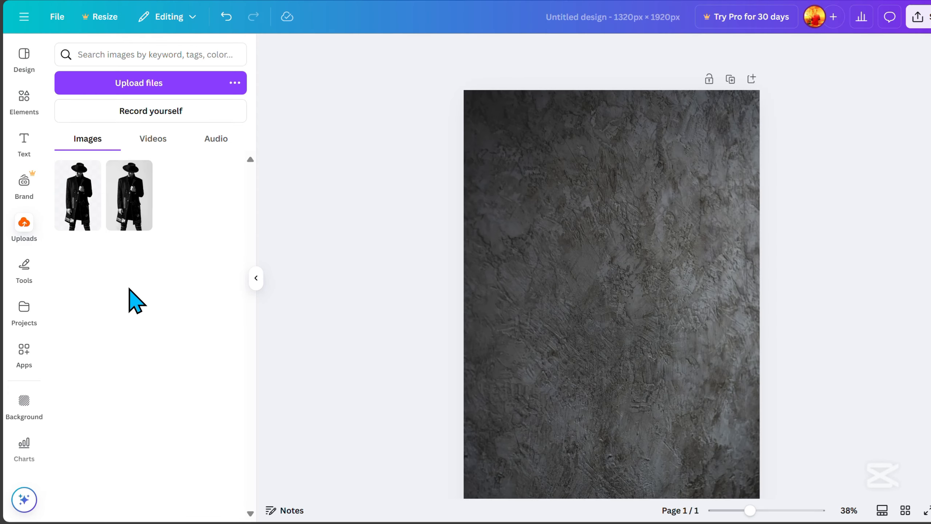
Step: In Canva, add the uploaded background-free cutout of the man in the hat, enlarge it and center it on the page
left_click(80, 204)
left_click_drag(703, 168, 797, 85)
left_click_drag(664, 194, 631, 248)
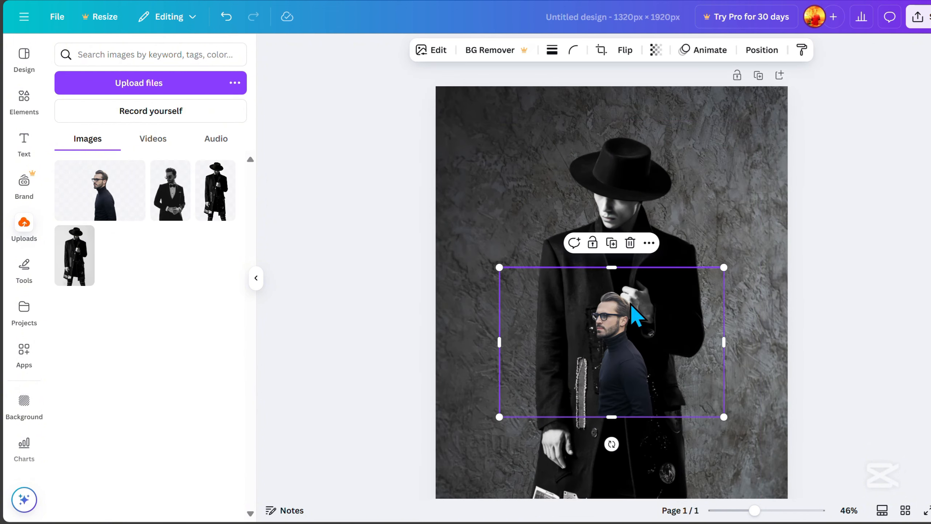
Step: Crop both sides of the turtleneck man's cutout, enlarge it to about 471 × 987 px and place it left of the hat man
left_click_drag(724, 341, 660, 341)
left_click_drag(499, 341, 588, 340)
left_click_drag(660, 267, 713, 152)
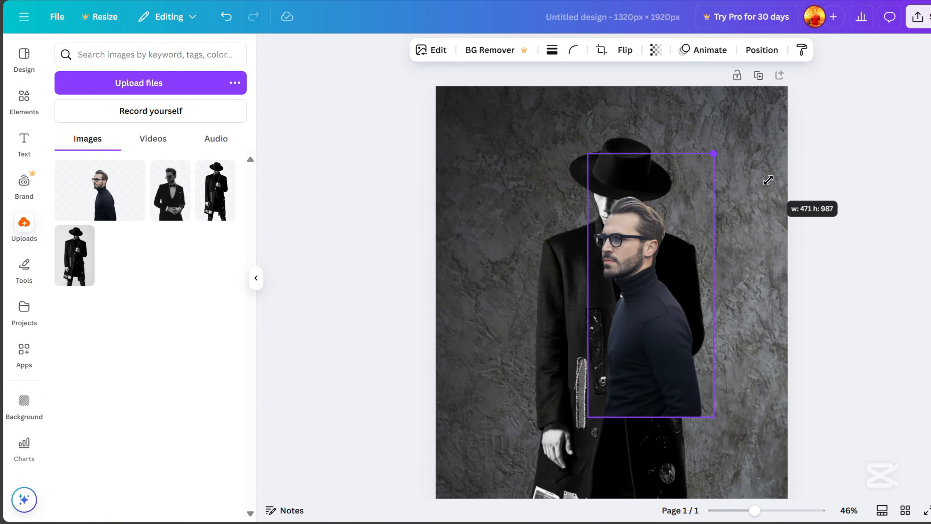
left_click_drag(657, 347, 522, 310)
Step: Add the bow-tie man's cutout, crop its sides to about 700 px wide and place it right of the hat man
left_click(164, 207)
left_click_drag(720, 342, 703, 342)
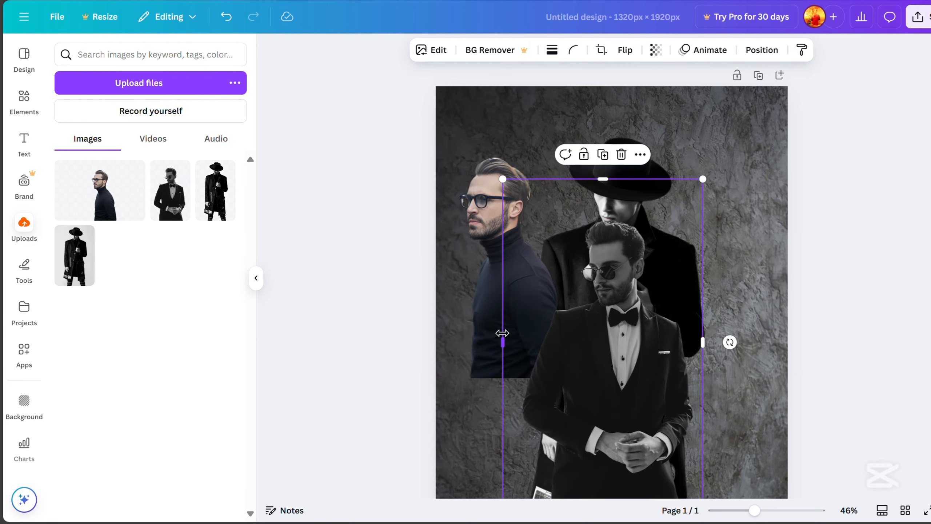
left_click_drag(503, 340, 516, 340)
left_click_drag(620, 383, 733, 301)
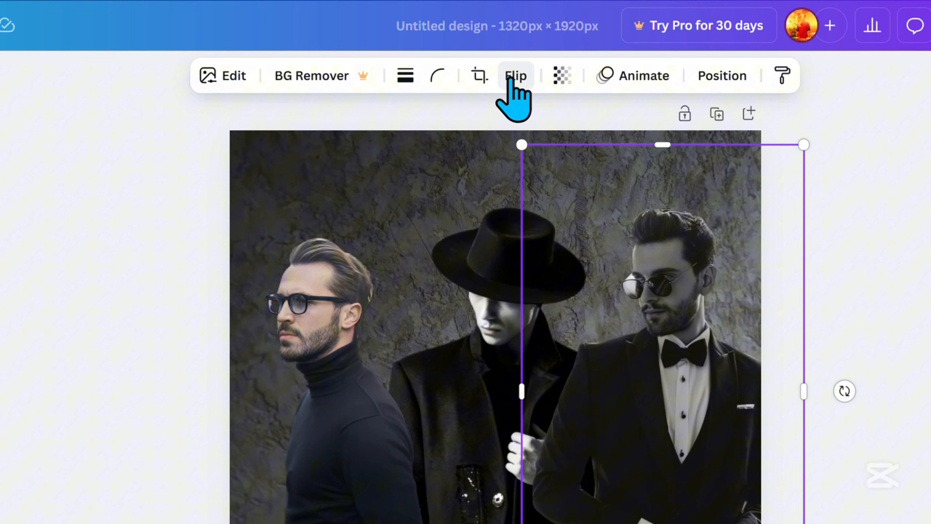
Step: Flip the bow-tie man's cutout horizontally
left_click(626, 50)
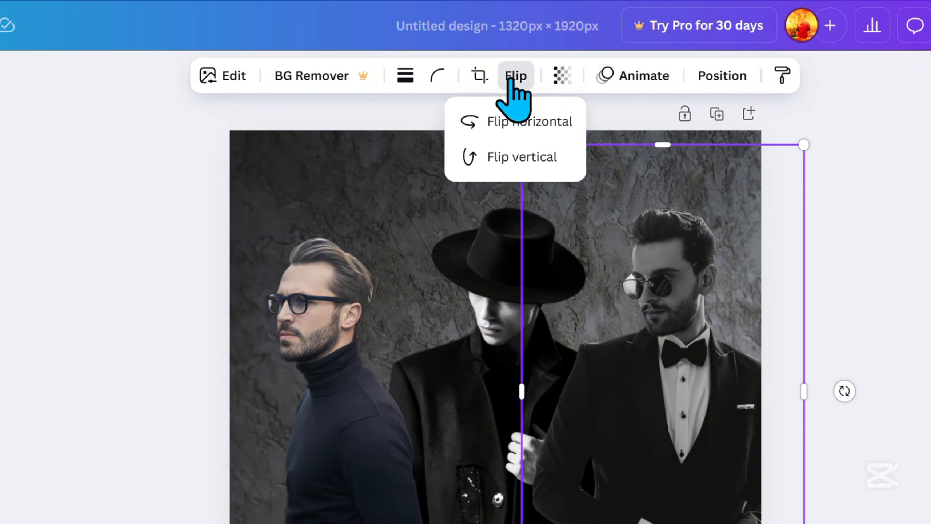
left_click(510, 123)
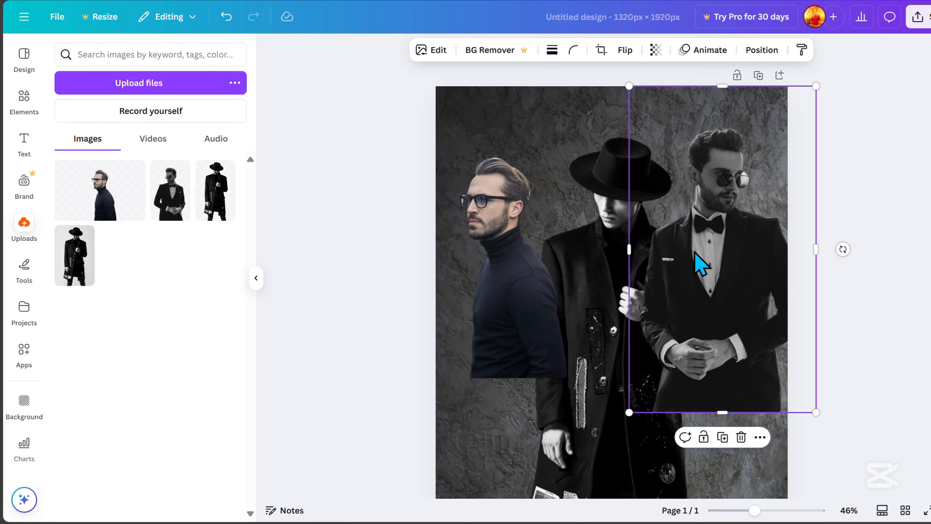
Step: Move the bow-tie man's and turtleneck man's layers below the hat man's layer so both stand behind him
left_click(759, 51)
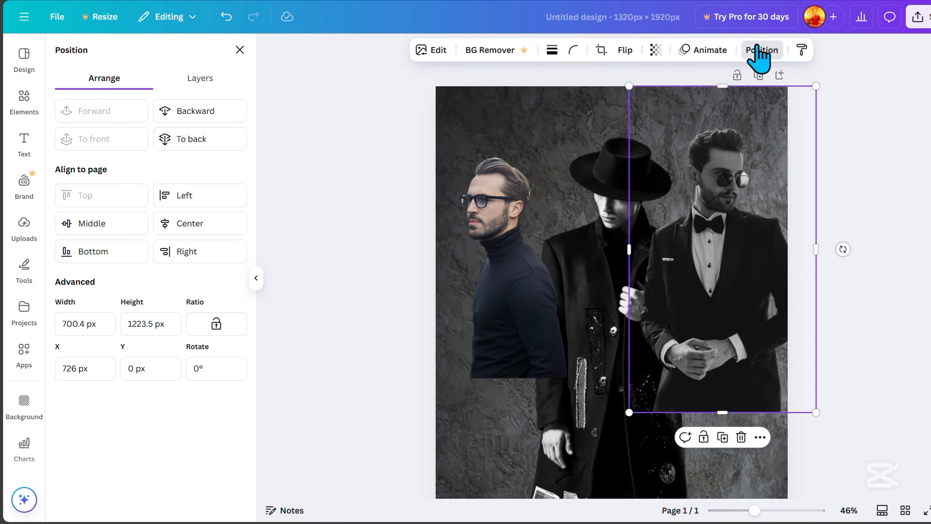
left_click(198, 81)
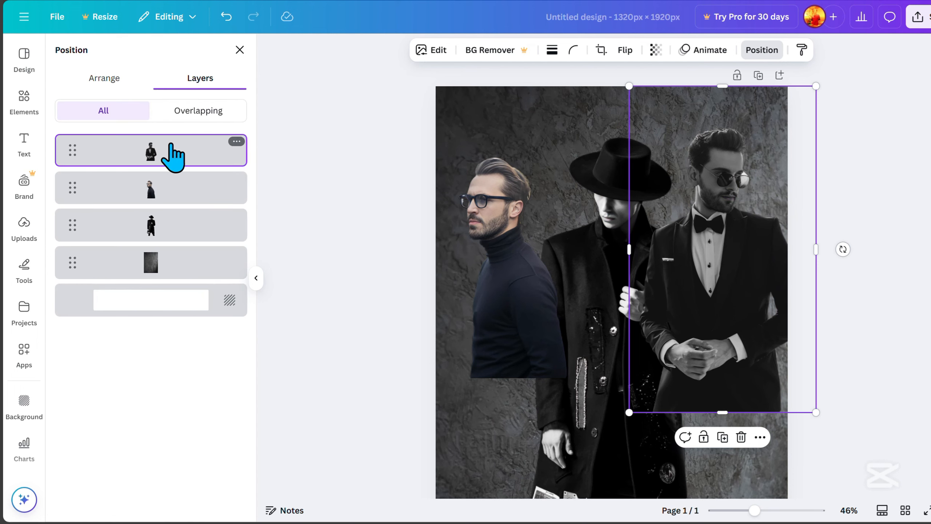
left_click_drag(172, 154, 166, 229)
left_click_drag(175, 164, 172, 204)
left_click(888, 317)
Step: Shrink the bow-tie man's cutout slightly, tilt it clockwise and place it partly behind the hat man
left_click_drag(771, 162, 765, 178)
left_click_drag(719, 460, 690, 457)
left_click_drag(834, 125, 819, 146)
mouse_move(734, 296)
left_mouse_down()
mouse_move(737, 271)
mouse_move(742, 290)
left_mouse_up()
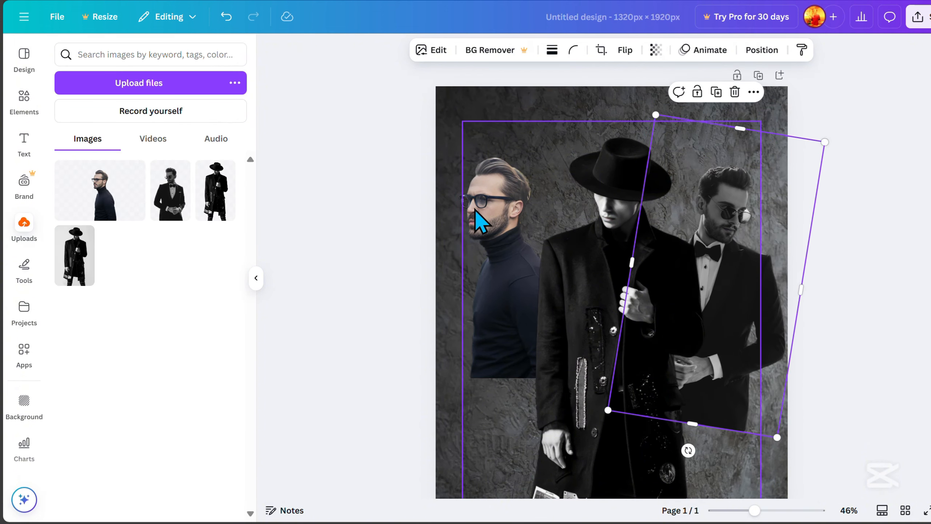
Step: Tilt the turtleneck man's cutout counterclockwise and shift it closer to the hat man, then adjust the bow-tie man's placement
left_click(490, 213)
left_click(528, 366)
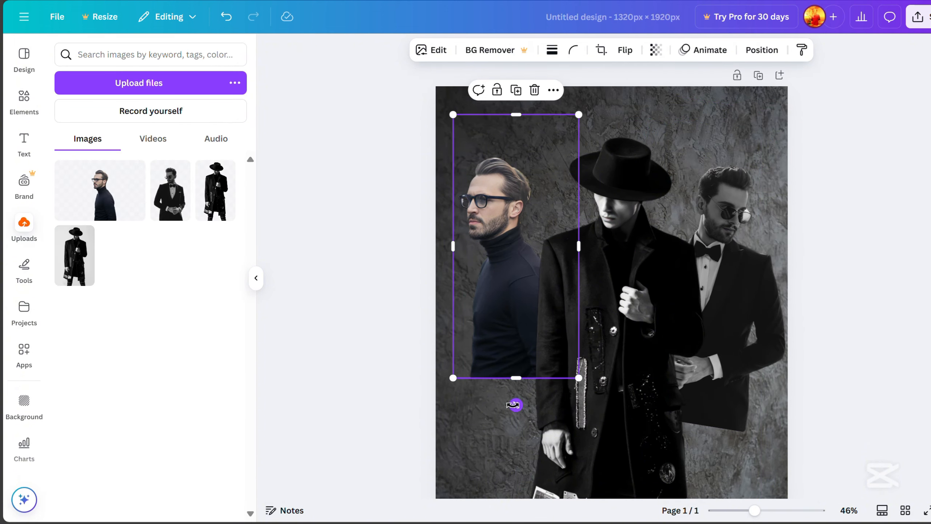
left_click_drag(515, 404, 549, 417)
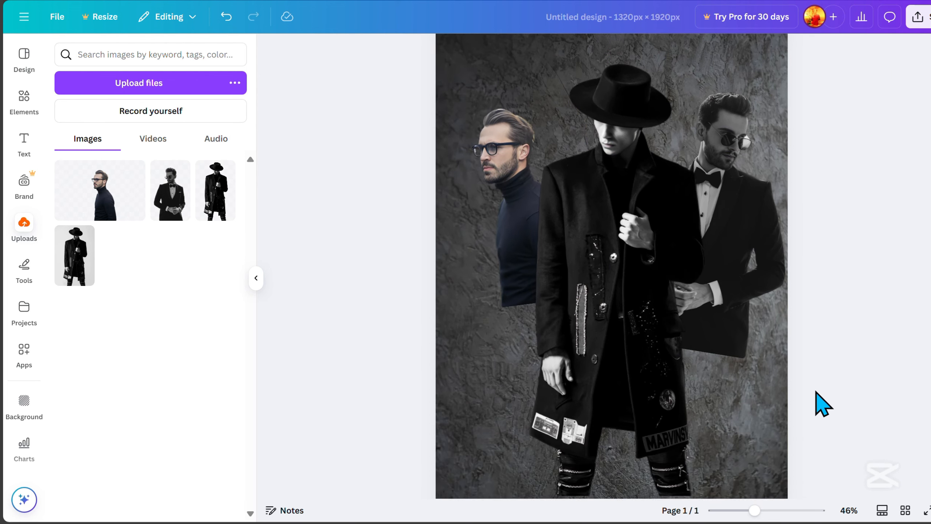
left_click(762, 301)
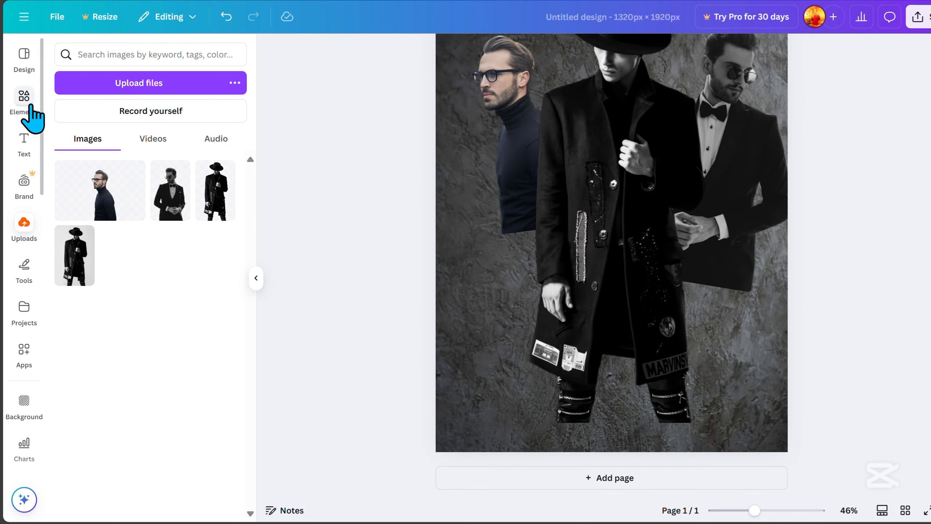
Step: Search the photos for "earth", add a background-free globe and enlarge and rotate it to fill the poster's lower part
left_click(31, 105)
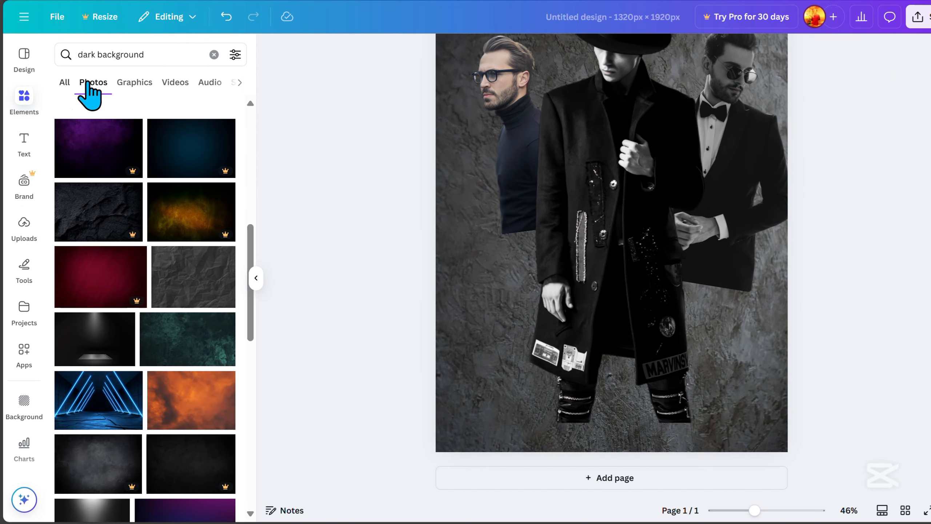
left_click(129, 57)
key("ctrl+a")
type("earth")
key("Return")
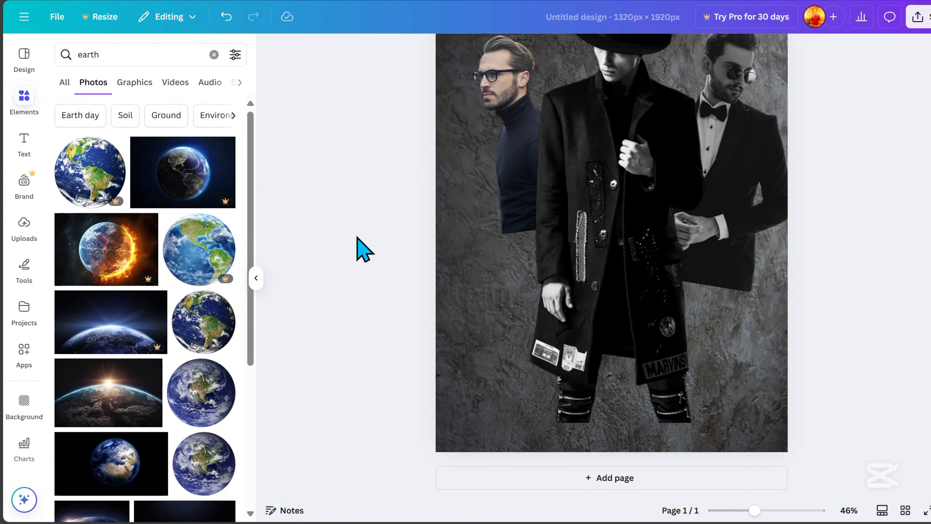
scroll(158, 279, "down", 5)
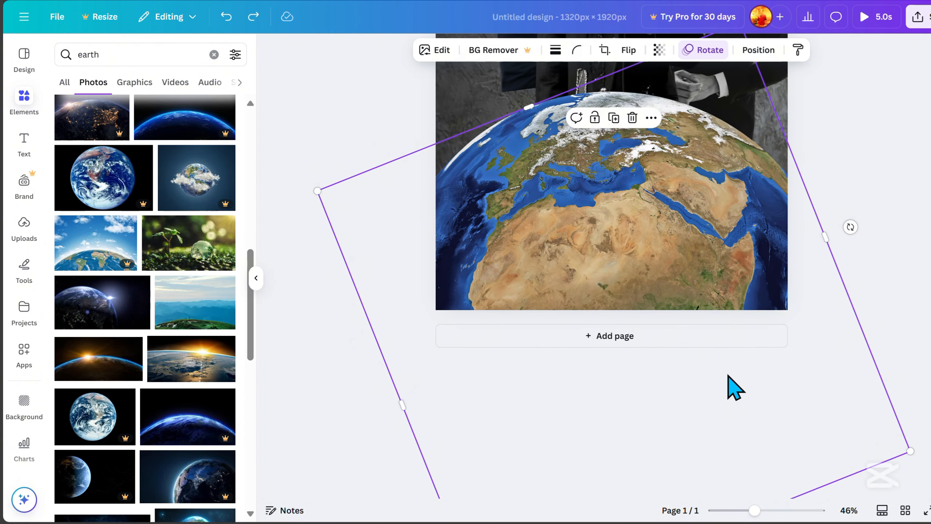
scroll(744, 386, "up", 8)
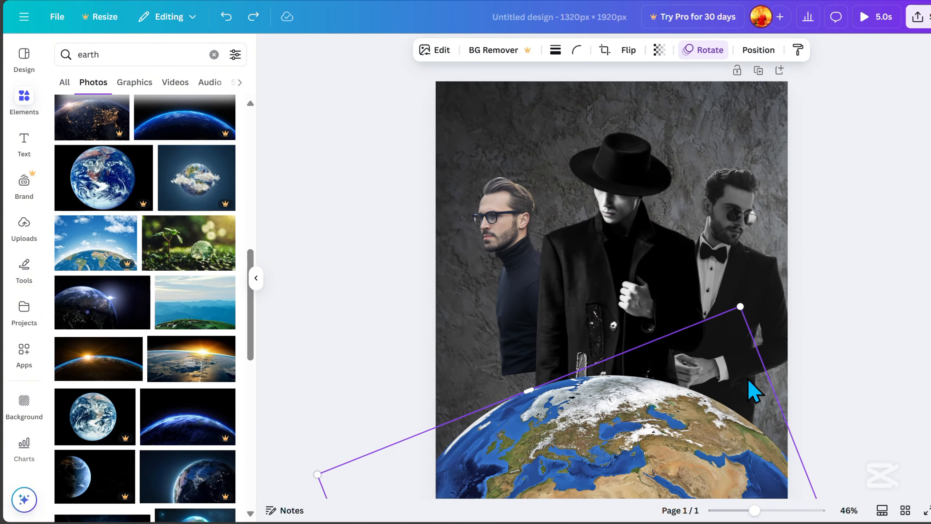
scroll(694, 469, "down", 4)
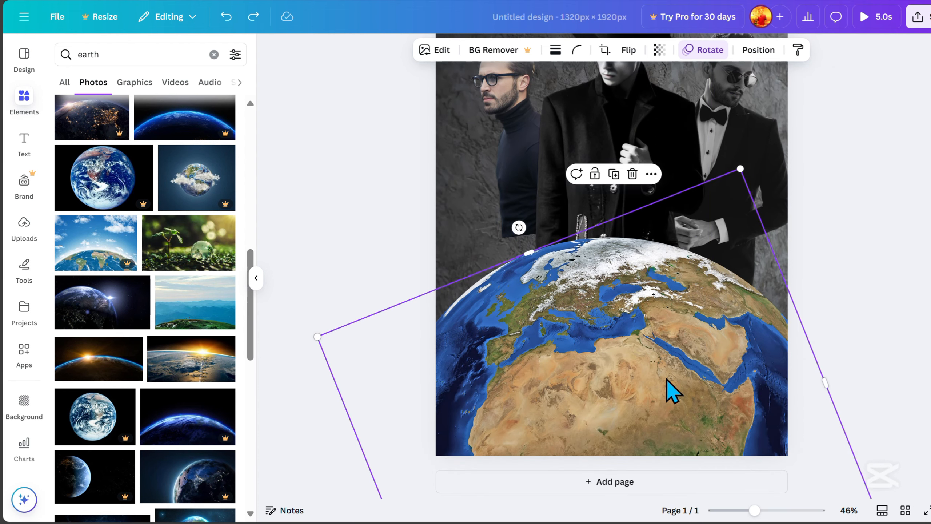
Step: Apply a muted, teal-toned photo filter to the globe image
left_click(437, 51)
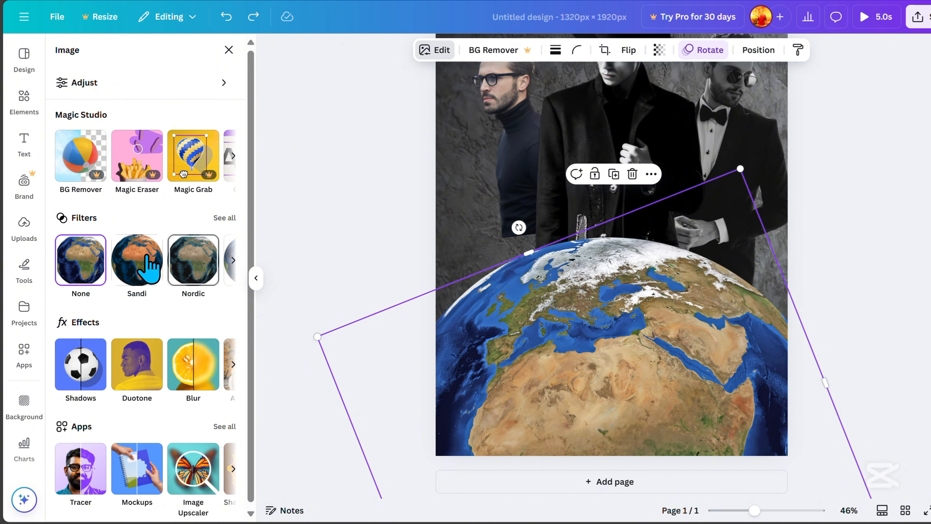
left_click(229, 219)
scroll(167, 425, "down", 1)
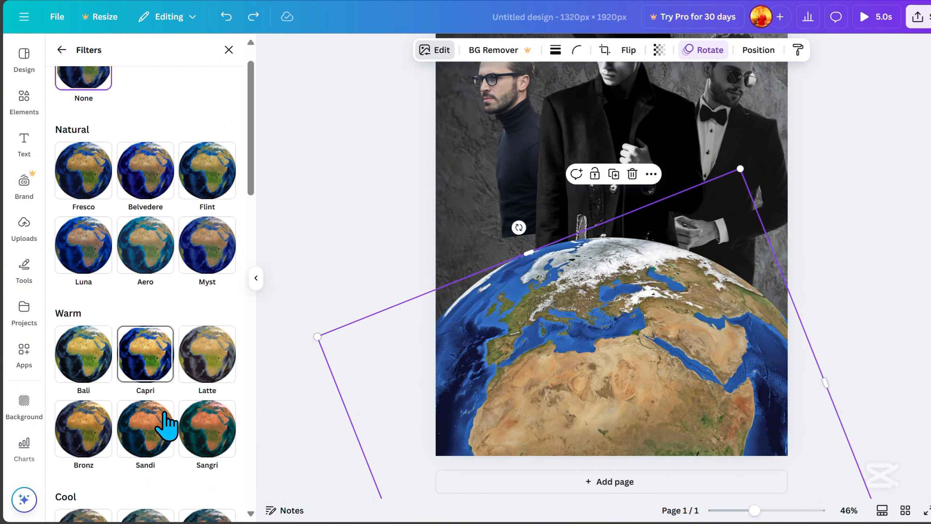
scroll(167, 425, "down", 7)
left_click(154, 302)
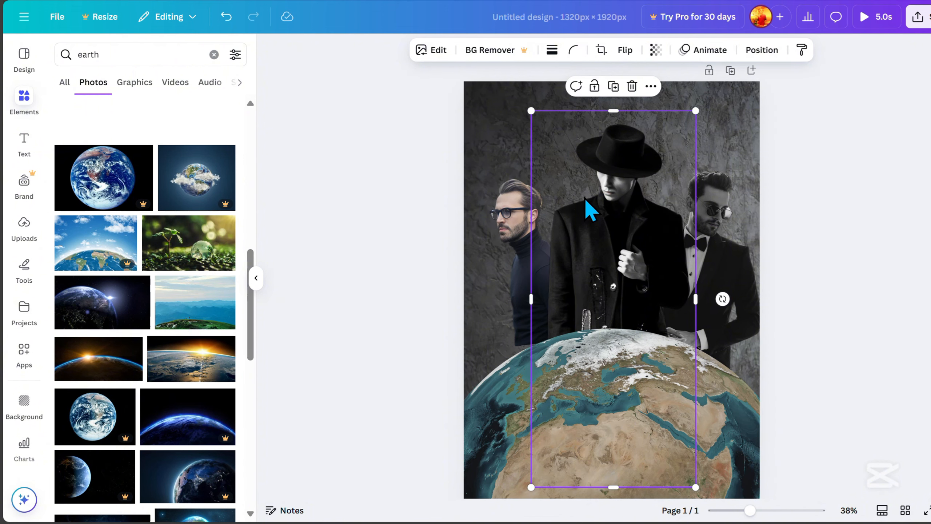
Step: Add a Glow shadow effect to the hat man's cutout and set its color to #ffffff
left_click(425, 52)
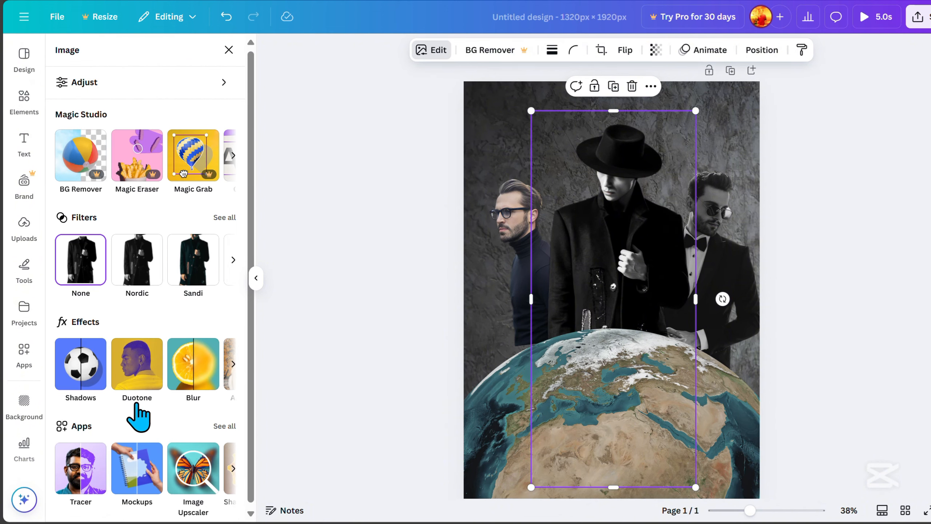
left_click(83, 371)
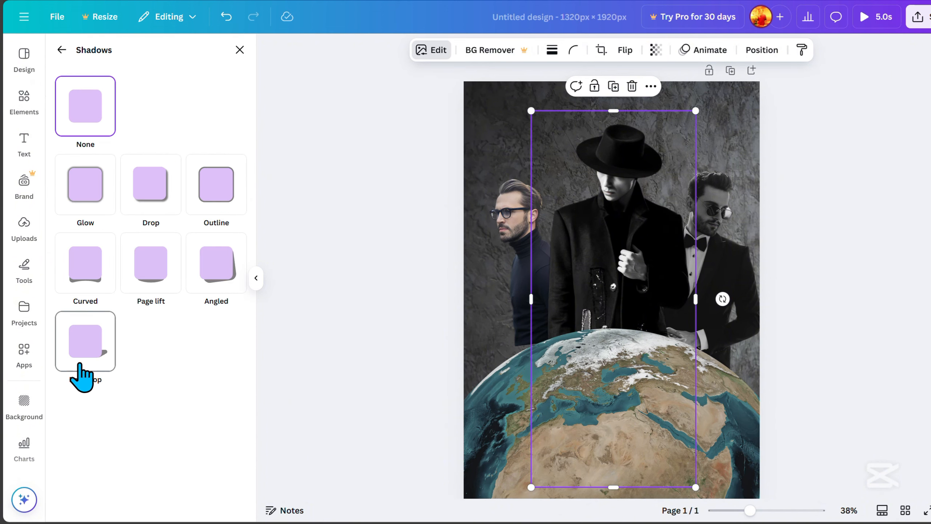
left_click(81, 184)
left_click(227, 458)
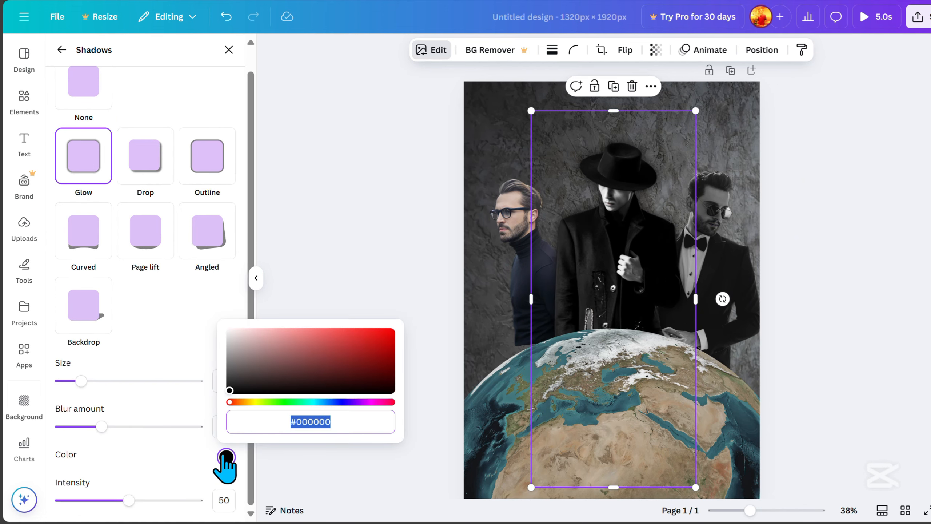
type("#ffffff")
Step: Set the hat man's glow to size 20, blur amount 50 and intensity 100
left_click_drag(80, 381, 94, 382)
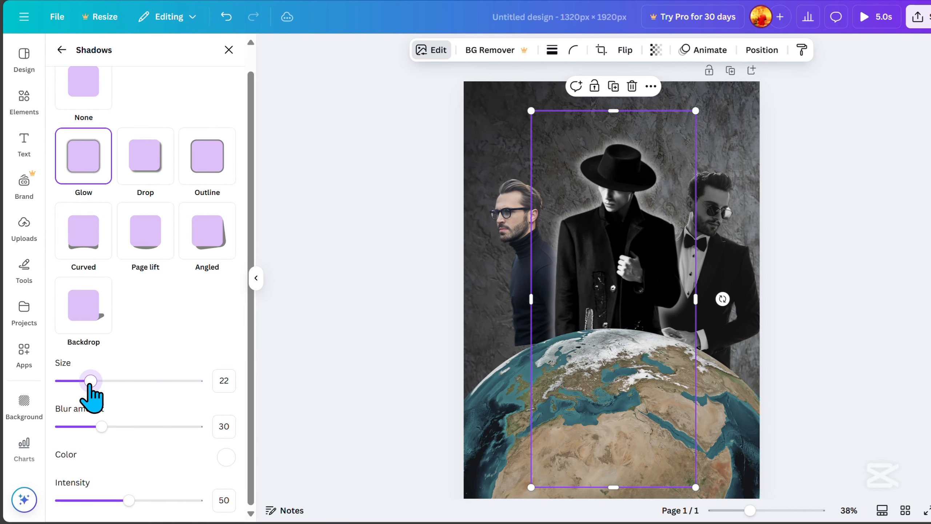
left_click_drag(102, 426, 128, 426)
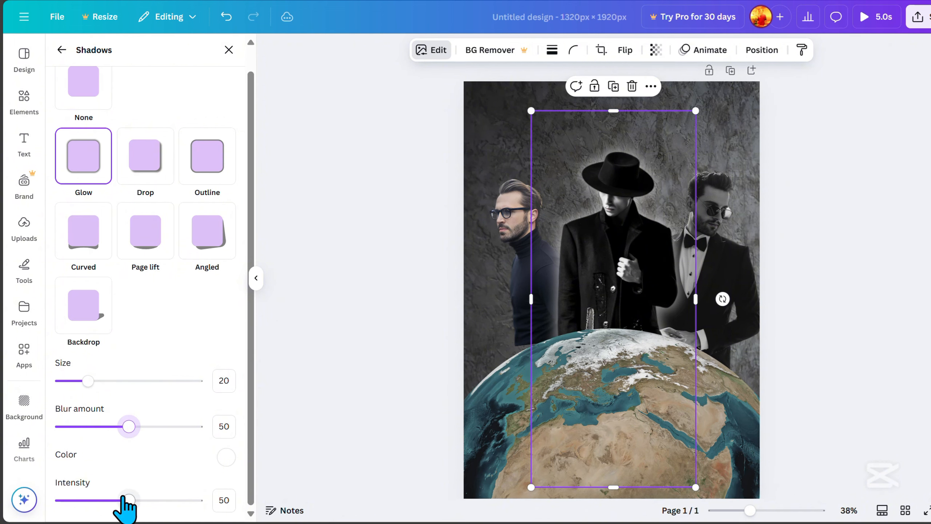
left_click_drag(127, 500, 205, 500)
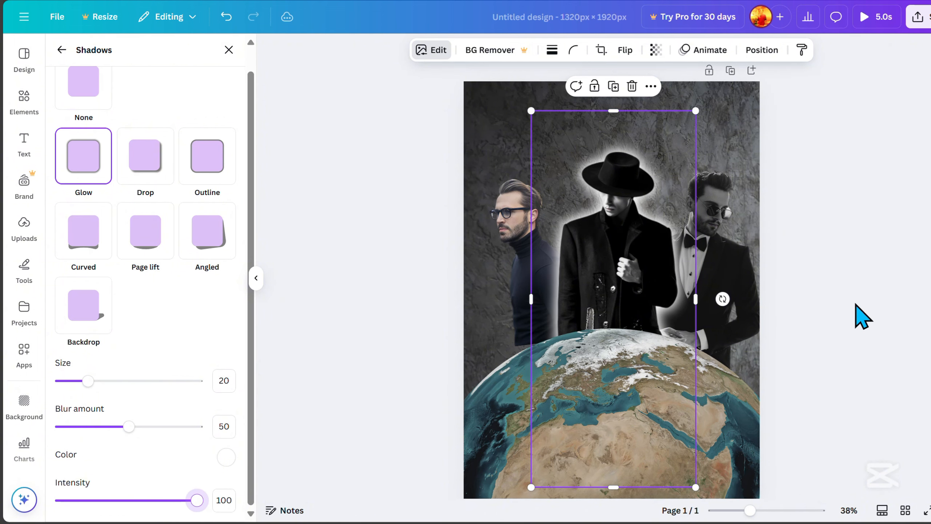
left_click(840, 245)
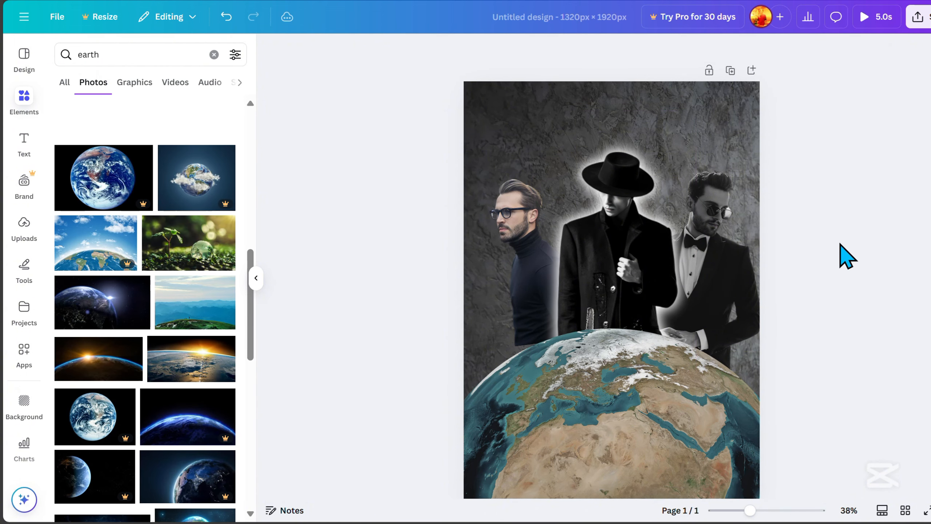
Step: Copy the hat man's glow style and apply it to the turtleneck man's and bow-tie man's cutouts
left_click(614, 243)
right_click(612, 240)
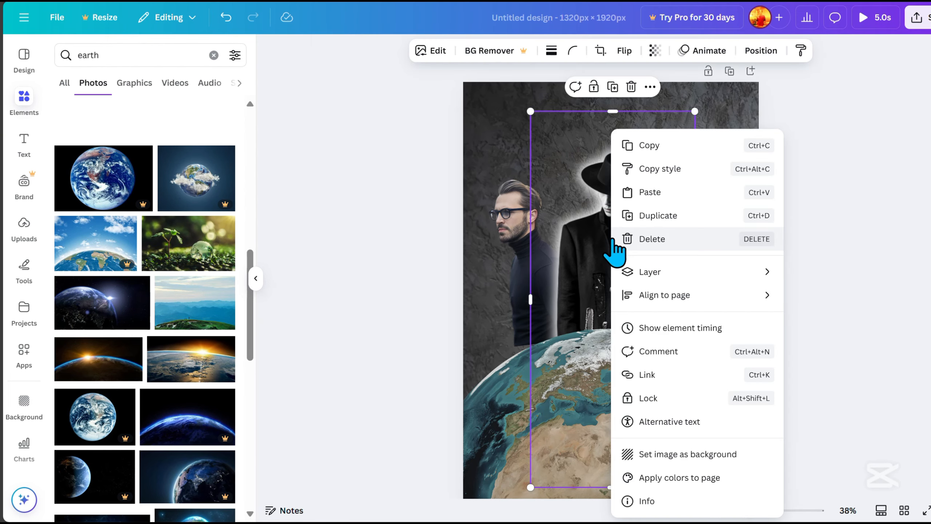
left_click(658, 171)
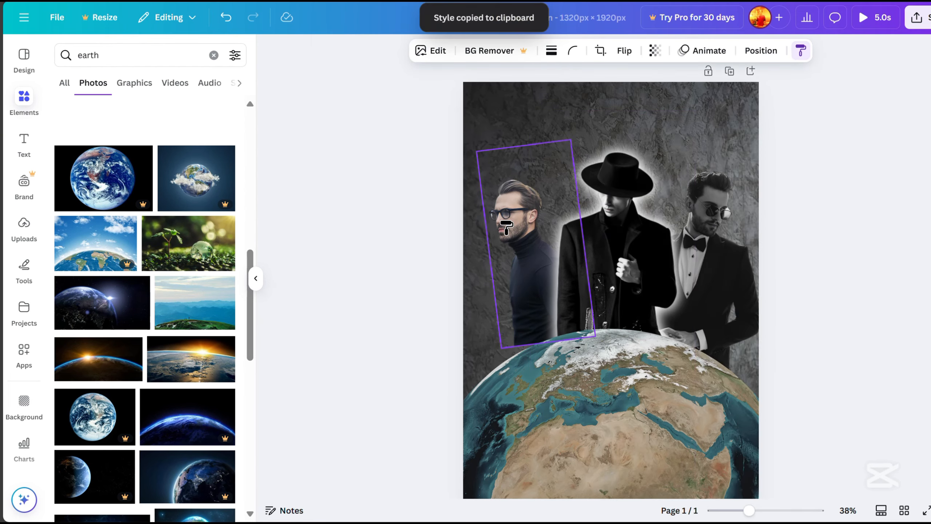
left_click(506, 227)
left_click(715, 275)
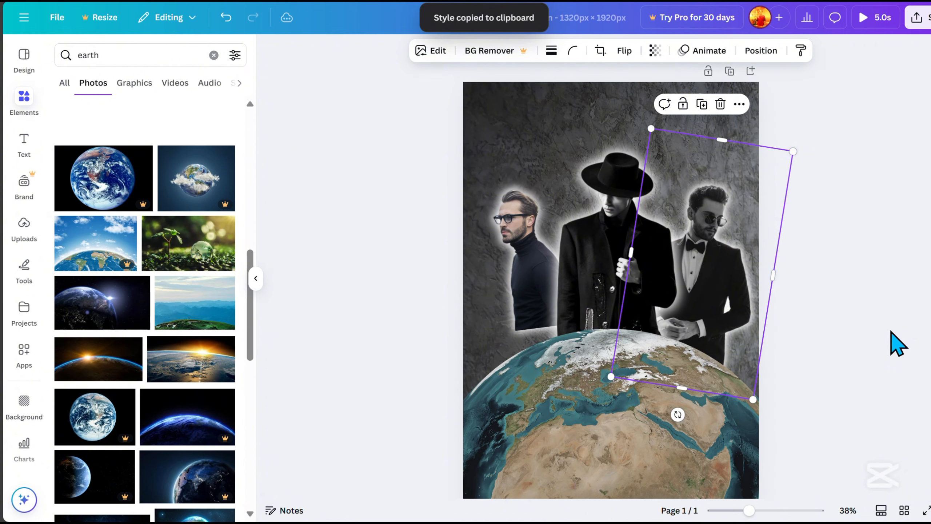
left_click(898, 345)
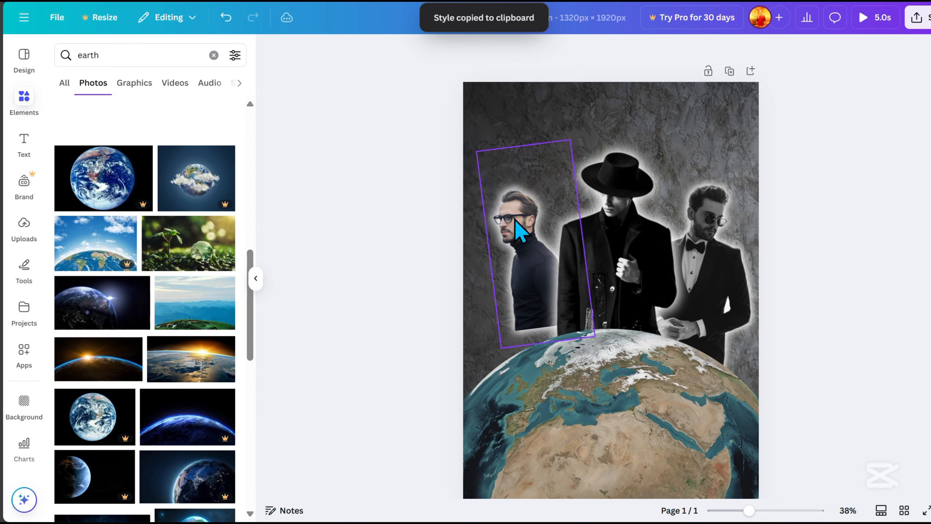
Step: Apply a Custom duotone to the turtleneck man's cutout at maximum intensity, with the highlights color set to #AEAEAE
left_click(511, 235)
left_click(427, 51)
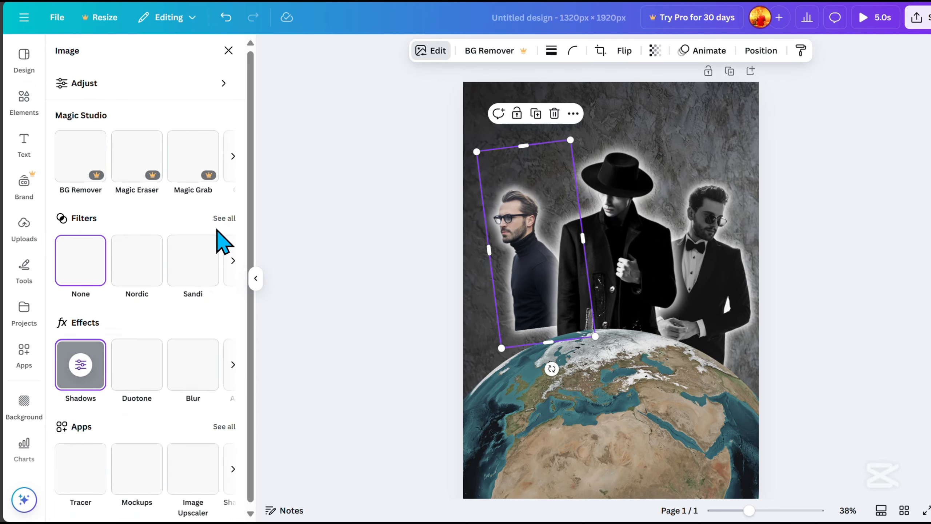
left_click(136, 374)
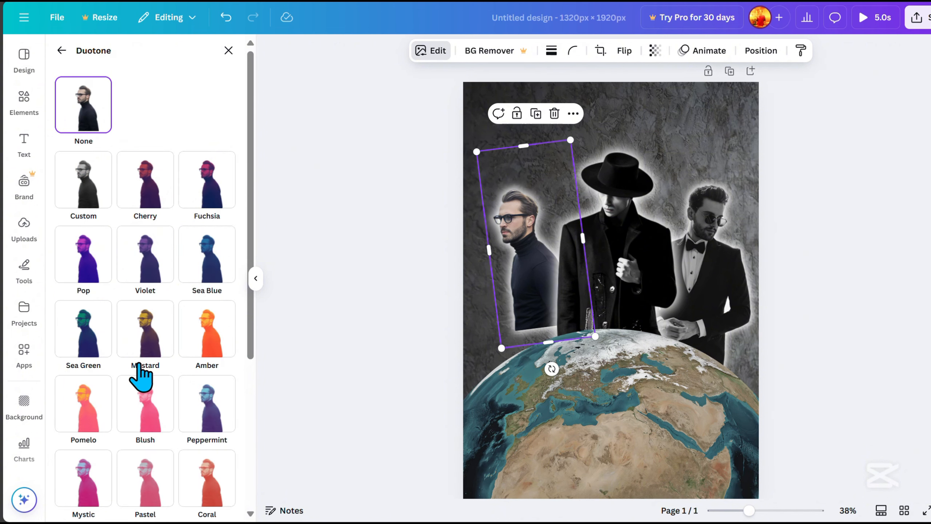
left_click(95, 182)
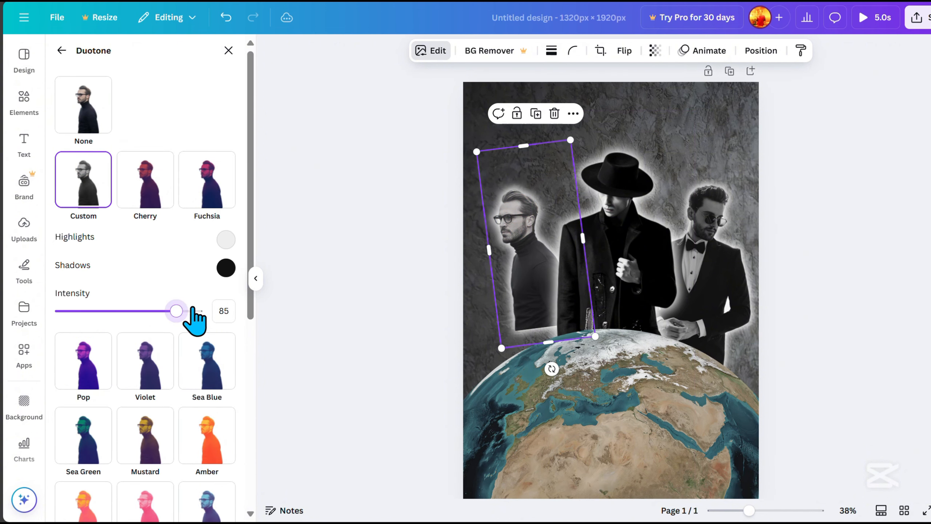
left_click_drag(123, 312, 202, 311)
left_click(226, 240)
mouse_move(259, 314)
left_mouse_down()
mouse_move(230, 303)
mouse_move(229, 284)
left_mouse_up()
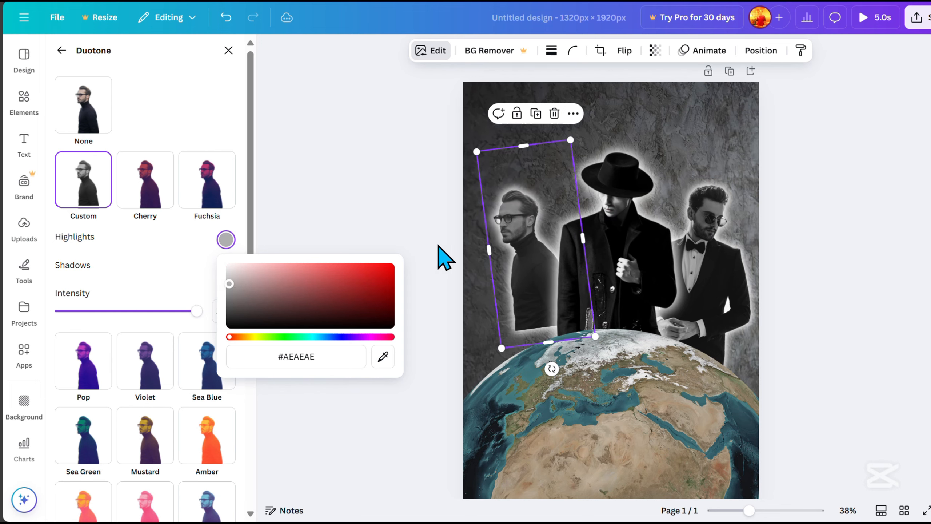
Step: Enlarge and reposition the three men's cutouts so they fill more of the space above the globe
left_click_drag(523, 264, 513, 278)
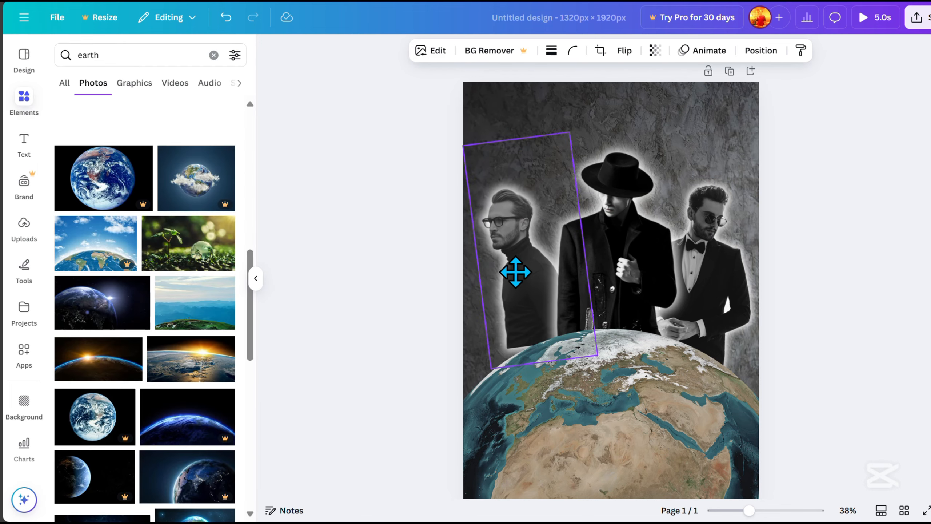
left_click(706, 234)
left_click_drag(793, 150, 814, 128)
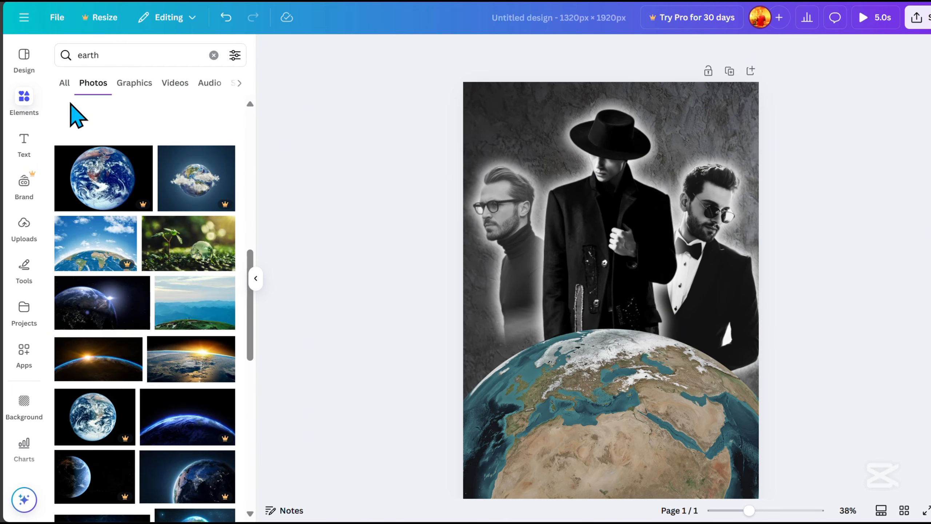
Step: Search the photos for "building", add the background-free city skyline and enlarge it across the page above the globe
double_click(130, 54)
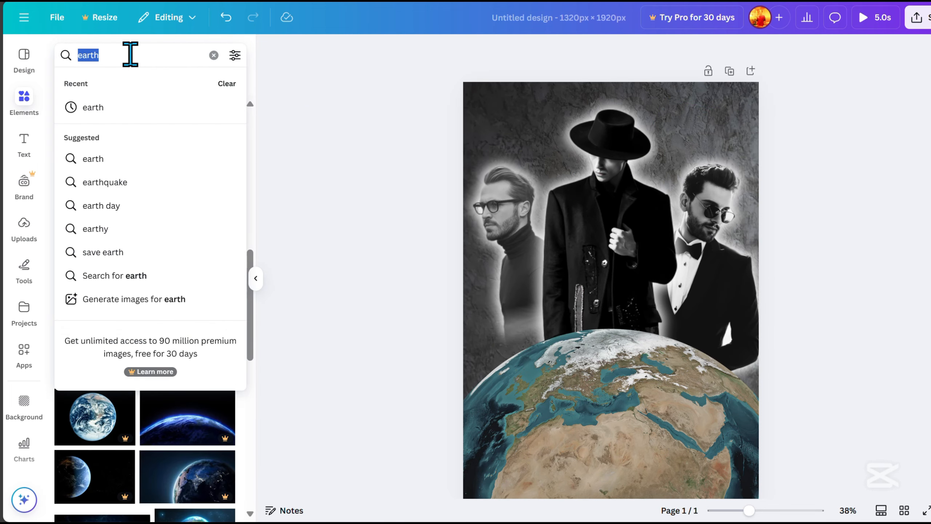
type("building")
key("Return")
left_click(187, 222)
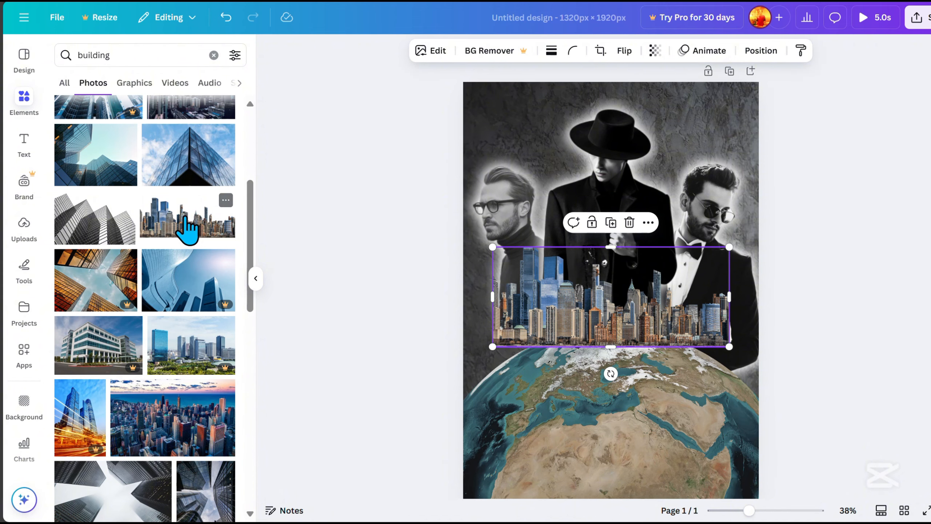
left_click_drag(729, 247, 898, 85)
left_click_drag(648, 268, 466, 187)
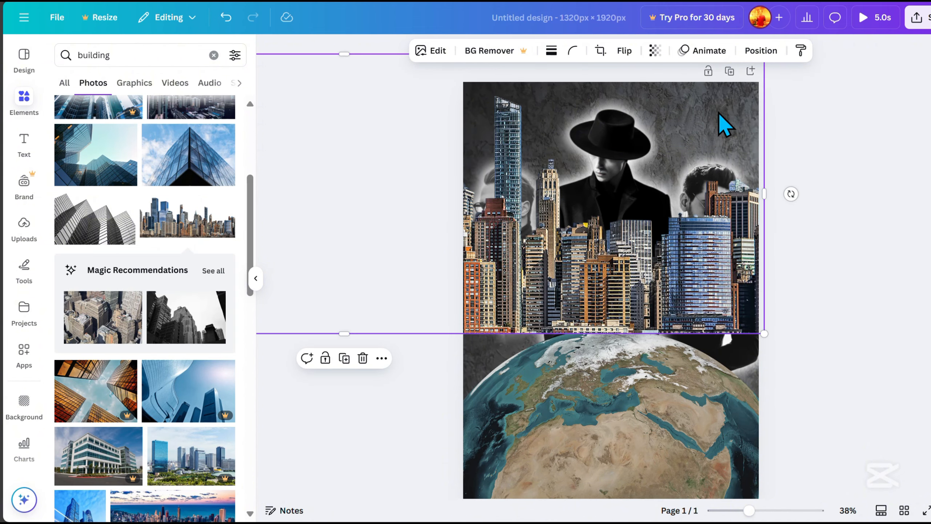
Step: Move the city skyline layer behind the three men, directly above the dark background, and apply the Sandi filter to it
left_click(759, 51)
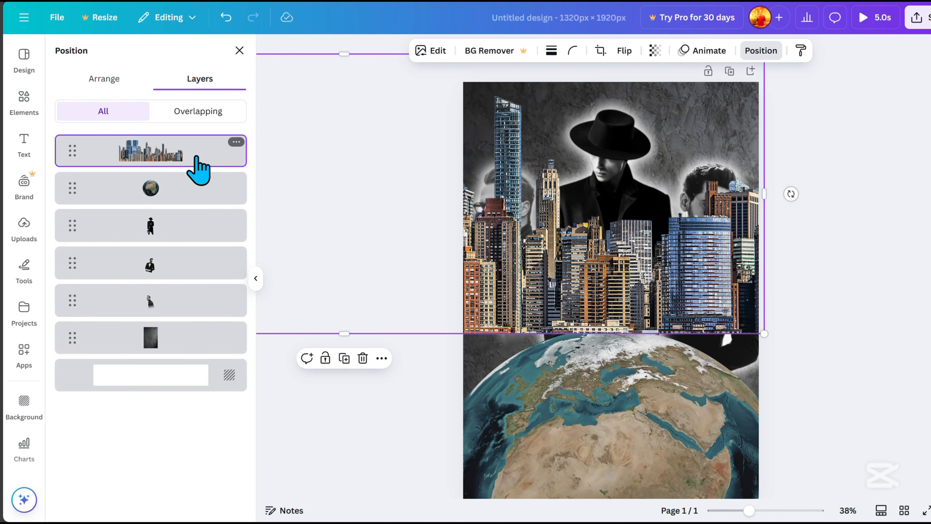
left_click_drag(198, 170, 185, 308)
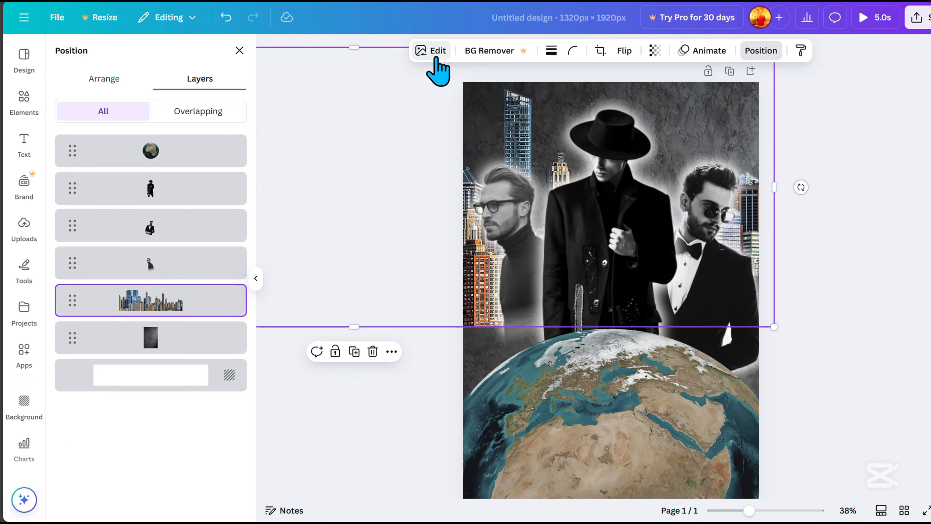
left_click(436, 57)
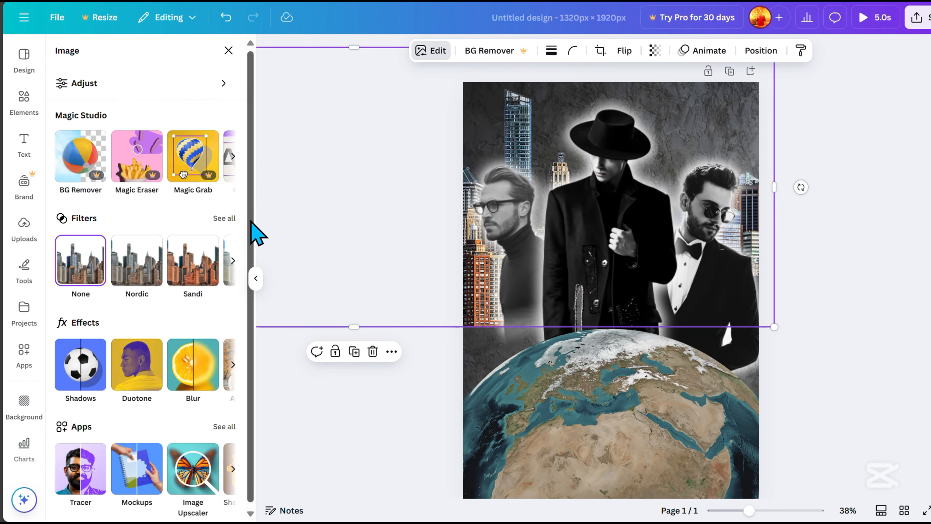
left_click(189, 273)
scroll(141, 363, "down", 3)
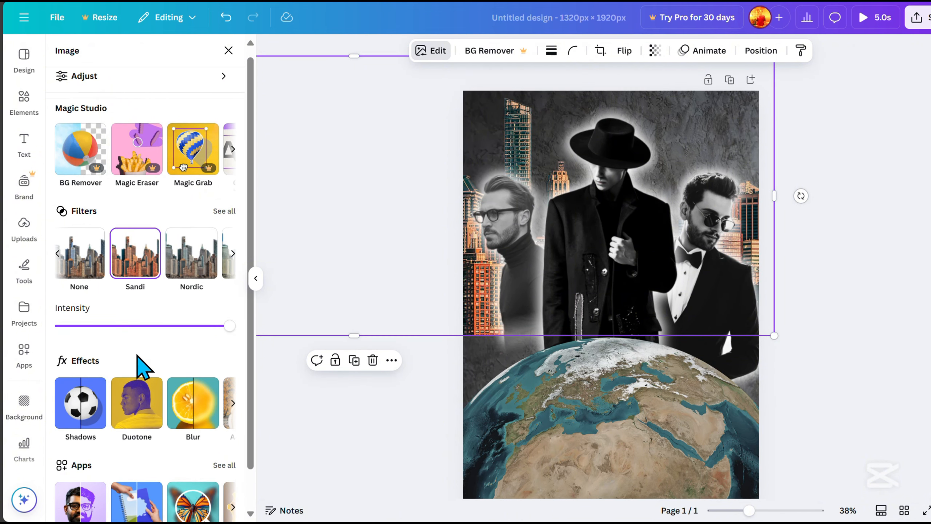
Step: Add a black Glow shadow to the skyline with size 21, blur amount 23 and intensity 100
left_click(83, 369)
left_click(97, 217)
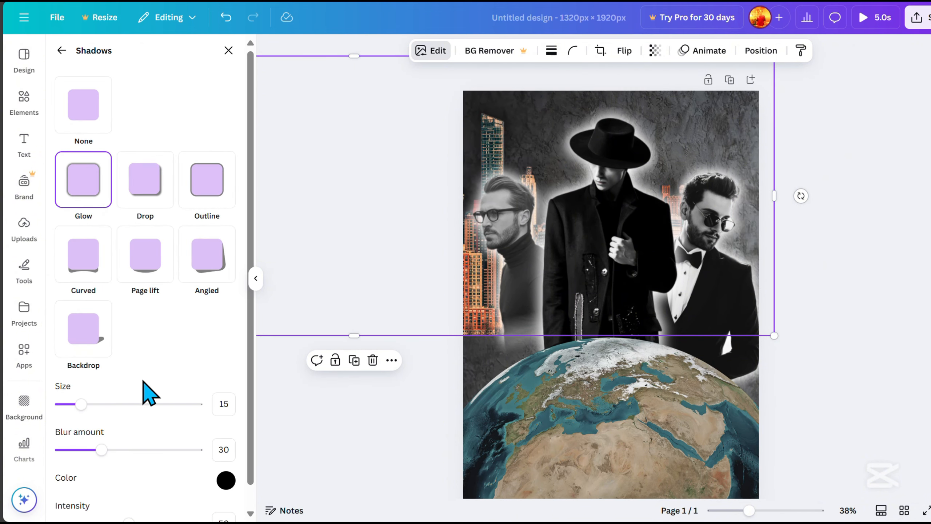
scroll(121, 422, "down", 1)
left_click_drag(81, 381, 58, 382)
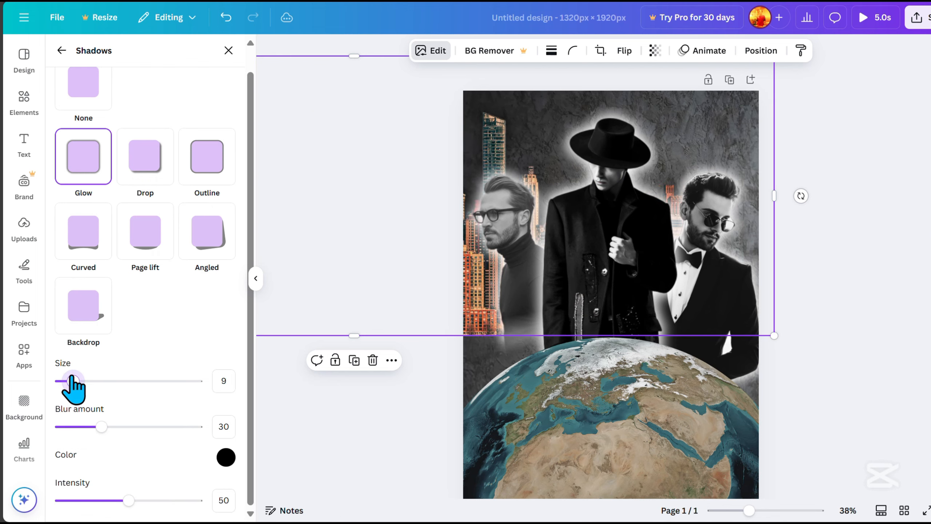
left_click_drag(99, 426, 94, 427)
left_click_drag(128, 500, 197, 499)
left_click(92, 381)
left_click_drag(92, 382, 89, 382)
left_click_drag(98, 427, 92, 427)
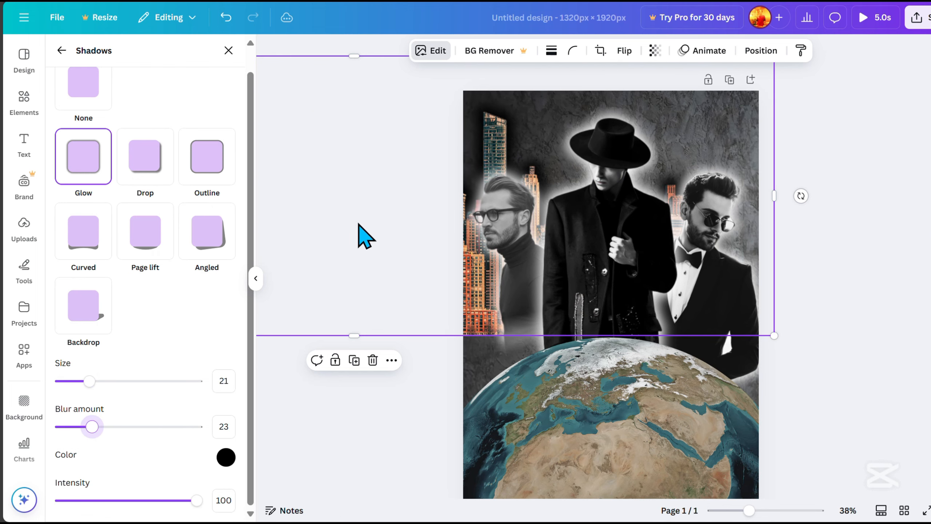
left_click(229, 50)
Step: Enlarge and reposition the skyline so the buildings fill the space behind the men and extend down behind the globe
left_click_drag(452, 303, 470, 289)
left_click_drag(793, 322, 885, 378)
left_click_drag(462, 327, 405, 314)
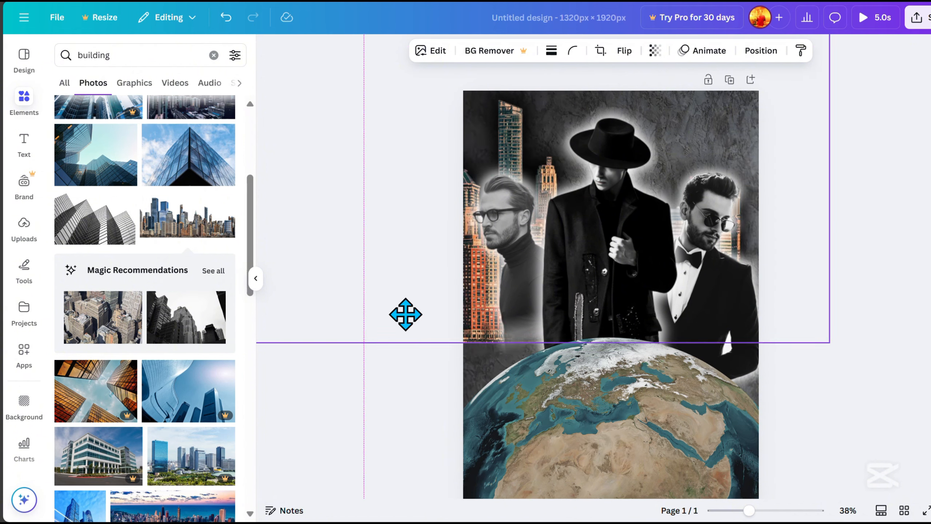
left_click_drag(367, 340, 367, 389)
left_click(903, 297)
Step: Search the graphics for "gradient" and add the free black bottom-fade gradient to the poster
scroll(589, 387, "down", 2)
left_click(60, 54)
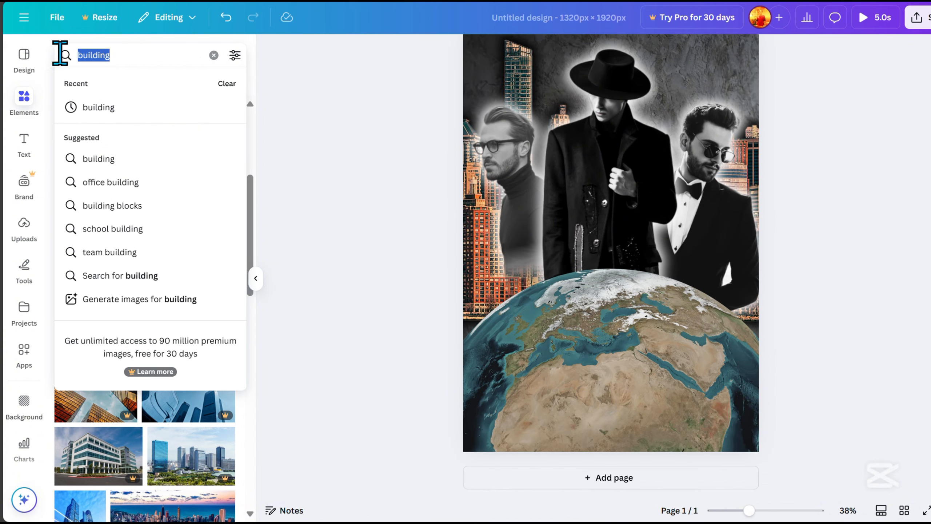
type("gradient")
key("Return")
left_click(134, 82)
scroll(183, 405, "down", 3)
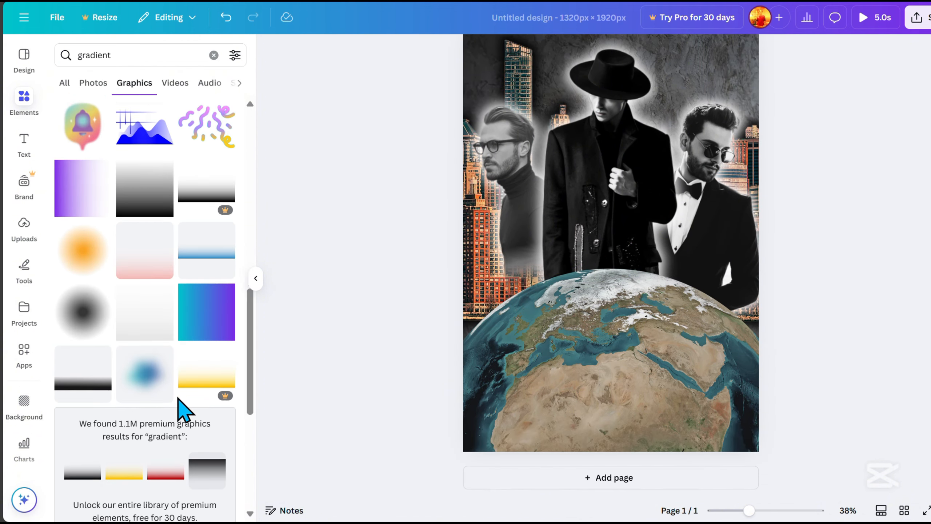
left_click(89, 322)
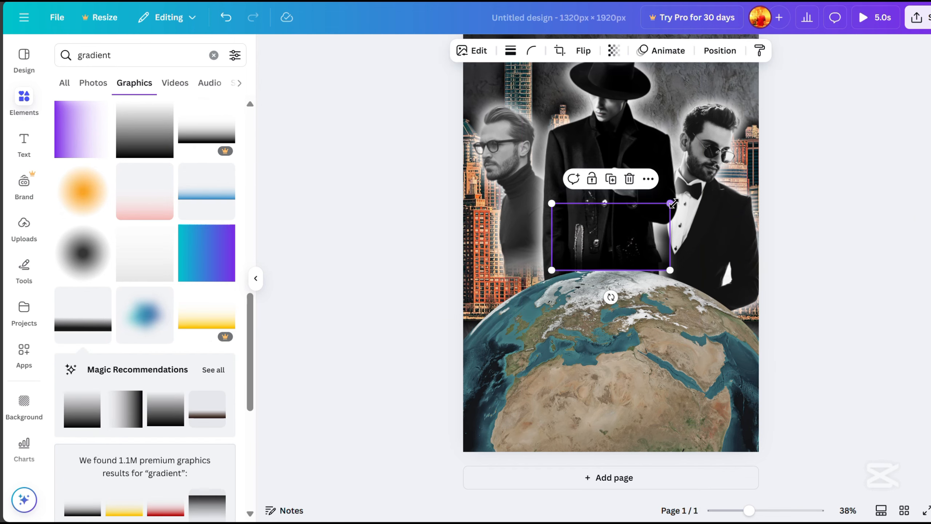
Step: Enlarge the black gradient beyond the page width over the men's lower bodies and place its layer just beneath the globe
left_click_drag(673, 202, 930, 49)
left_click_drag(841, 231, 717, 293)
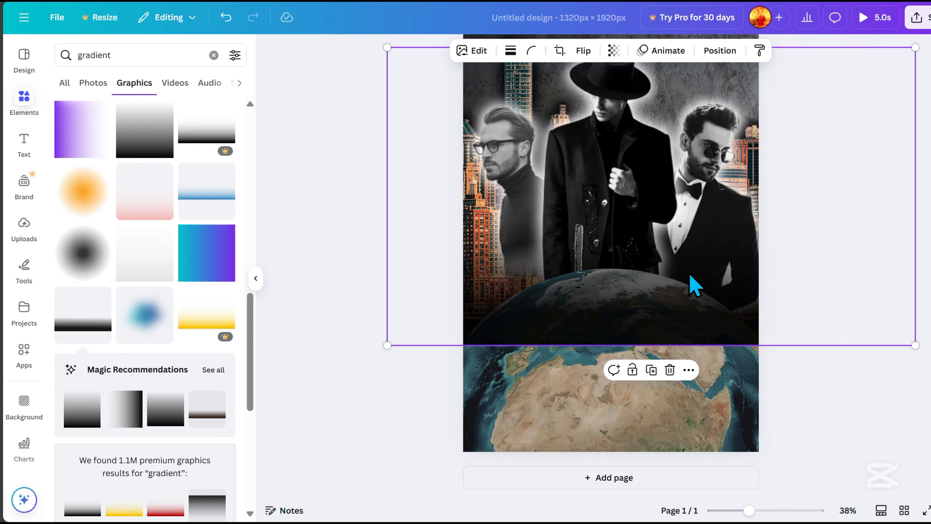
left_click(720, 50)
left_click_drag(167, 190, 168, 189)
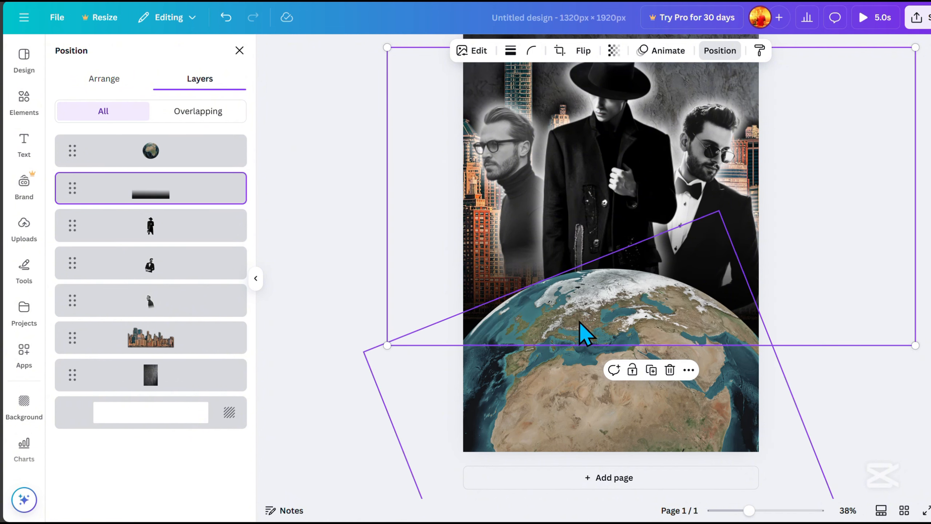
key("Escape")
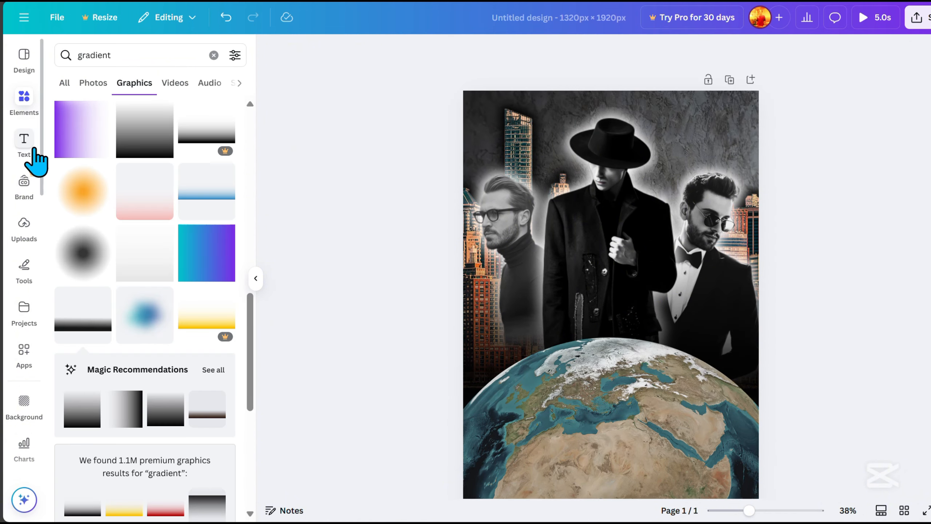
Step: Add a heading reading "HIDDEN" in League Spartan and enlarge it to size 210
left_click(27, 144)
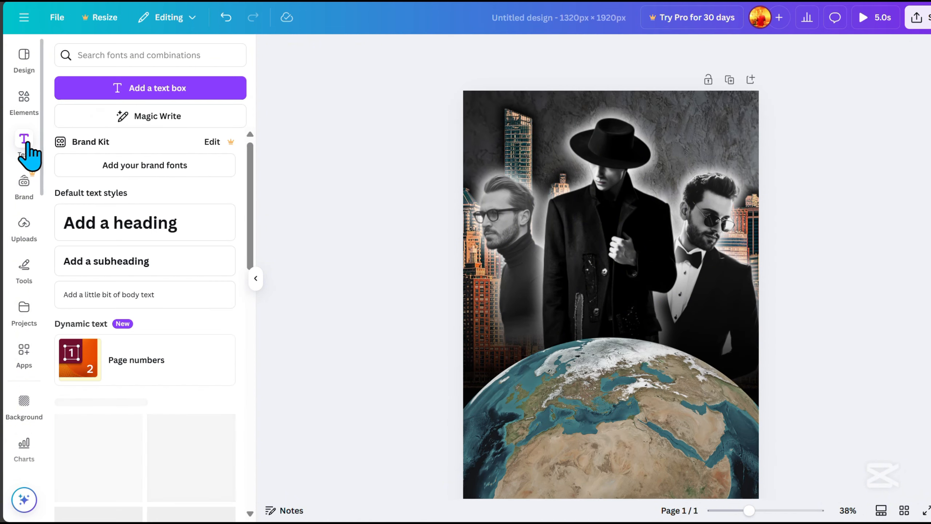
left_click(129, 233)
type("HIDDEN")
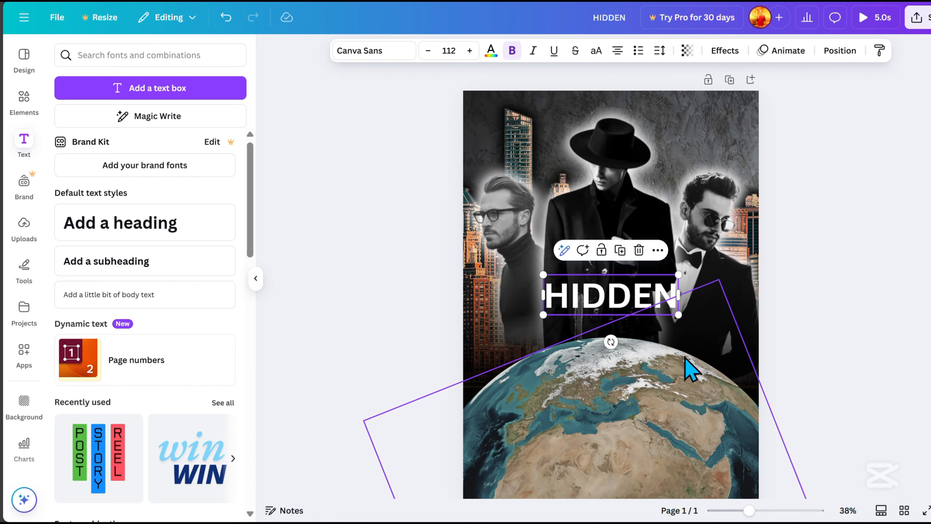
left_click(368, 53)
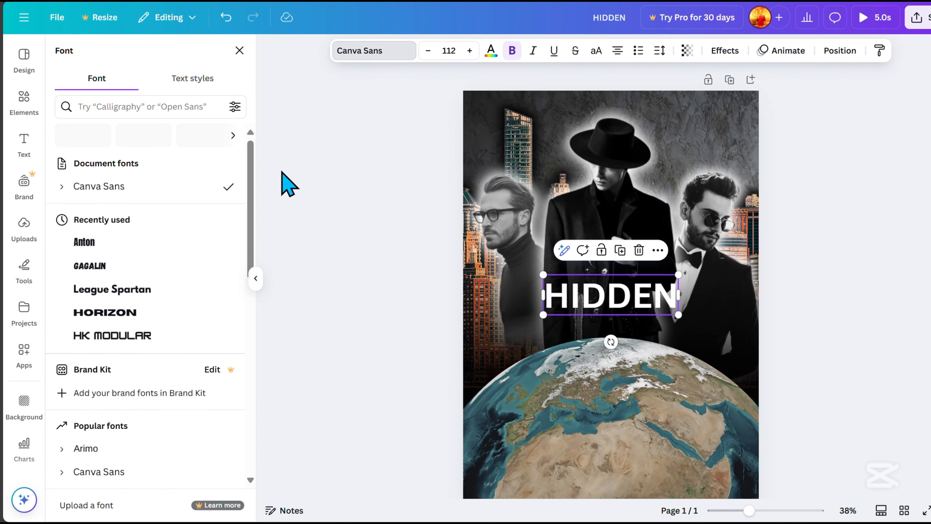
left_click(137, 290)
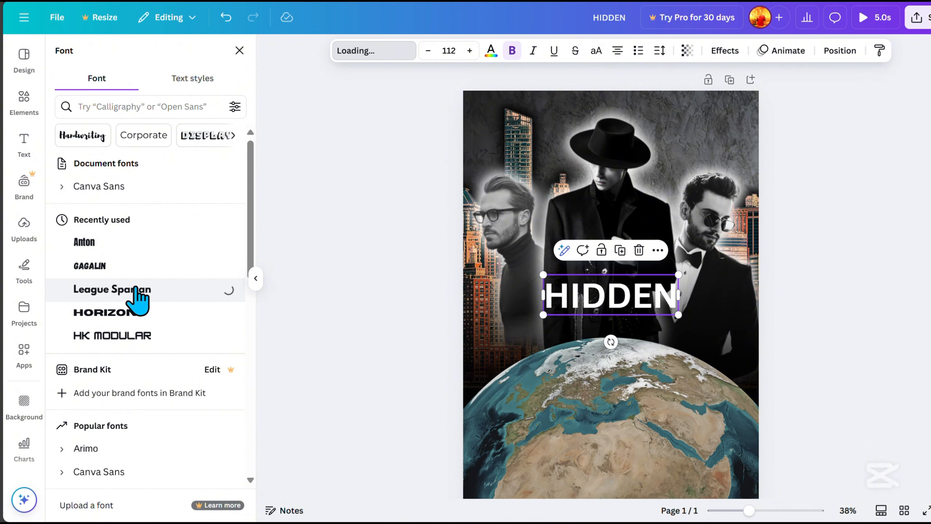
left_click_drag(678, 274, 794, 240)
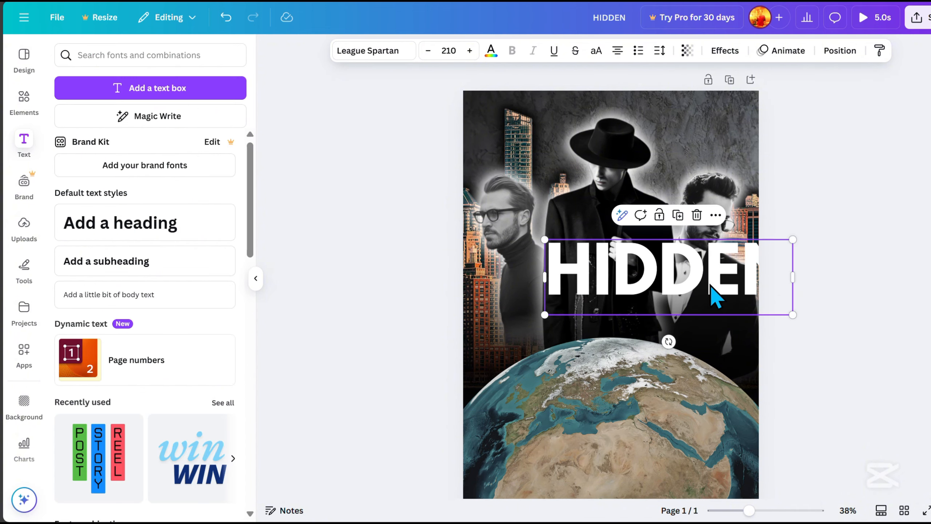
Step: Center the "HIDDEN" heading over the men, duplicate it and change the upper text to "THE"
left_click_drag(706, 285, 631, 293)
key("ctrl+d")
double_click(630, 293)
type("THE")
Step: Duplicate the "HIDDEN" heading, place the copy directly below it and change its text to "AGENDA"
left_click(630, 335)
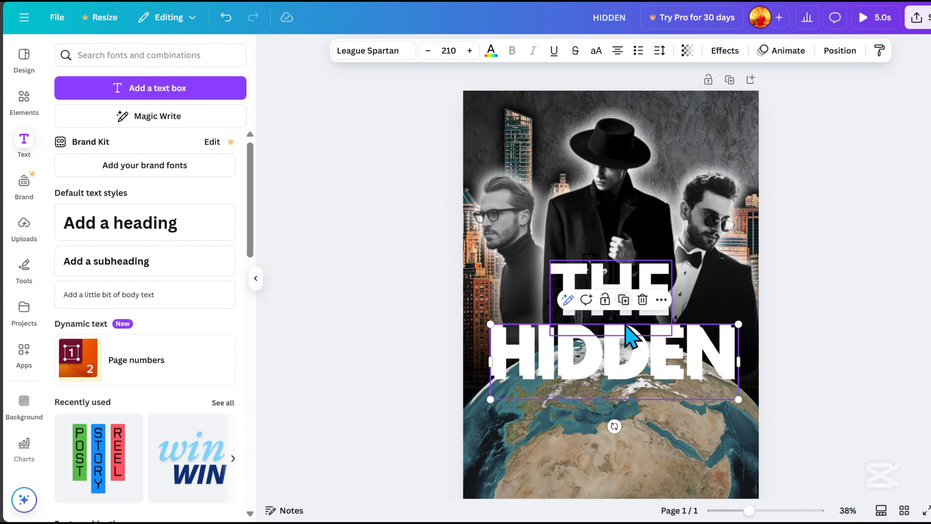
key("ctrl+d")
left_click_drag(644, 356, 636, 407)
double_click(637, 409)
type("AGENDA")
Step: Set the "THE" text to Archivo Black, reduce it to size 127 and center it just above "HIDDEN"
left_click(620, 296)
left_click(374, 51)
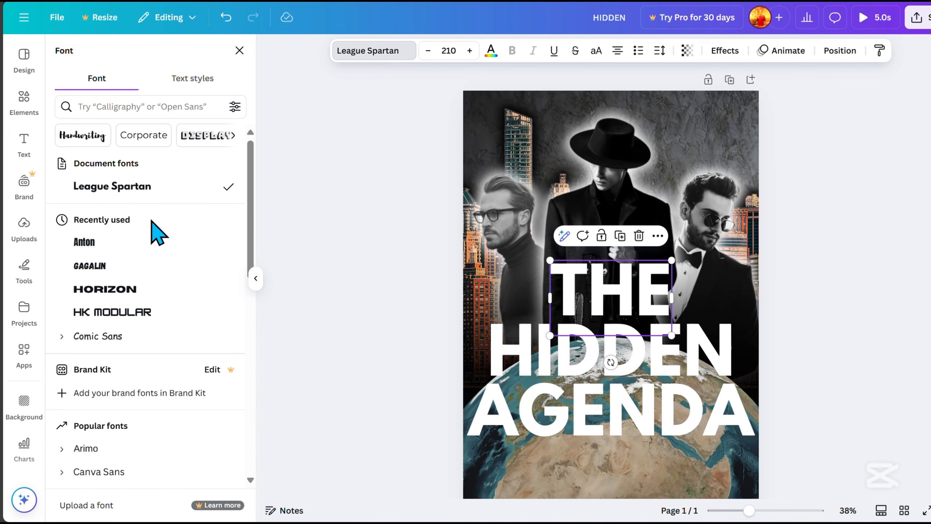
scroll(151, 257, "down", 5)
left_click(149, 293)
left_click_drag(684, 259, 625, 290)
left_click_drag(594, 304, 621, 295)
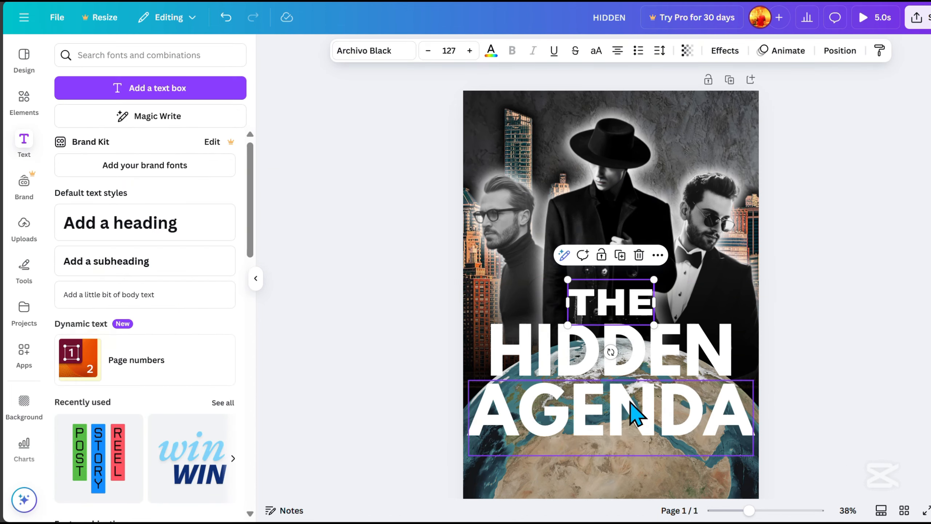
Step: Change the "AGENDA" font to Horizon and resize and place the word to span the page width right under "HIDDEN"
left_click(634, 407)
left_click(372, 51)
scroll(179, 351, "down", 4)
scroll(185, 341, "down", 3)
scroll(187, 339, "up", 15)
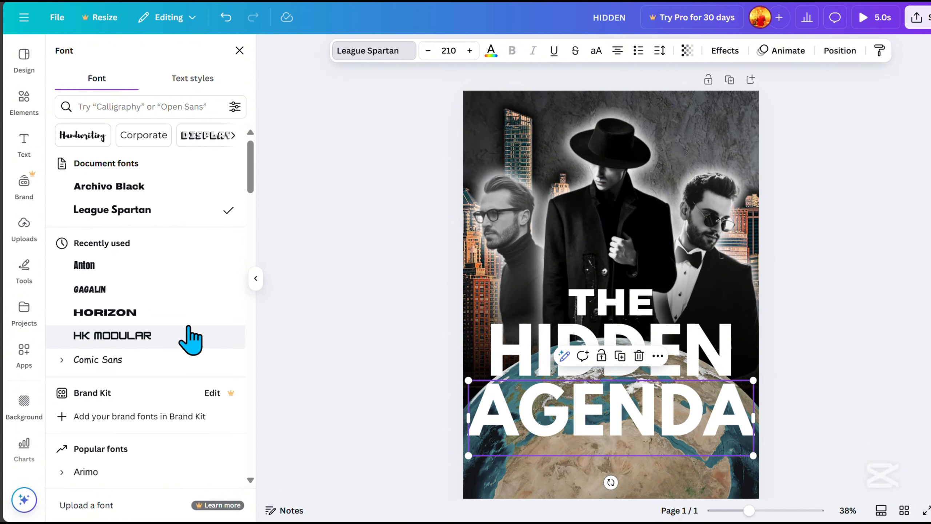
left_click(155, 314)
left_click_drag(754, 381, 783, 334)
left_click_drag(663, 359, 653, 334)
left_click(800, 432)
scroll(800, 432, "up", 3)
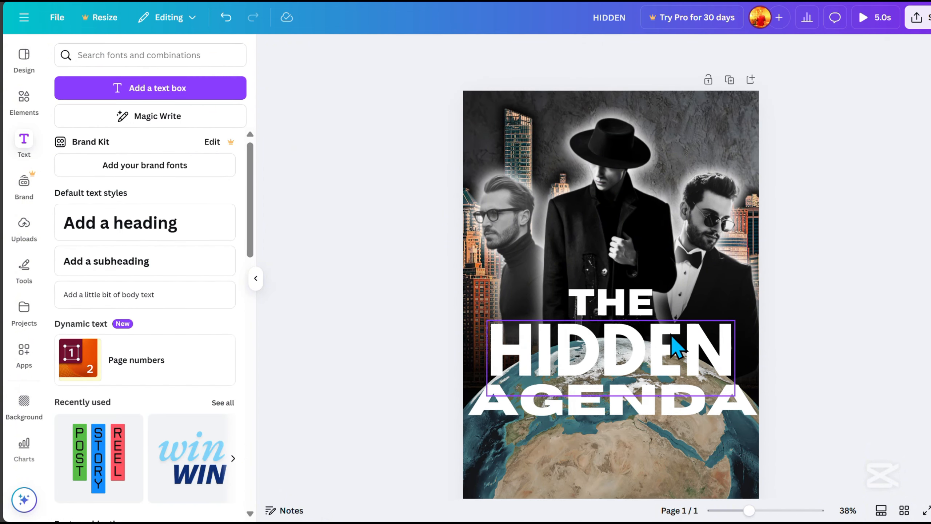
Step: Reduce "THE" to size 94.1, center it above "HIDDEN" and widen its letter spacing
left_click(620, 302)
left_click_drag(657, 284, 635, 292)
left_click_drag(589, 353, 601, 352)
left_click(823, 291)
left_click(622, 309)
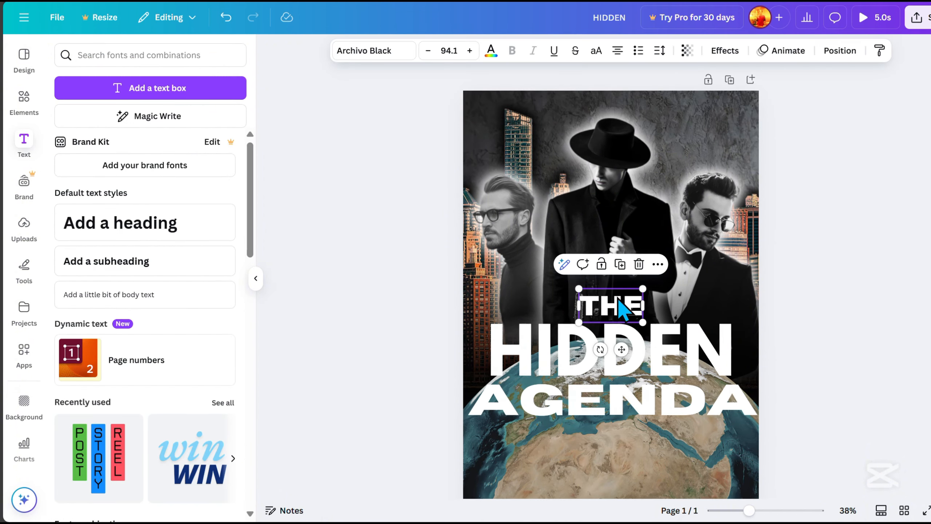
left_click(660, 52)
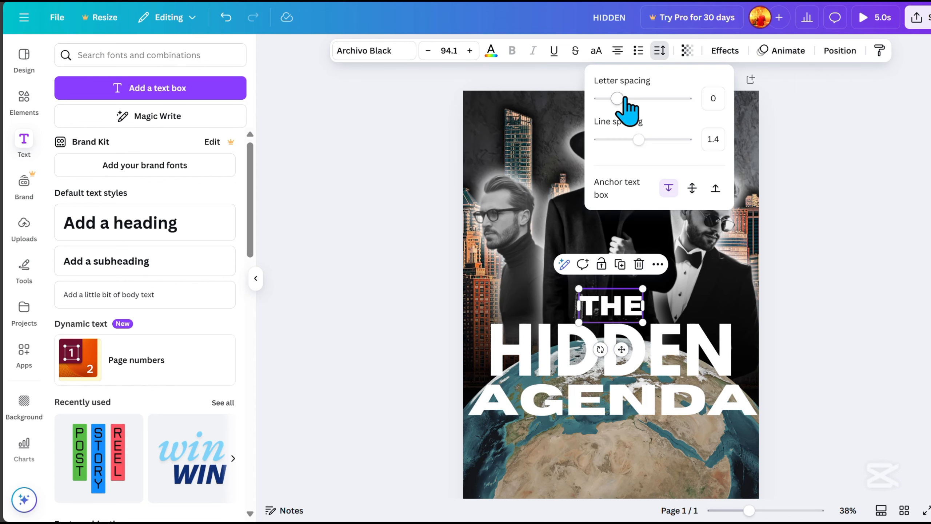
left_click_drag(617, 98, 640, 98)
left_click(878, 325)
Step: Apply the Lift effect to the "HIDDEN" text with intensity 100
scroll(877, 325, "down", 2)
left_click(642, 279)
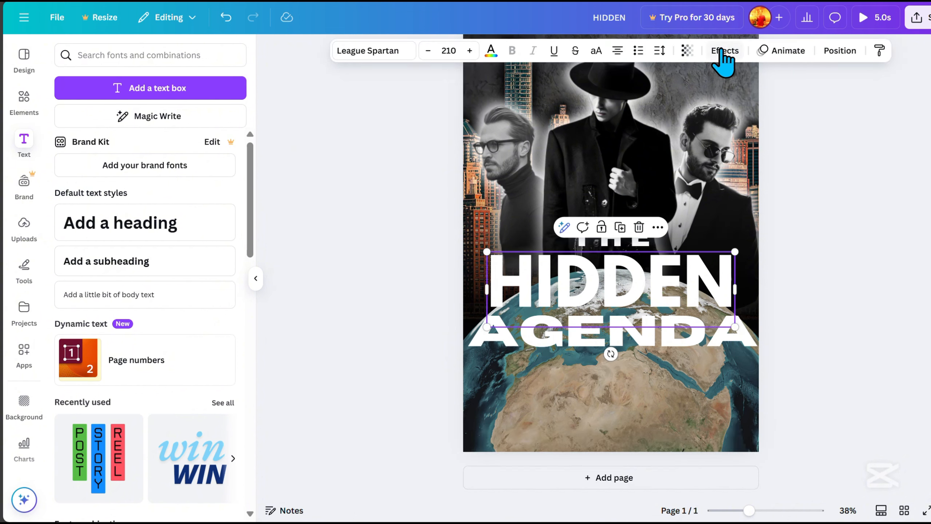
left_click(725, 51)
left_click(228, 127)
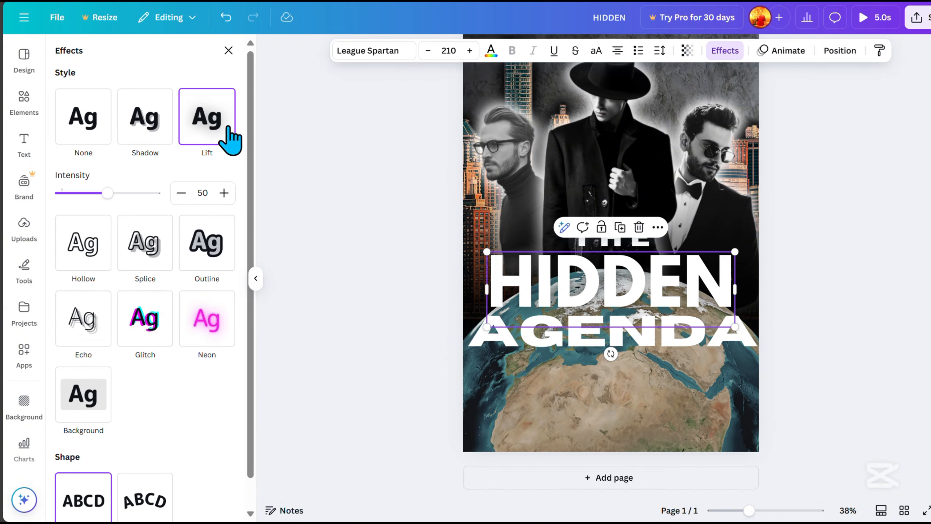
left_click_drag(108, 193, 179, 192)
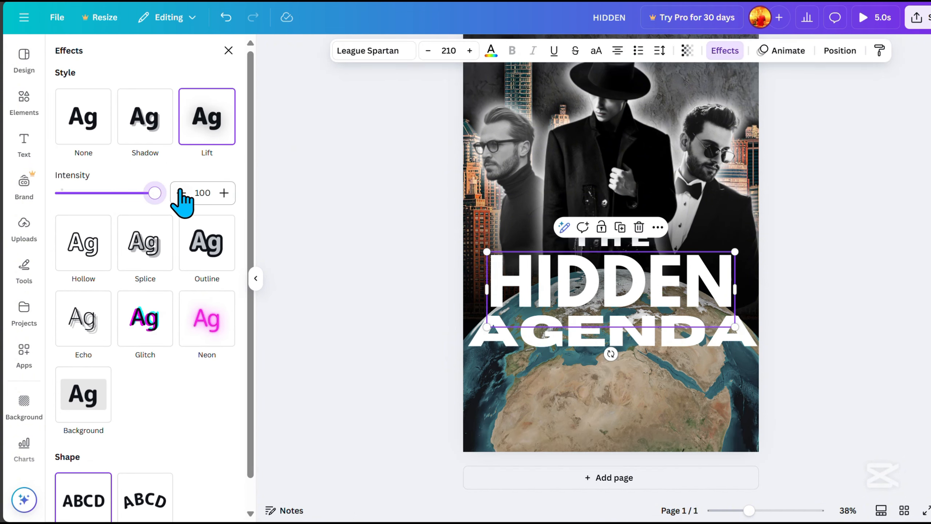
left_click(822, 381)
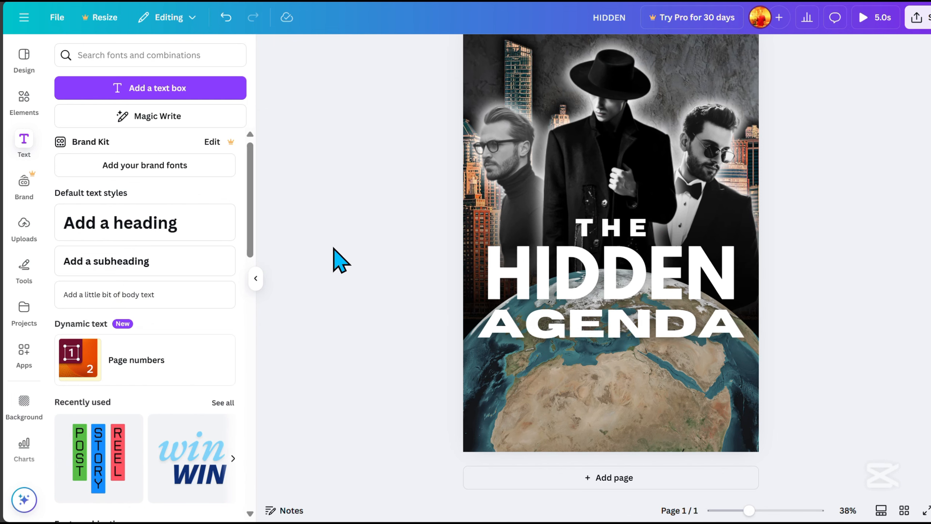
Step: Search the photos for "CAR", add the silver vintage car with black stripes and place it over the globe below "AGENDA"
left_click(24, 99)
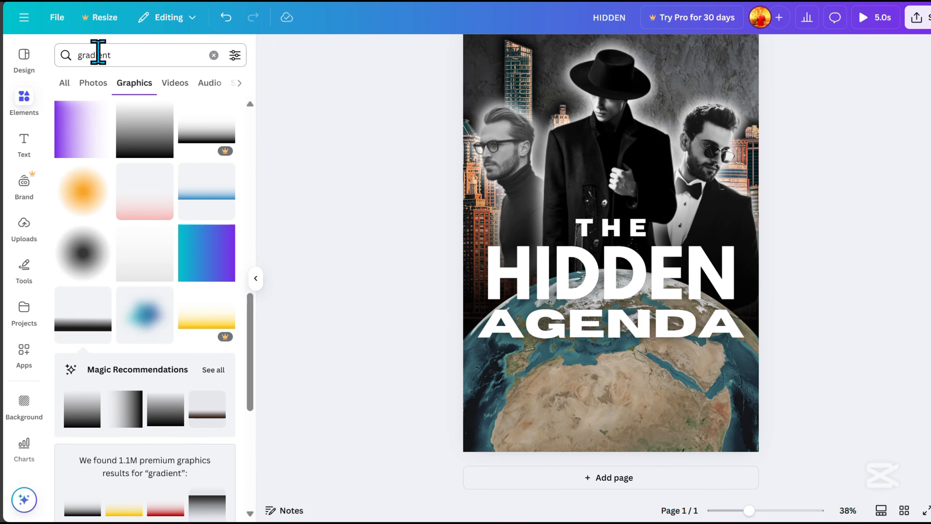
left_click(135, 57)
type("CAR")
key("Return")
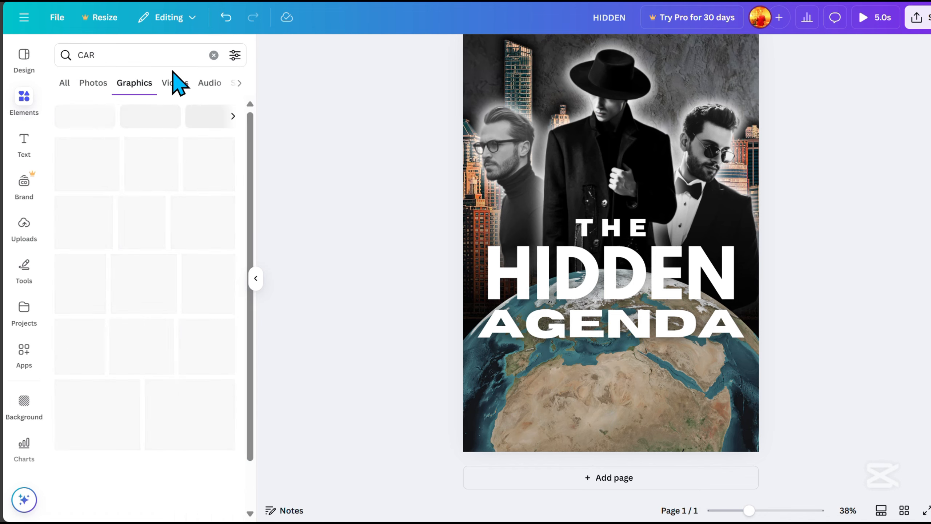
left_click(93, 82)
left_click(190, 341)
left_click_drag(632, 220, 616, 391)
Step: Apply the Sepia duotone effect to the car photo
left_click(438, 52)
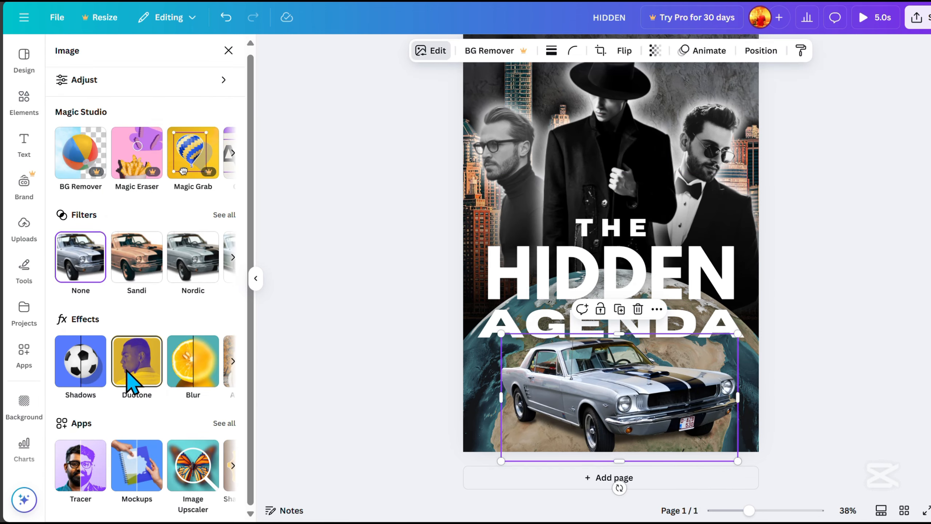
left_click(132, 379)
scroll(207, 438, "down", 5)
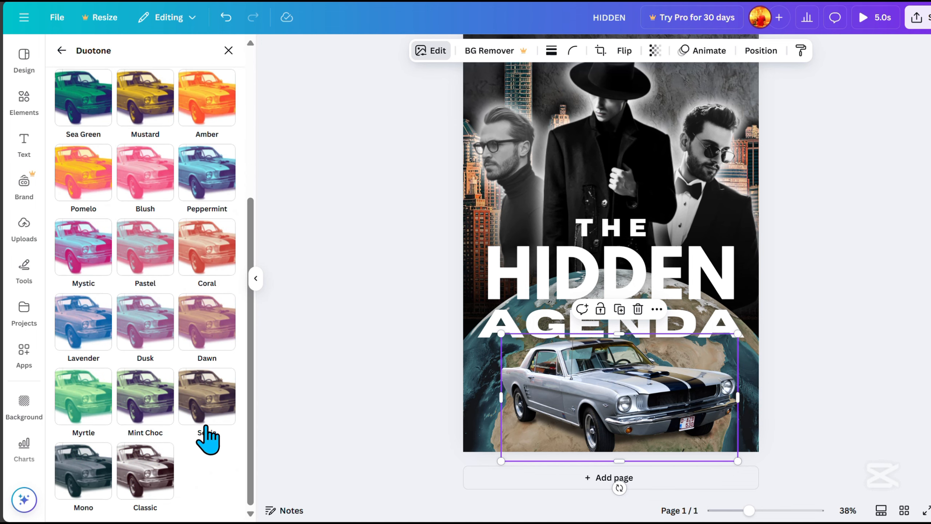
left_click(216, 409)
Step: Apply the Glow shadow effect to the vintage car photo and adjust the glow's strength
left_click(61, 50)
left_click(79, 357)
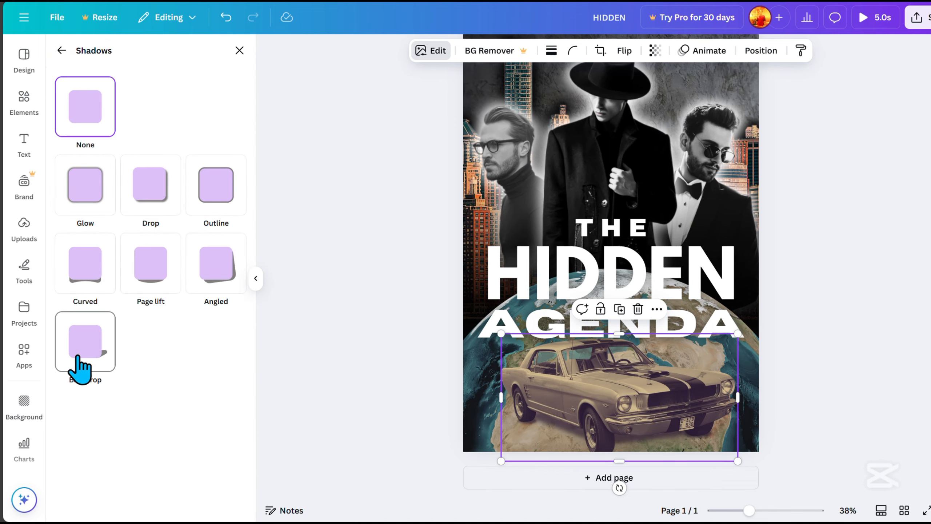
left_click(88, 190)
left_click_drag(81, 404, 107, 403)
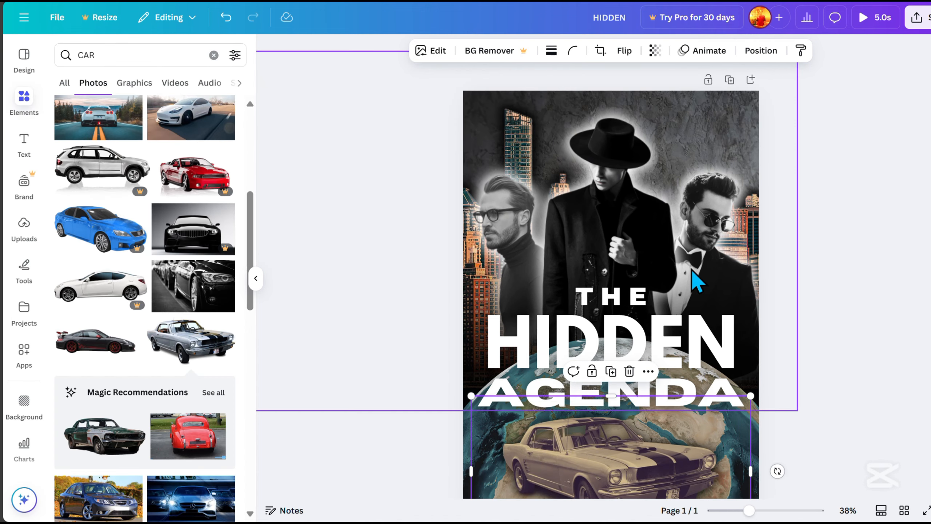
Step: Search the photos for "MOON", add the free grey full moon photo and move it to the poster's upper right
left_click(137, 53)
type("M")
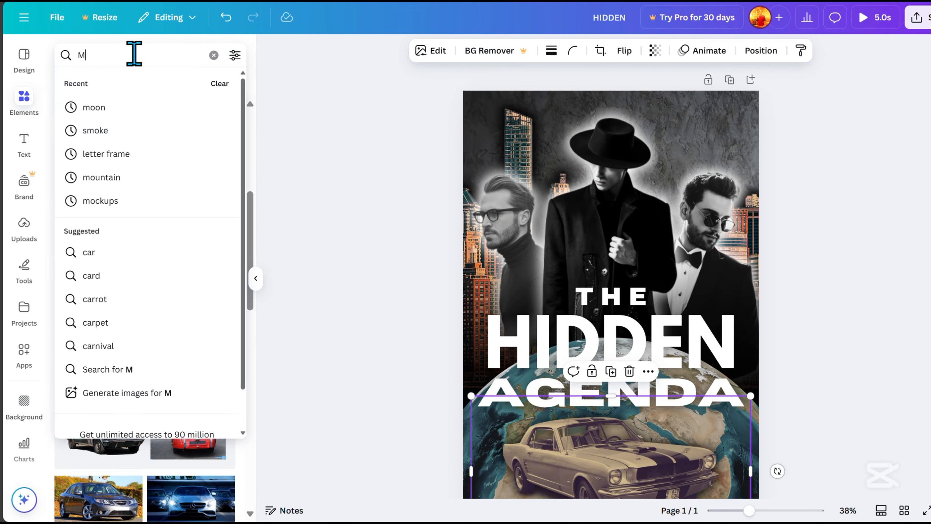
type("OON")
key("Return")
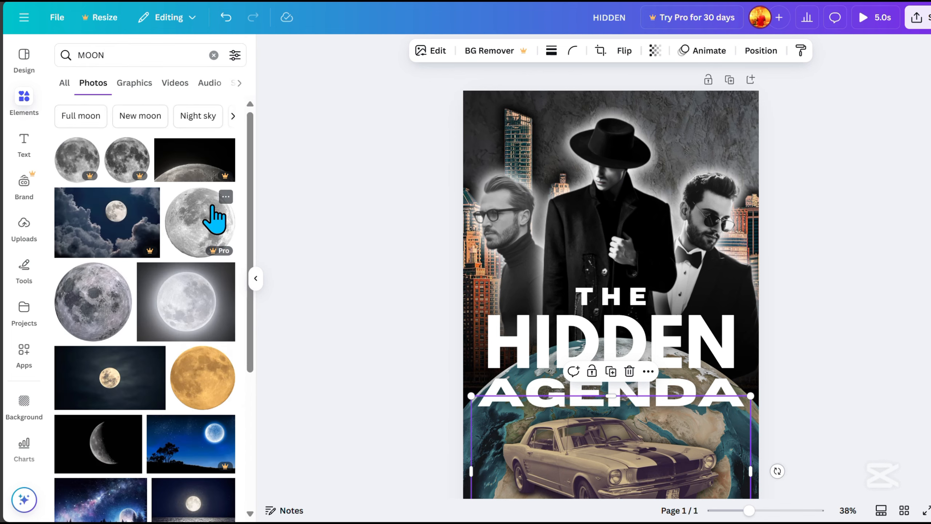
left_click(88, 301)
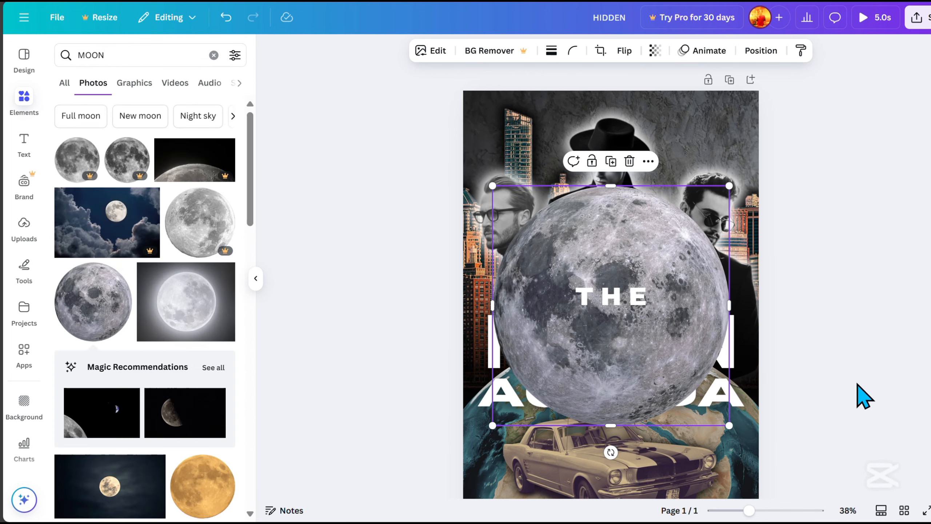
left_click_drag(687, 370, 776, 263)
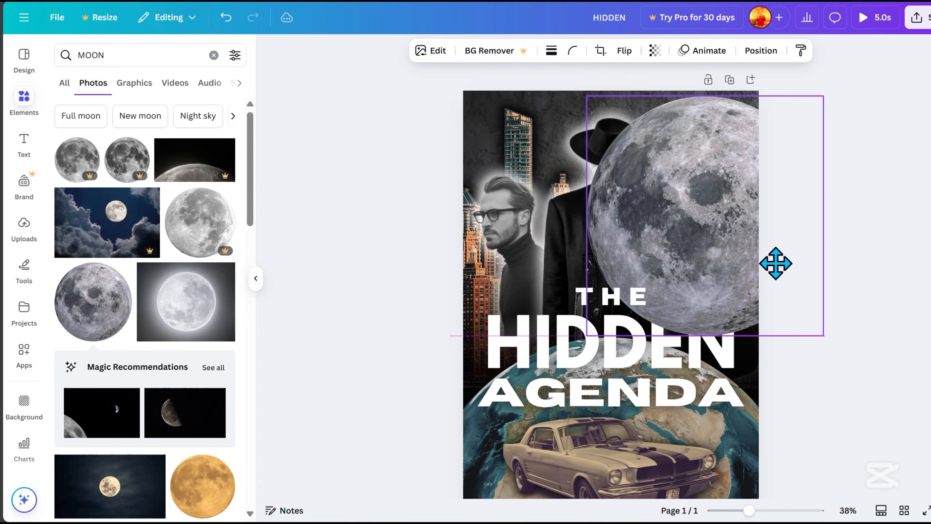
Step: Send the moon behind the city skyline, just above the textured background, and shift it partly off the page's right edge
left_click(761, 50)
left_click_drag(182, 189, 202, 425)
left_click_drag(737, 141, 775, 147)
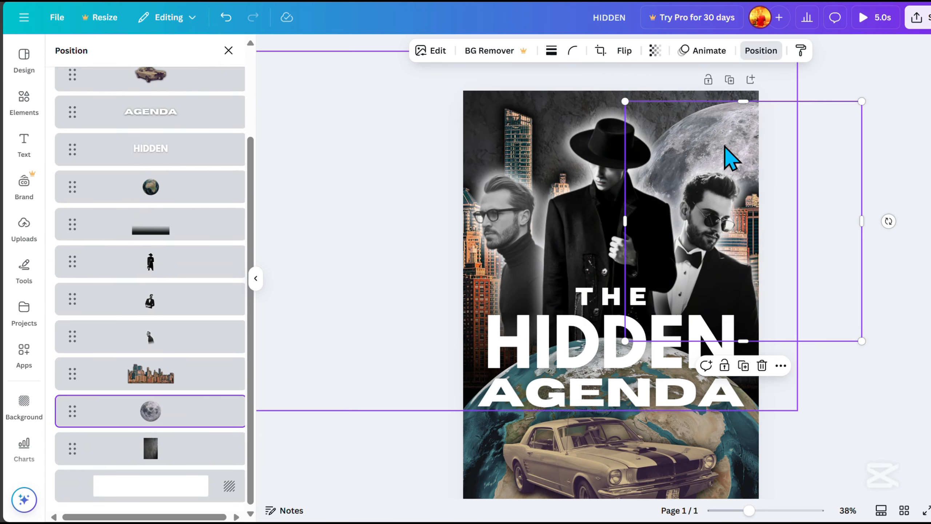
Step: Apply the Glow shadow effect to the moon and fine-tune its effect settings
left_click(761, 50)
left_click(432, 51)
left_click(85, 376)
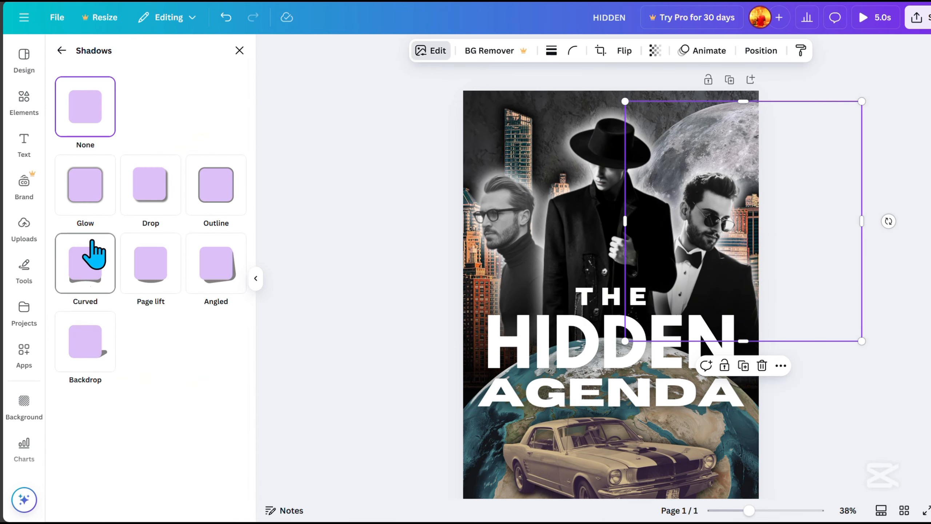
left_click(90, 197)
left_click_drag(81, 404, 148, 404)
scroll(147, 411, "down", 1)
left_click_drag(128, 500, 197, 500)
left_click_drag(148, 381, 60, 381)
left_click_drag(101, 427, 172, 427)
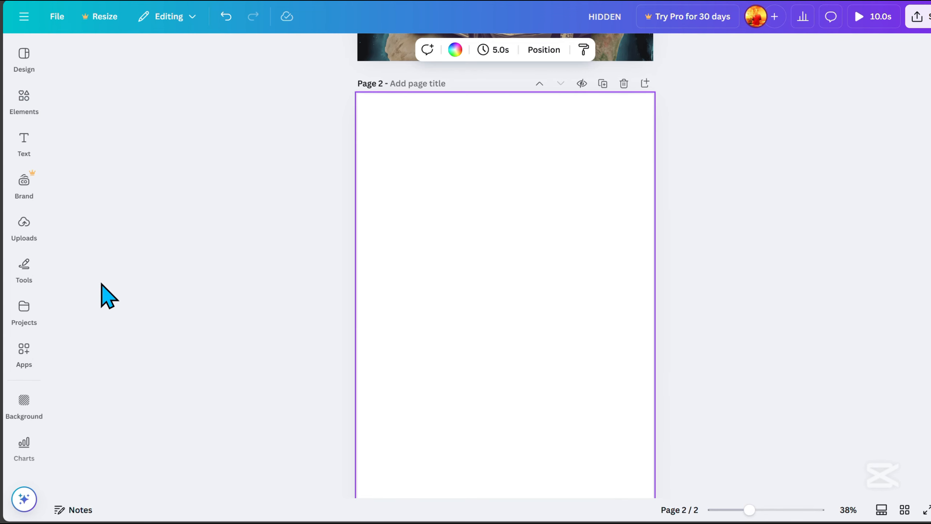
Step: Add the uploaded cutout of the man holding a trident to the blank second page
left_click(29, 235)
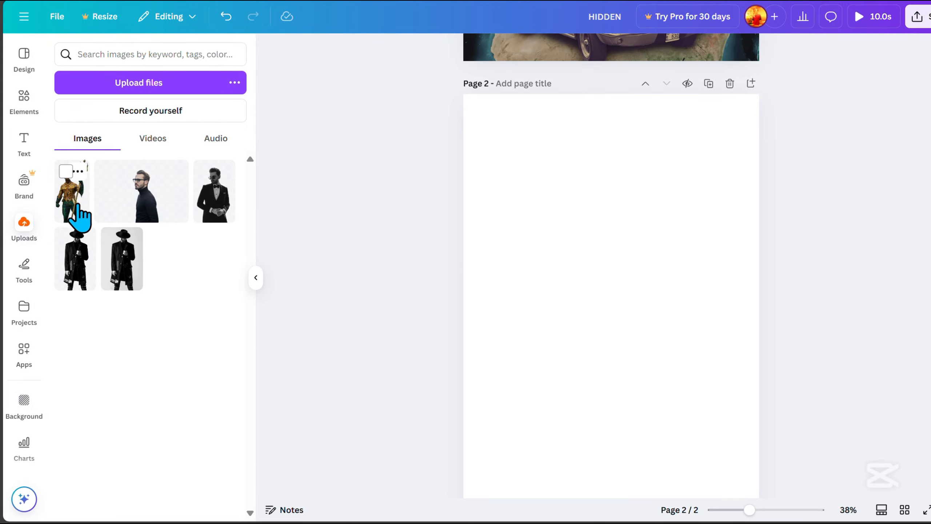
left_click(79, 216)
Step: Search the photos for "ROCKS", add the dark jagged rock peaks cutout and place it at the trident man's feet
left_click(25, 106)
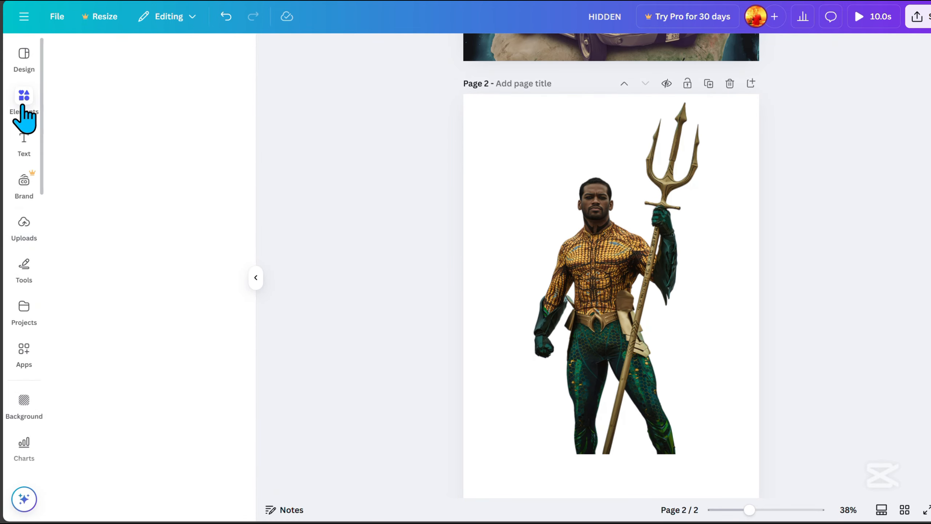
left_click(106, 54)
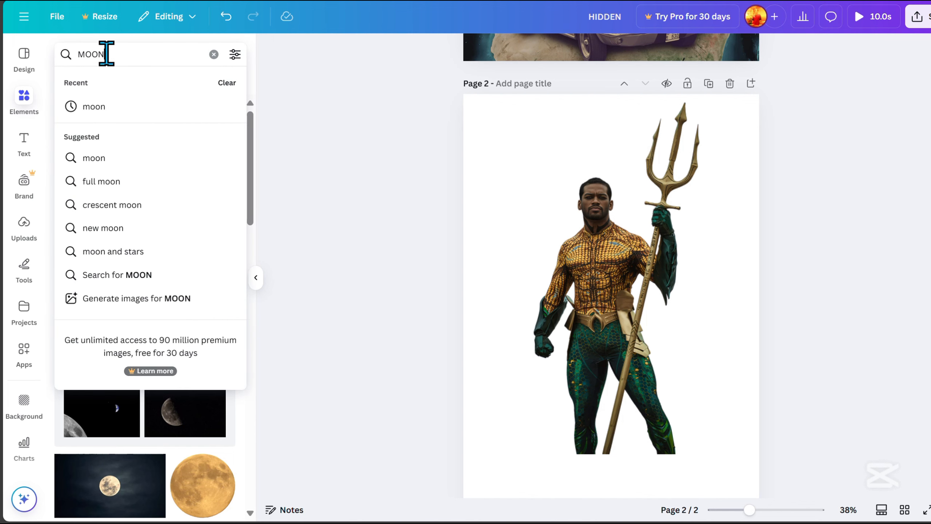
type("ROCKS")
key("Return")
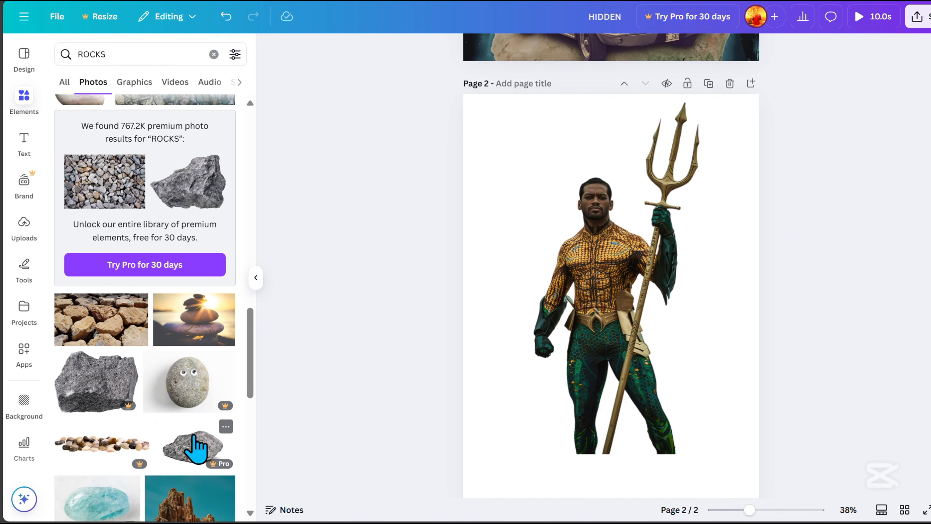
scroll(191, 446, "down", 5)
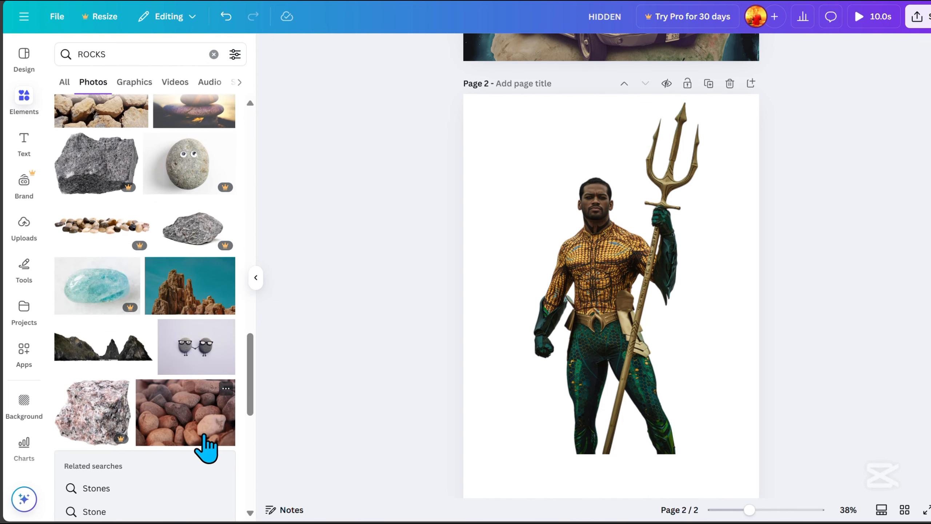
left_click(130, 351)
left_click_drag(681, 317, 590, 439)
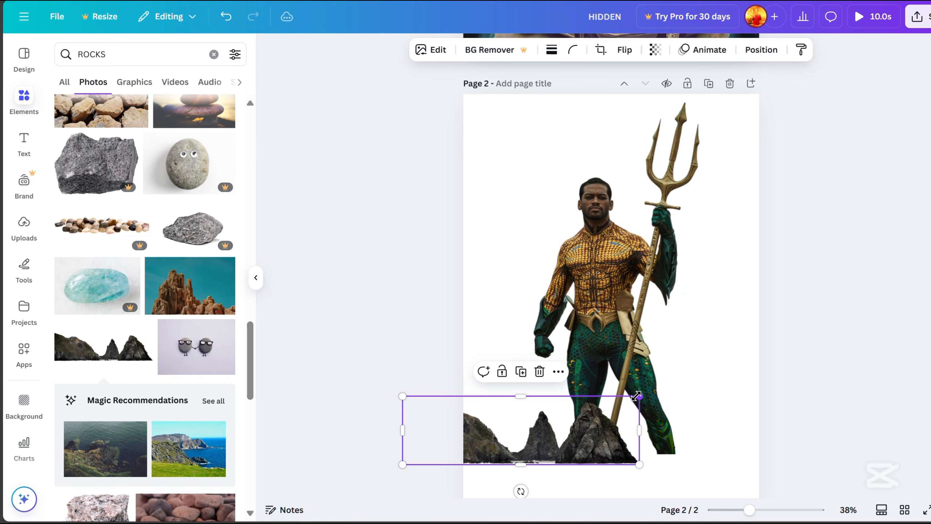
Step: Enlarge the rock peaks beyond the page width and arrange two overlapping copies along the bottom of page 2
left_click_drag(640, 396, 792, 350)
left_click_drag(770, 378, 810, 366)
left_click_drag(697, 453, 738, 462)
left_click_drag(737, 402, 547, 384)
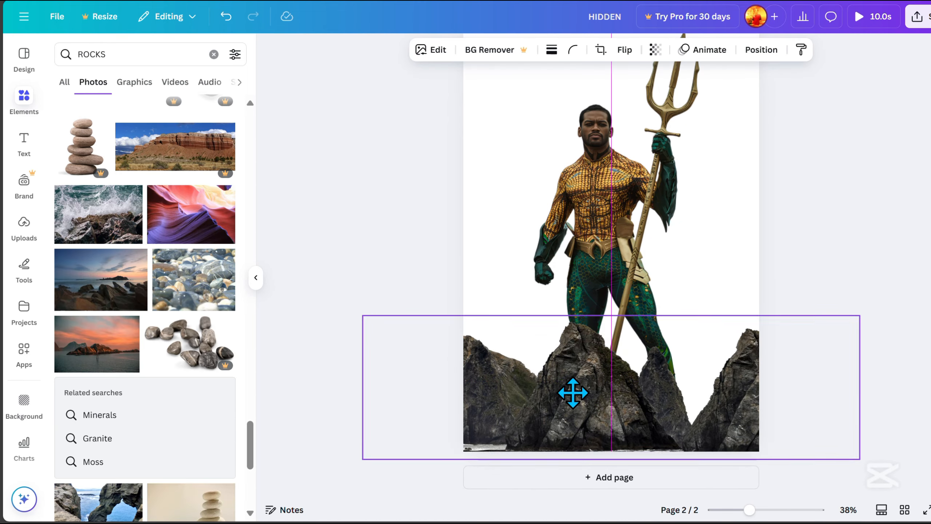
scroll(562, 150, "up", 2)
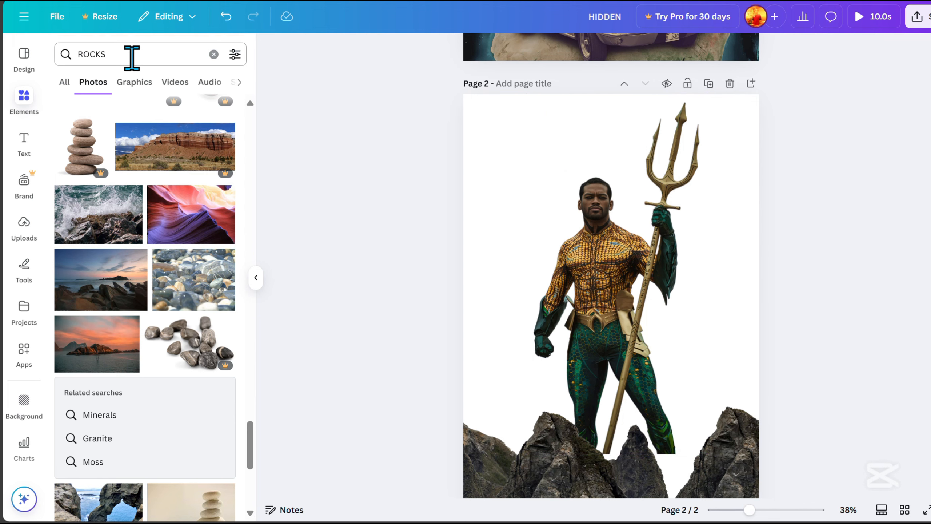
Step: Search the photos for "mountain background" and browse for a backdrop for page 2
left_click(147, 57)
type("mountain background")
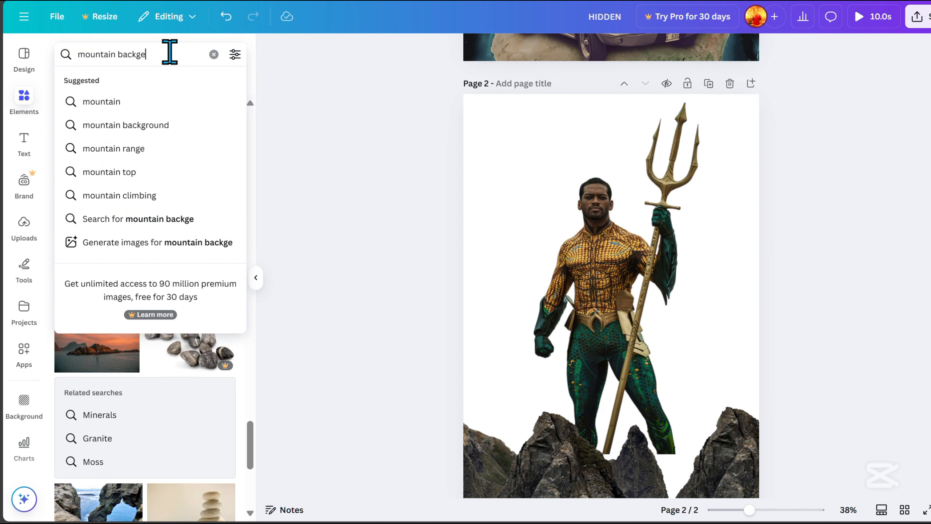
key("Return")
scroll(208, 376, "down", 5)
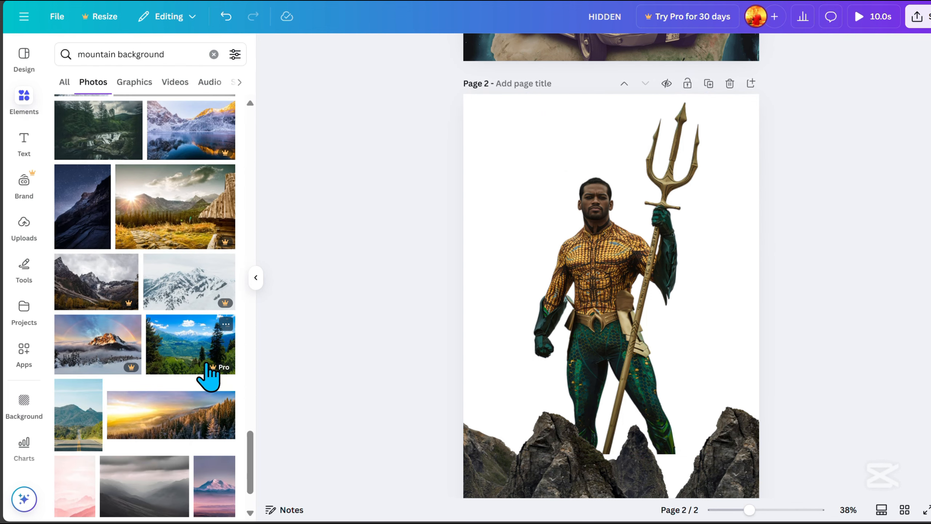
scroll(207, 364, "down", 4)
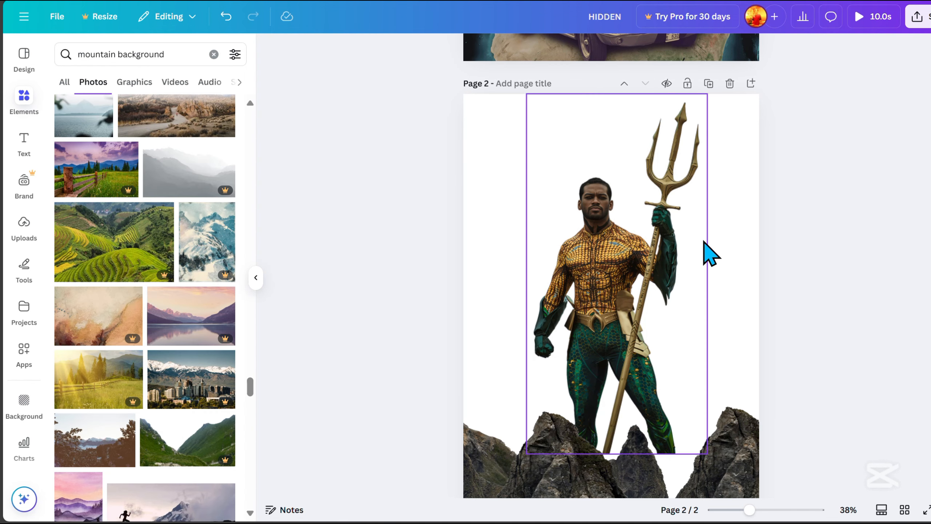
Step: Paste the red mountain sunset photo onto page 2 and send it behind the man and the rocks
key("ctrl+v")
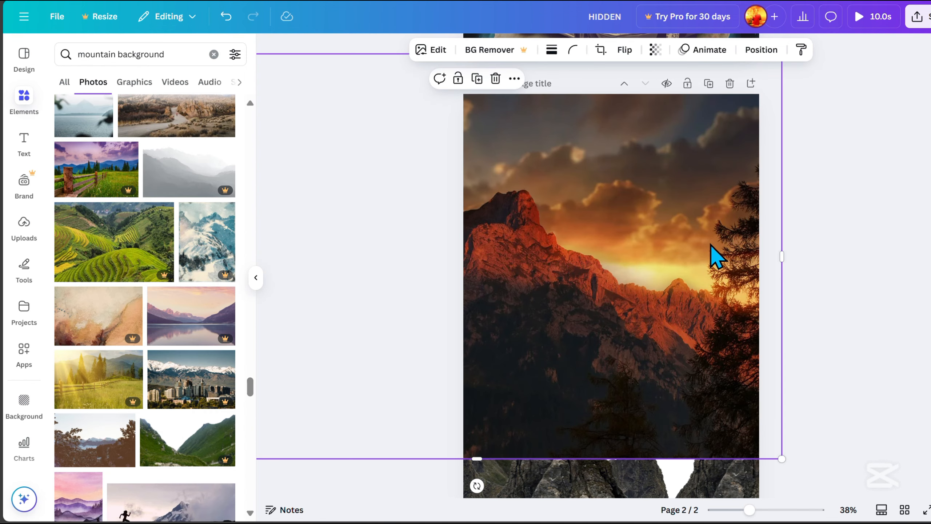
left_click(761, 50)
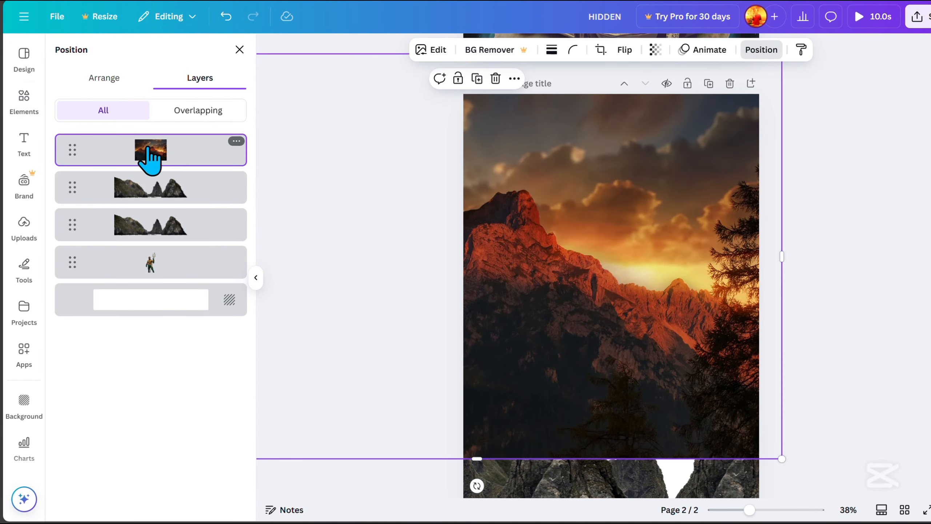
left_click_drag(149, 161, 150, 289)
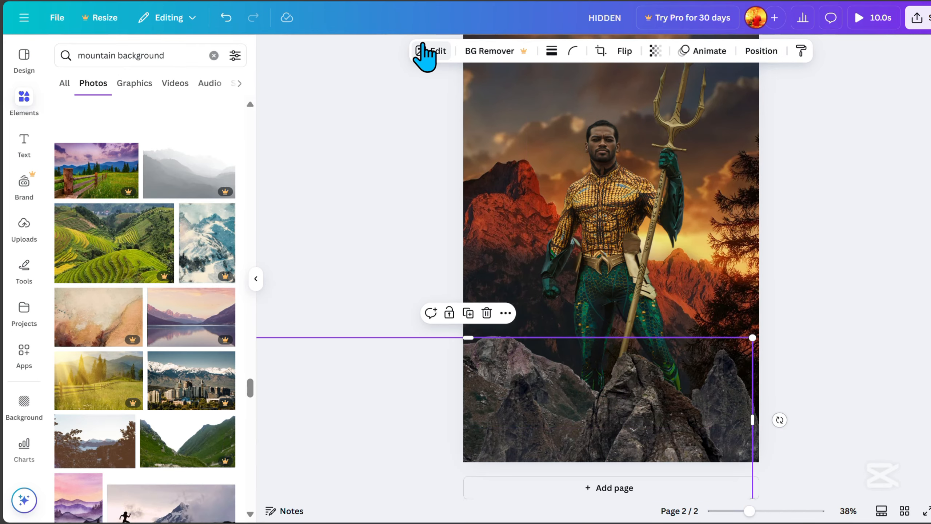
Step: Adjust the front rocks photo to temperature 100, tint 26 and brightness 26
left_click(425, 51)
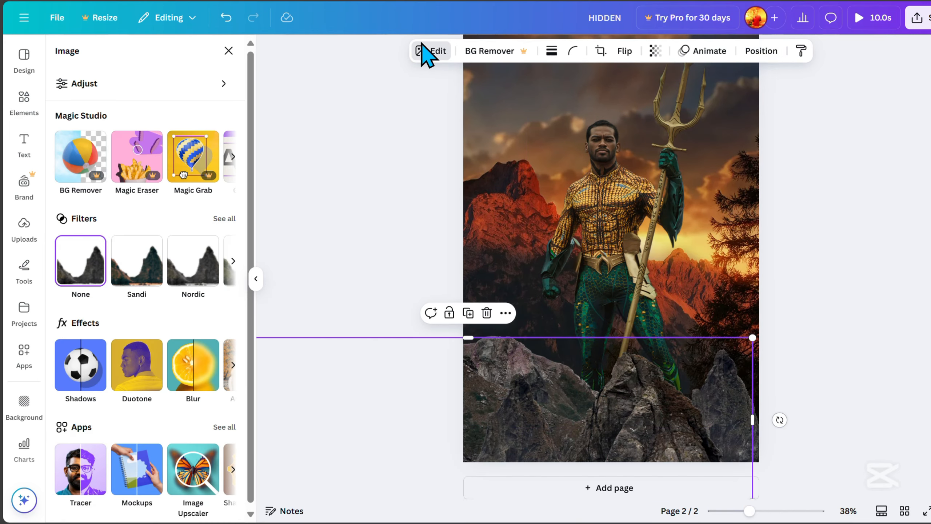
left_click(165, 88)
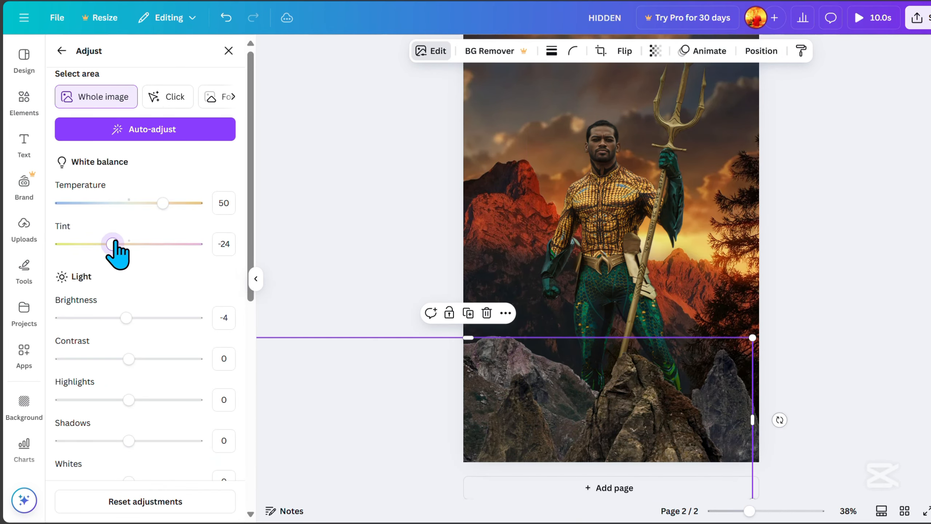
left_click_drag(162, 203, 197, 203)
scroll(165, 220, "down", 2)
left_click_drag(126, 244, 139, 245)
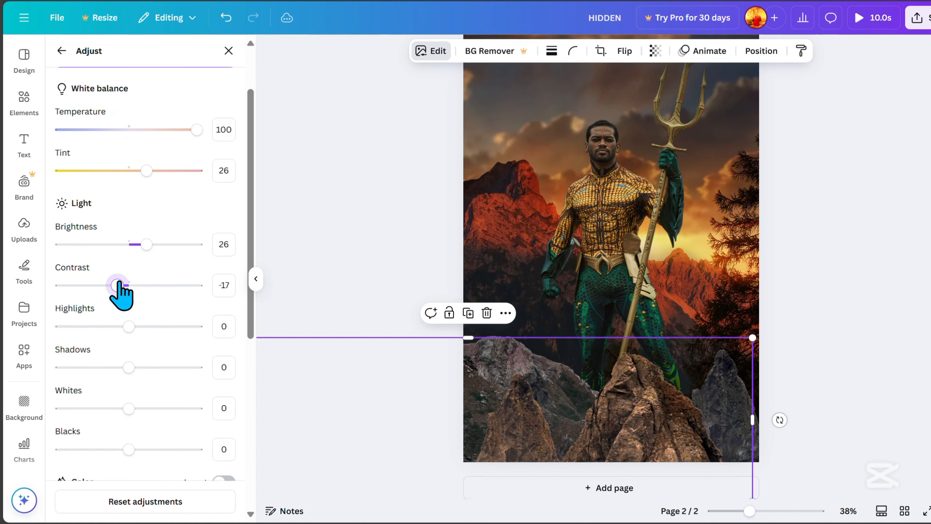
Step: Set the front rocks photo's contrast to 22, highlights to 41, shadows to -17 and whites to 35
left_click_drag(118, 286, 143, 286)
left_click_drag(129, 326, 130, 326)
left_click_drag(135, 366, 117, 366)
scroll(118, 367, "down", 2)
left_click_drag(128, 336, 152, 335)
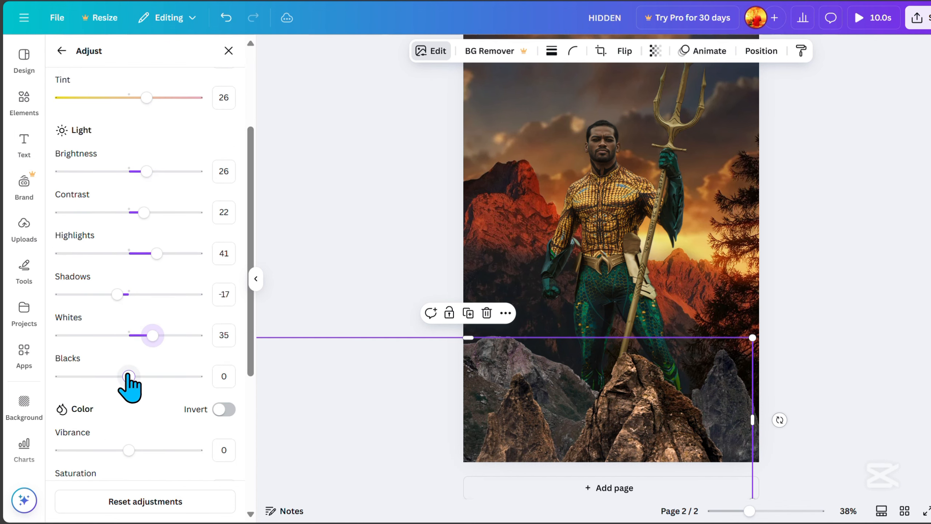
Step: Set the front rocks photo's blacks to 14 and saturation to 60, and raise its vignette above zero
left_click_drag(129, 377, 171, 345)
scroll(132, 366, "down", 2)
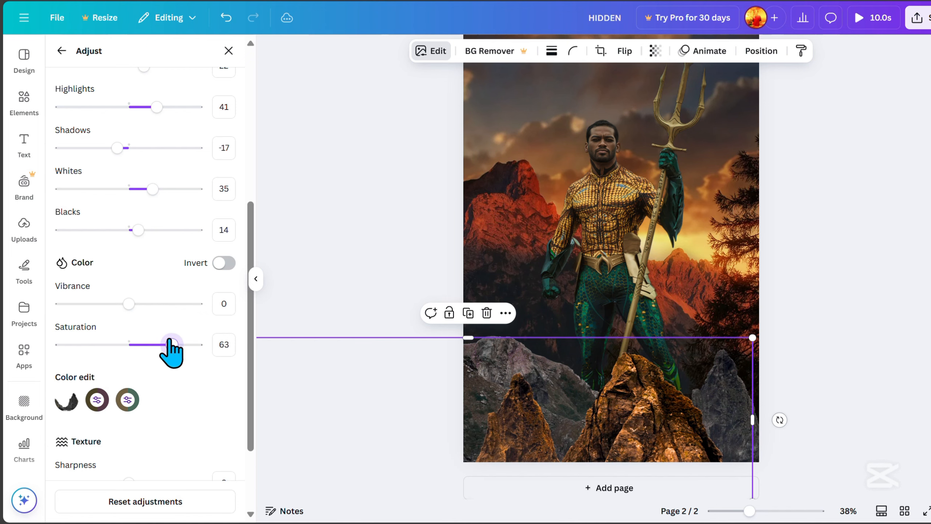
scroll(198, 223, "up", 4)
scroll(205, 376, "down", 5)
scroll(176, 407, "down", 1)
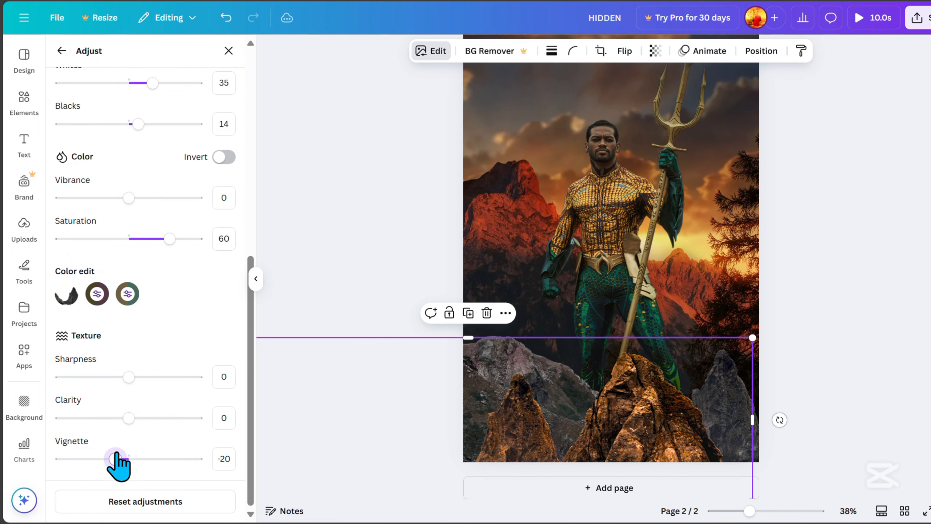
left_click_drag(117, 459, 151, 459)
Step: Recolor the front rocks by raising the hue of their green tones and lowering the hue of their brown tones
left_click(128, 293)
left_click(157, 350)
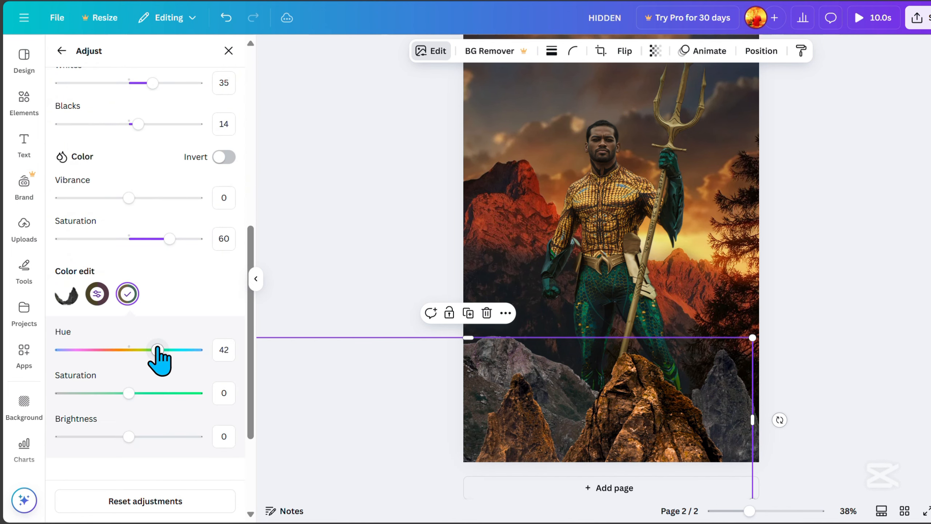
left_click(97, 293)
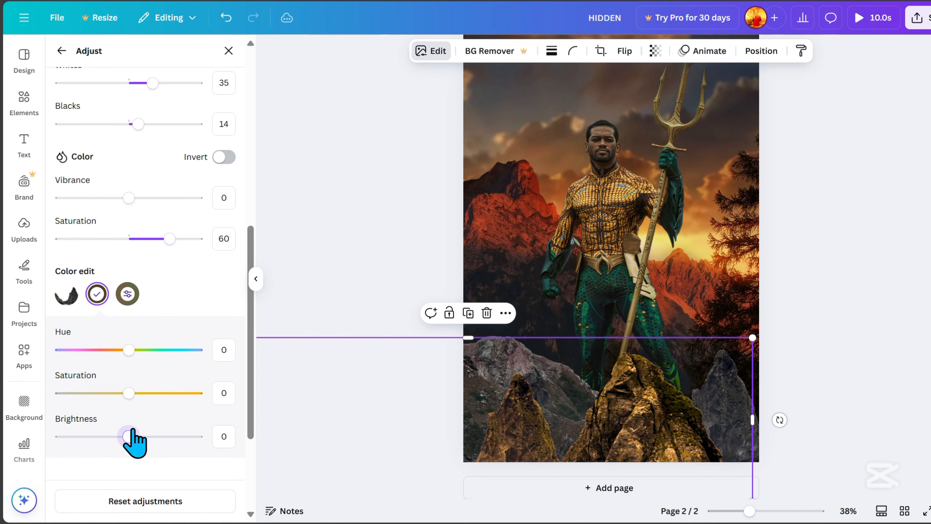
left_click_drag(133, 435, 135, 436)
left_click_drag(129, 350, 114, 350)
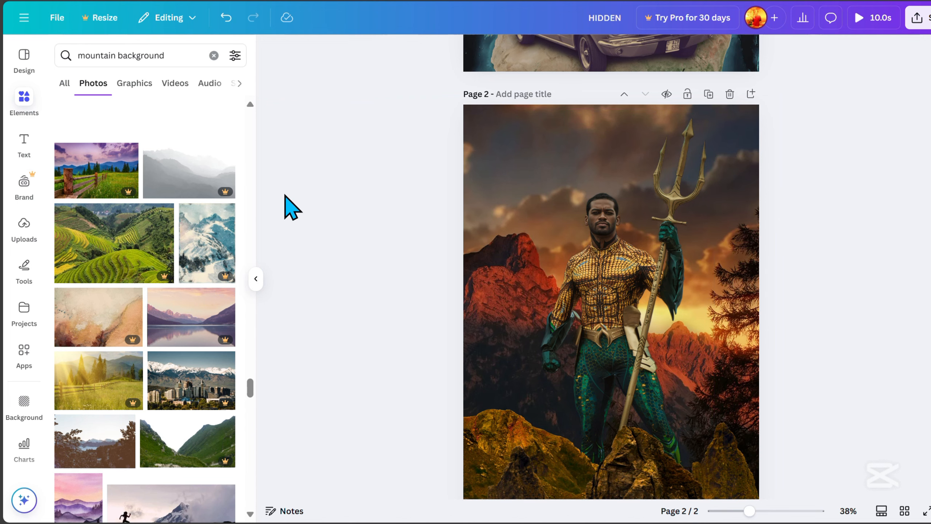
Step: Search the graphics for "thunder" and add the branching pink-red lightning graphic to the second-page poster
left_click_drag(184, 64, 102, 49)
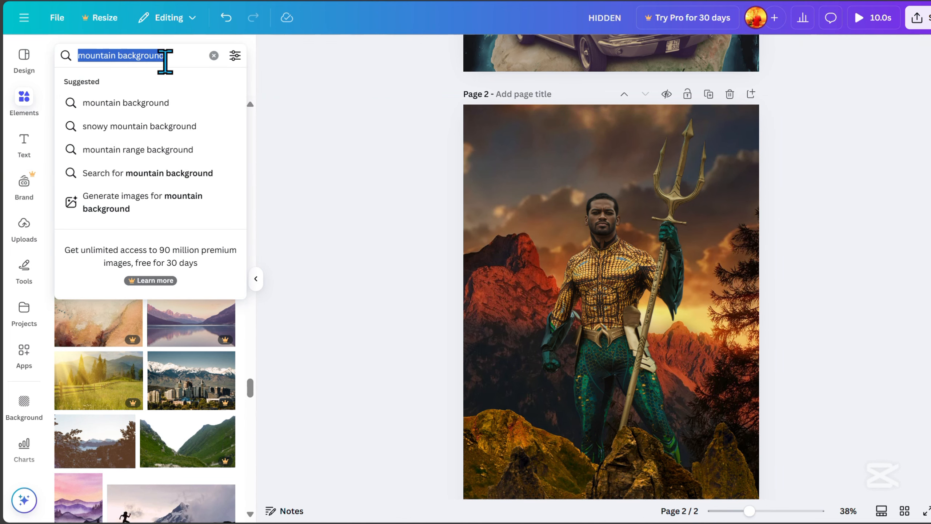
type("thunder")
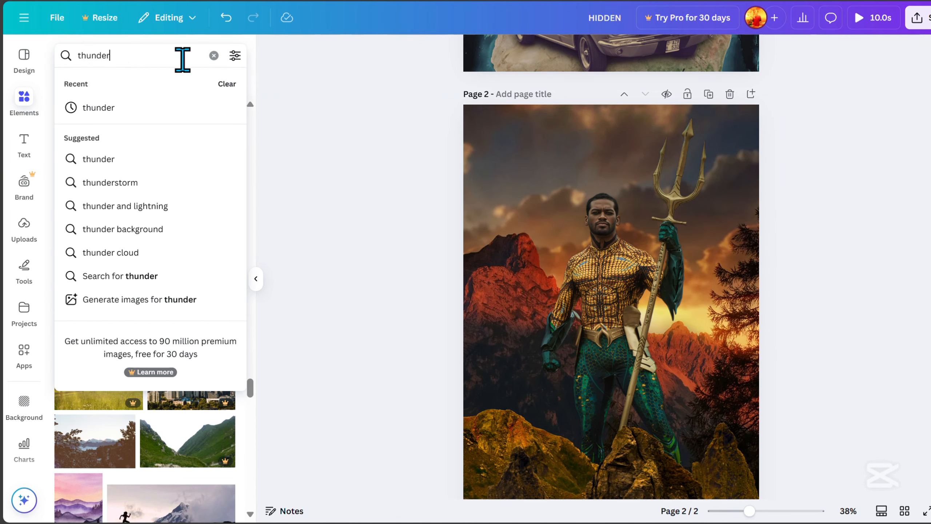
key("Return")
left_click(134, 83)
scroll(161, 231, "down", 3)
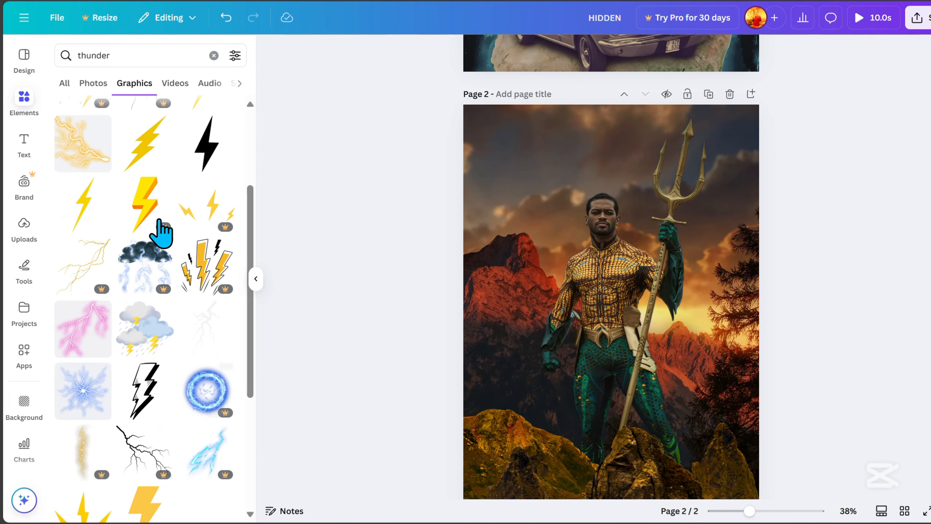
scroll(190, 456, "down", 5)
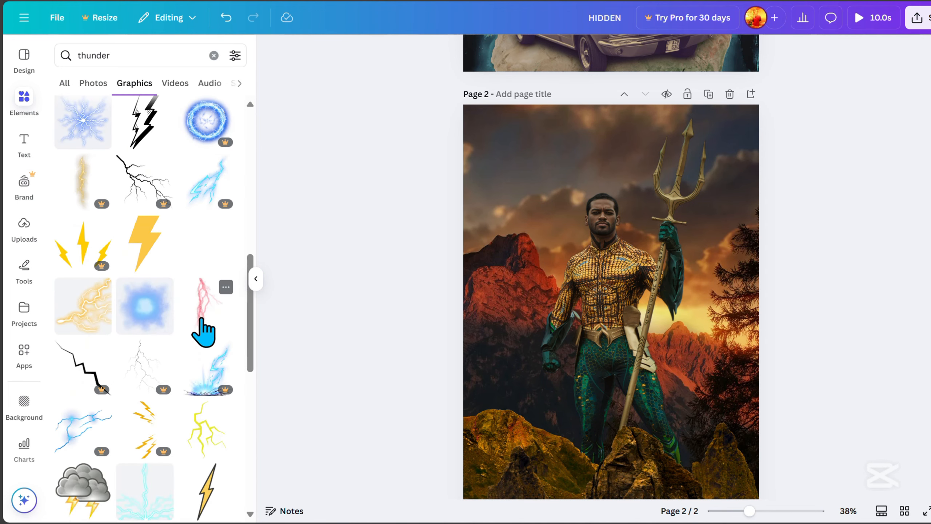
left_click(203, 332)
Step: Enlarge and tilt the lightning graphic so it strikes down the left side of the sky beside the hero
left_click_drag(562, 389, 523, 299)
left_click_drag(684, 234, 669, 187)
mouse_move(514, 231)
left_mouse_down()
mouse_move(521, 239)
mouse_move(512, 228)
left_mouse_up()
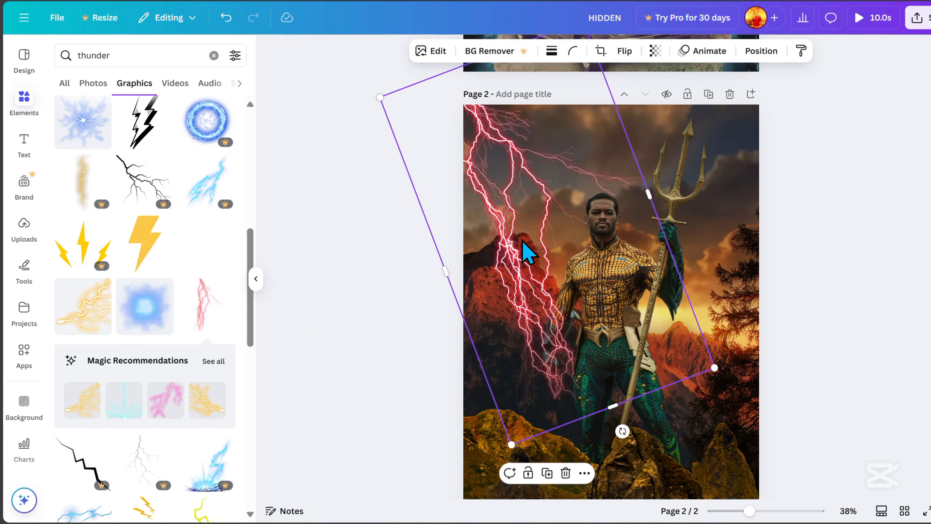
Step: Recolor the lightning's red tones to golden orange with hue 24, saturation 93 and a raised brightness
left_click(444, 57)
left_click(178, 87)
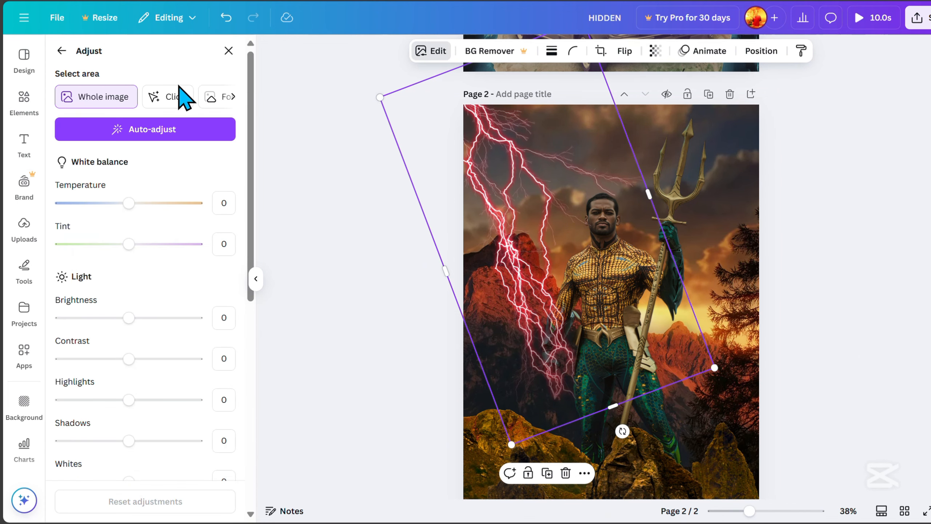
left_click_drag(129, 203, 161, 203)
left_click_drag(104, 203, 132, 203)
scroll(187, 405, "down", 5)
scroll(187, 405, "down", 3)
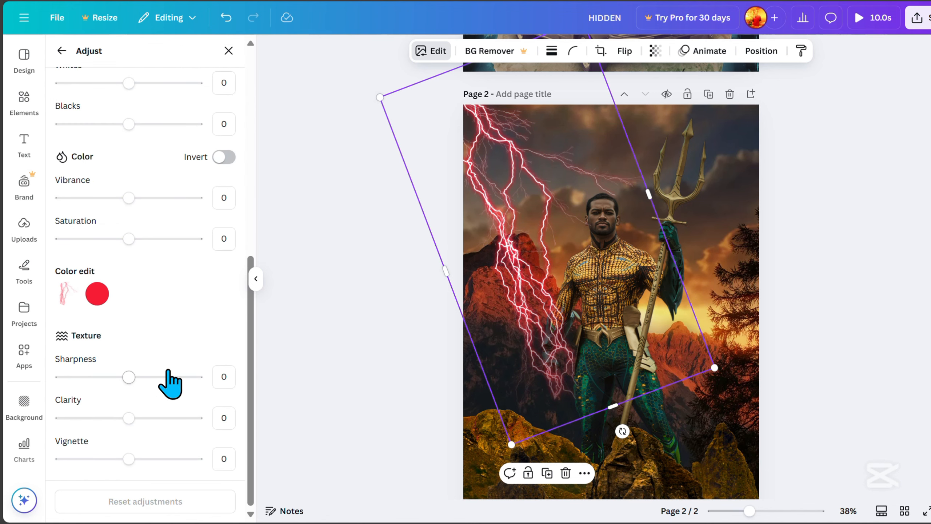
left_click(97, 294)
left_click_drag(129, 350, 102, 349)
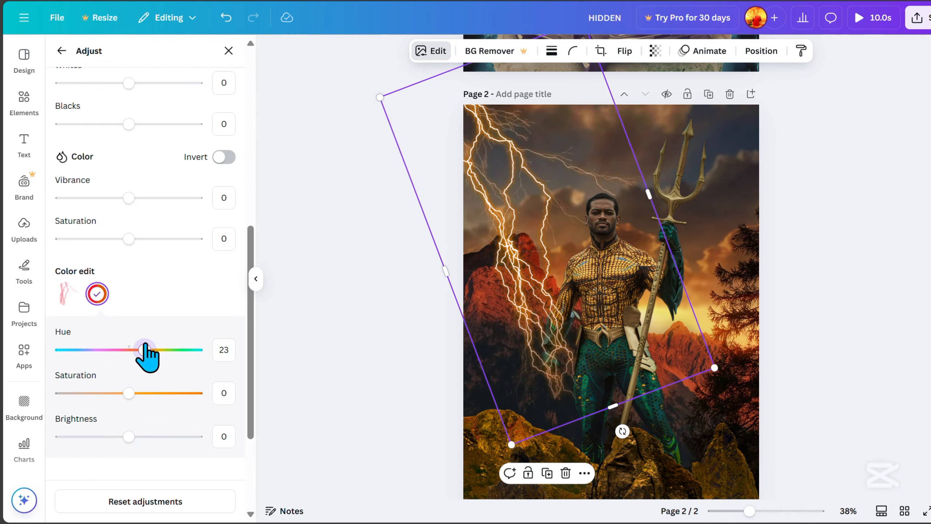
left_click_drag(129, 393, 197, 392)
mouse_move(129, 436)
left_mouse_down()
mouse_move(173, 438)
mouse_move(145, 437)
left_mouse_up()
scroll(142, 338, "up", 2)
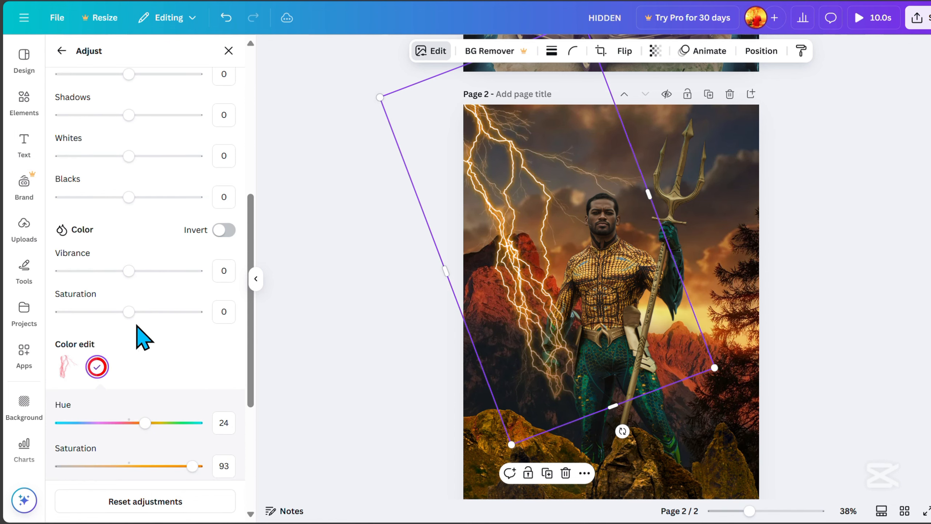
Step: Set the lightning graphic's temperature to 70
scroll(121, 330, "up", 8)
left_click_drag(119, 204, 176, 204)
scroll(181, 339, "down", 3)
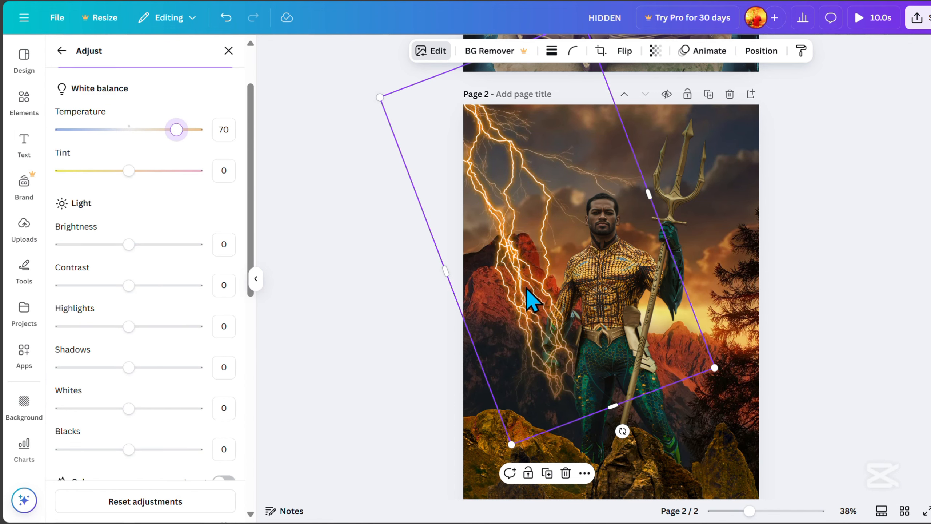
Step: Move the lightning layer directly behind the hero and reduce its opacity
left_click(763, 53)
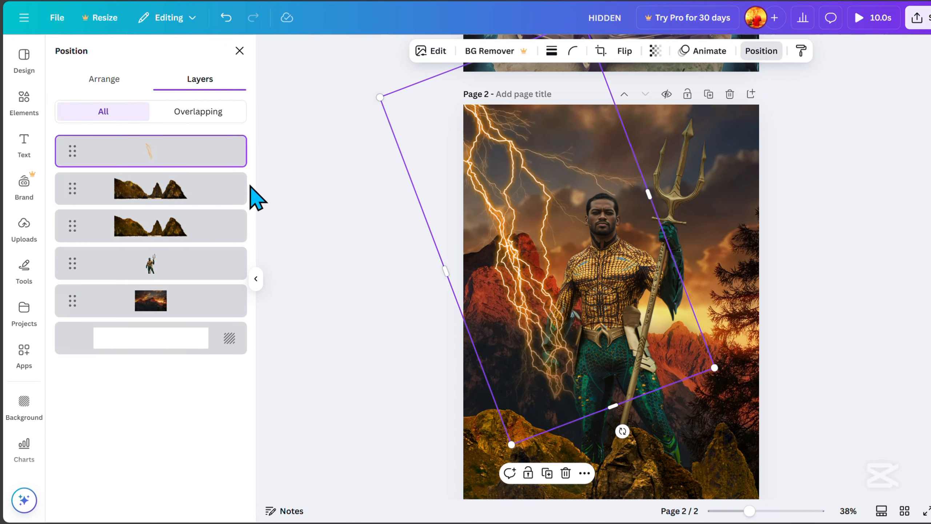
left_click_drag(154, 150, 164, 278)
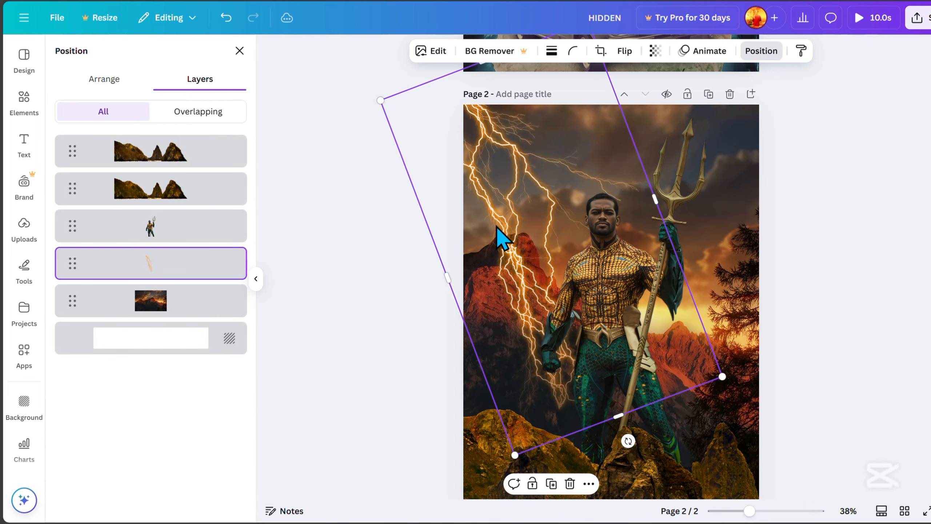
left_click(655, 51)
left_click_drag(670, 100, 640, 99)
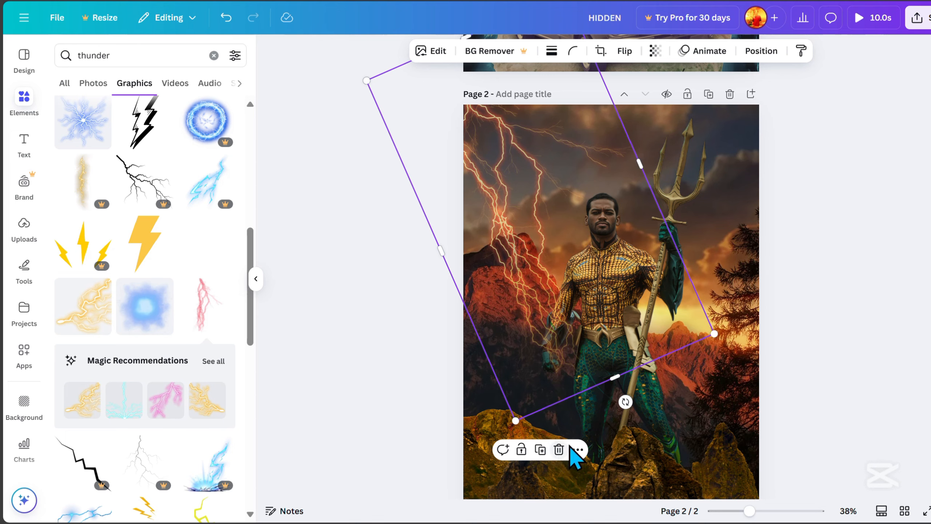
Step: Place a horizontally flipped copy of the lightning behind the trident, rotated to mirror the original bolt
left_click(542, 450)
left_click_drag(558, 370, 647, 329)
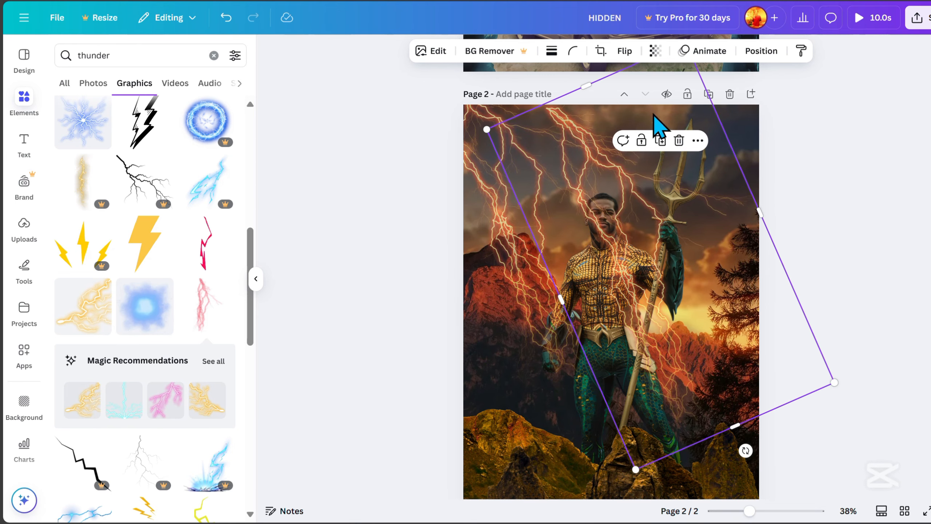
left_click(627, 53)
left_click(633, 81)
left_click_drag(745, 449, 574, 426)
left_click_drag(724, 316, 734, 304)
mouse_move(751, 150)
left_mouse_down()
mouse_move(740, 131)
mouse_move(747, 135)
left_mouse_up()
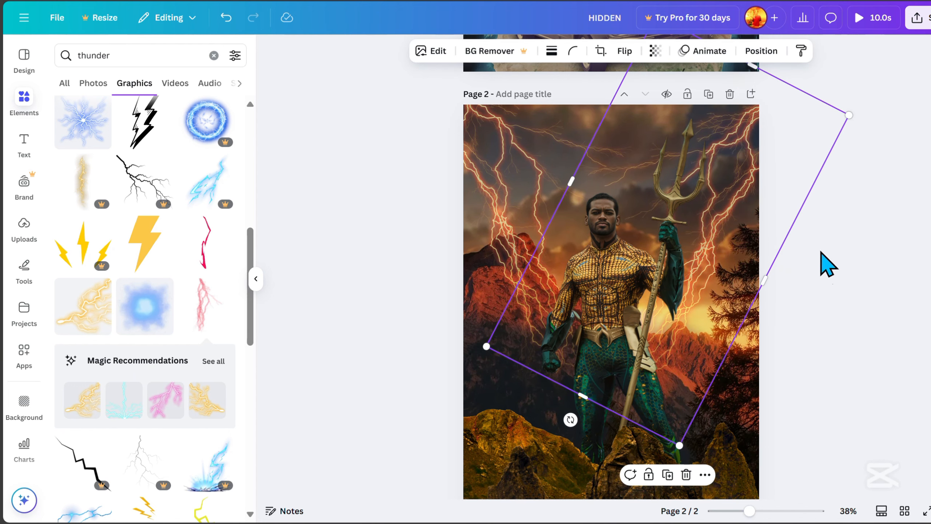
left_click(864, 322)
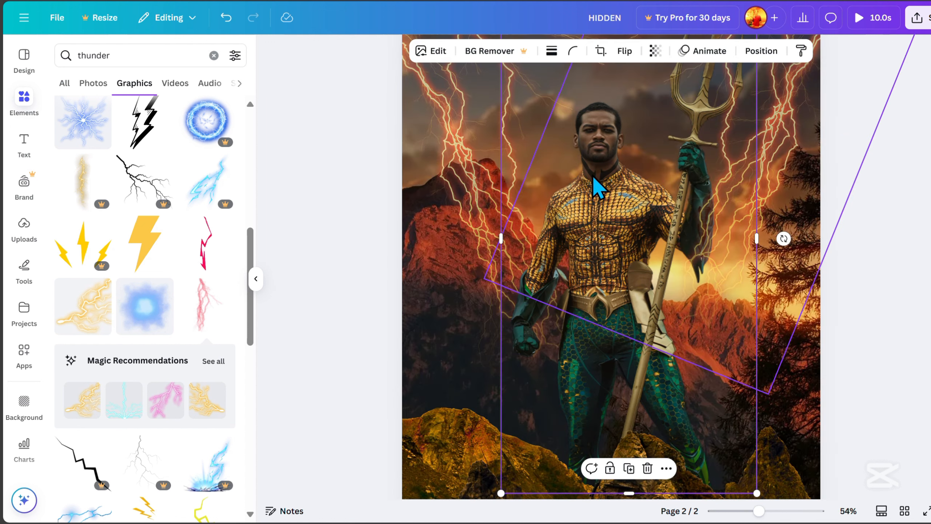
Step: Apply a Glow shadow to the hero and color it amber #FFB800
left_click(436, 53)
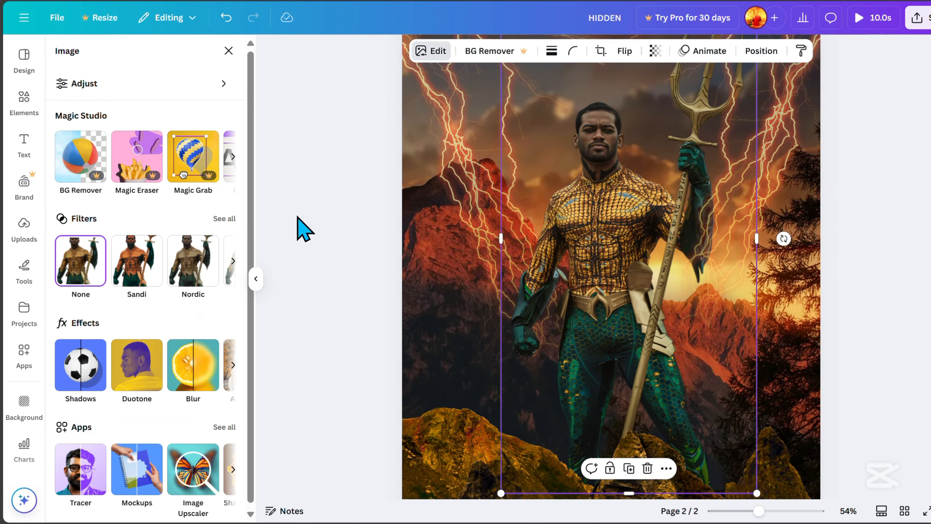
left_click(73, 371)
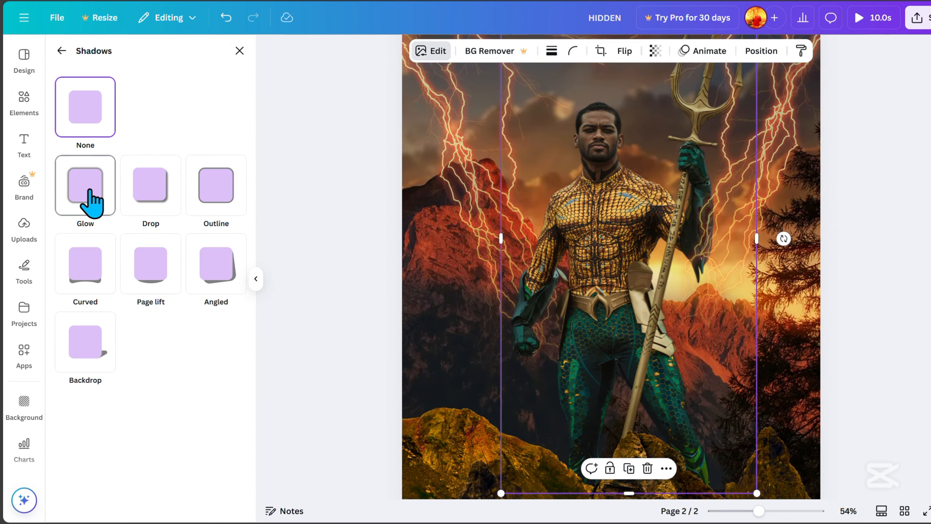
left_click(92, 201)
scroll(189, 478, "down", 1)
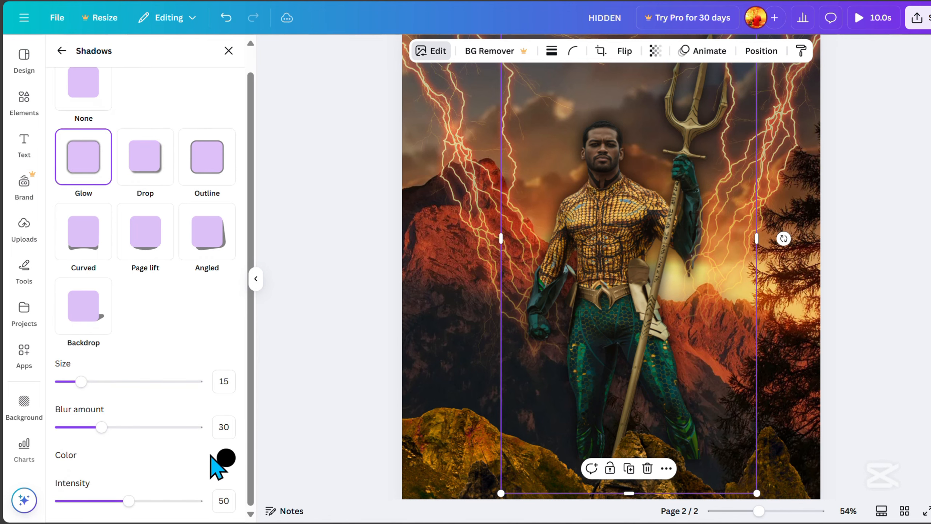
left_click(226, 458)
mouse_move(235, 403)
left_mouse_down()
mouse_move(267, 403)
mouse_move(247, 403)
left_mouse_up()
left_click_drag(361, 332, 395, 329)
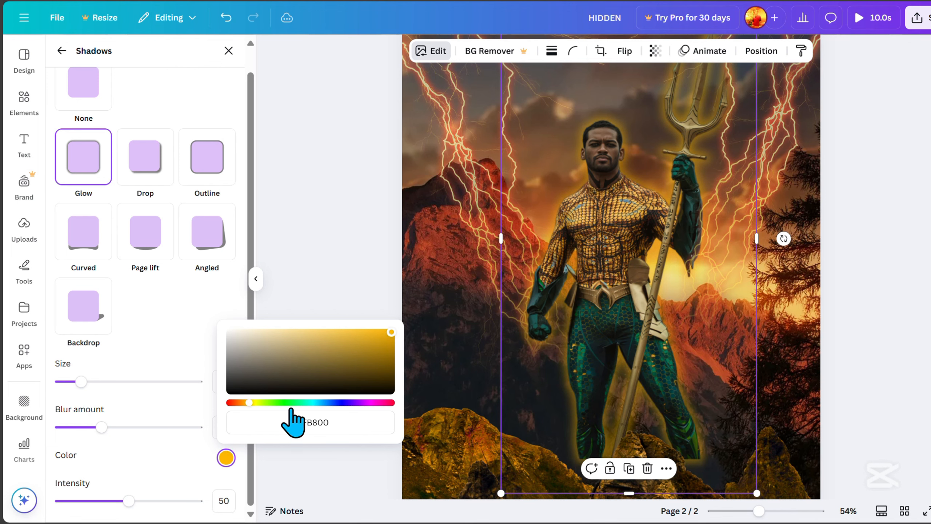
Step: Set the hero's glow to size 14, blur 59 and intensity 100, and change its color to orange #FF8200
left_click_drag(82, 382, 107, 382)
left_click_drag(101, 427, 119, 428)
left_click_drag(128, 500, 197, 501)
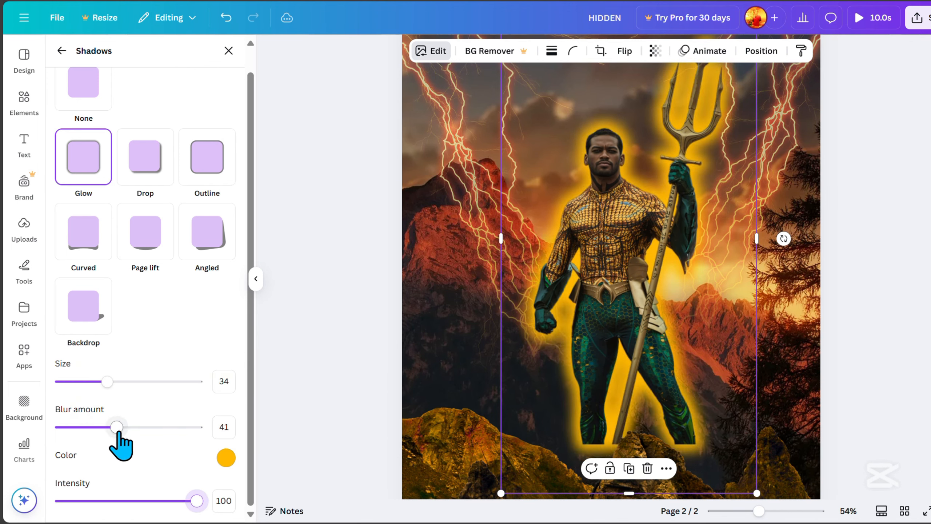
left_click_drag(119, 428, 140, 427)
left_click(226, 458)
left_click_drag(246, 402, 243, 402)
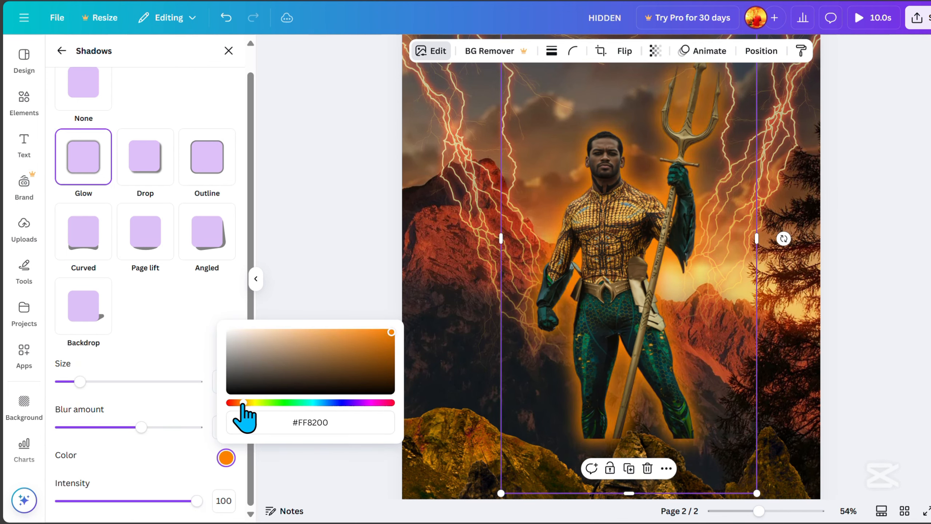
Step: Set the hero's glow intensity to 81 with a lower blur and size, and enlarge and reposition him behind the front rocks
left_click_drag(189, 500, 171, 500)
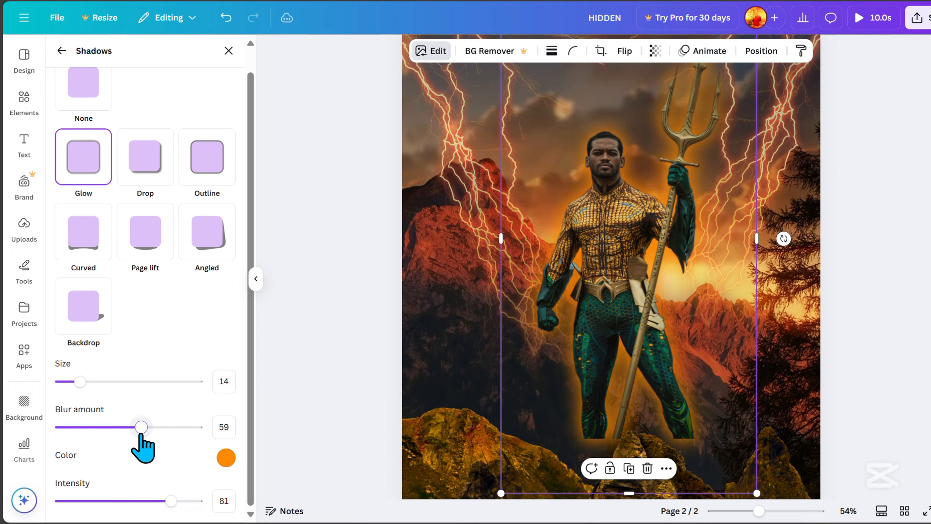
left_click_drag(141, 427, 105, 427)
left_click_drag(79, 382, 73, 382)
mouse_move(596, 229)
left_mouse_down()
mouse_move(578, 297)
mouse_move(593, 244)
left_mouse_up()
Step: Set the hero image's highlights to 40 and whites to 74, and raise its clarity slightly
left_click(61, 51)
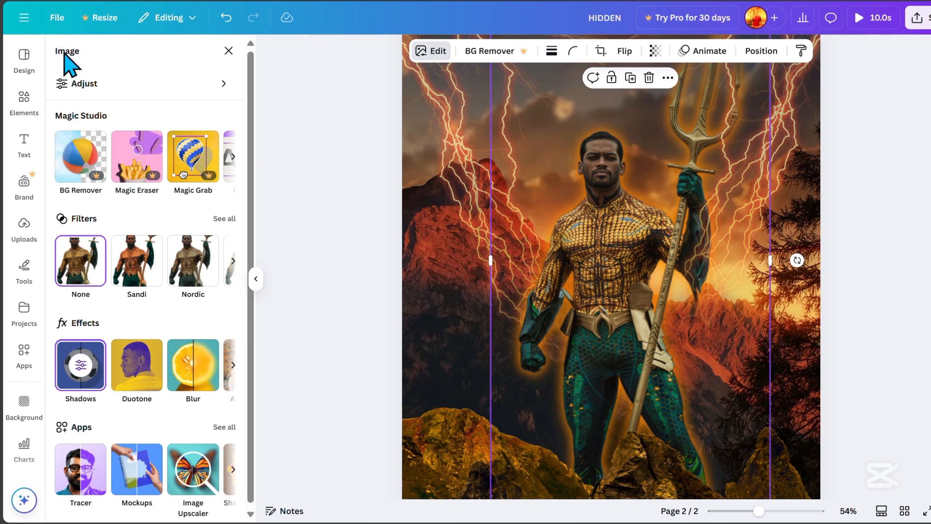
left_click(159, 84)
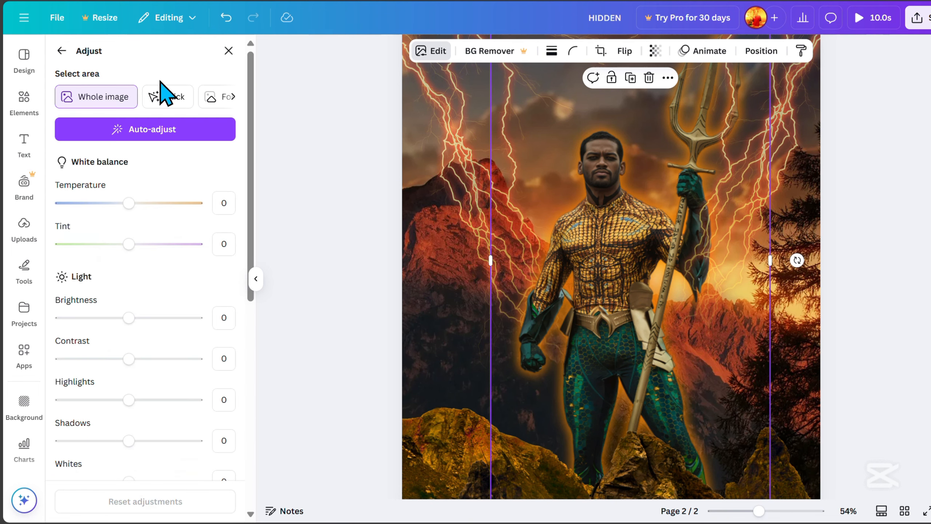
scroll(131, 329, "down", 2)
left_click_drag(130, 328, 179, 335)
scroll(146, 330, "down", 2)
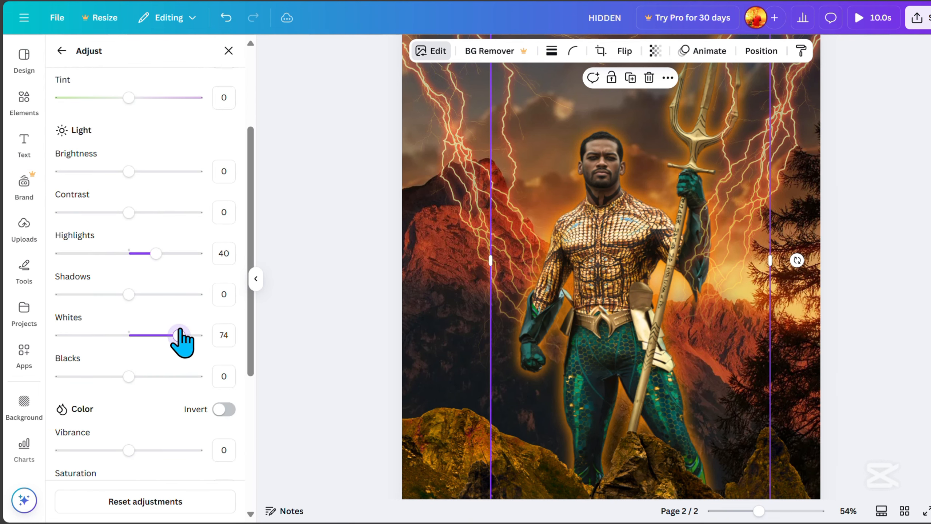
scroll(158, 343, "down", 3)
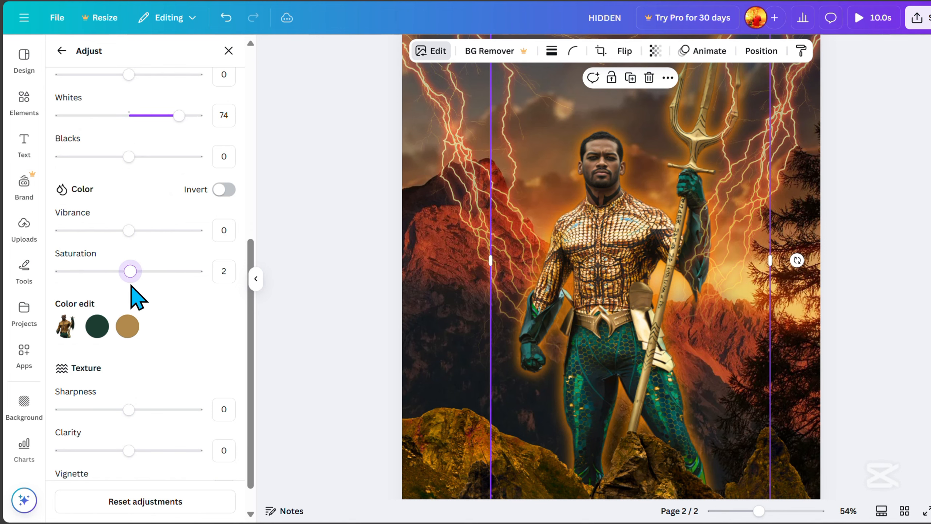
scroll(146, 366, "down", 1)
mouse_move(129, 419)
left_mouse_down()
mouse_move(162, 422)
mouse_move(141, 416)
left_mouse_up()
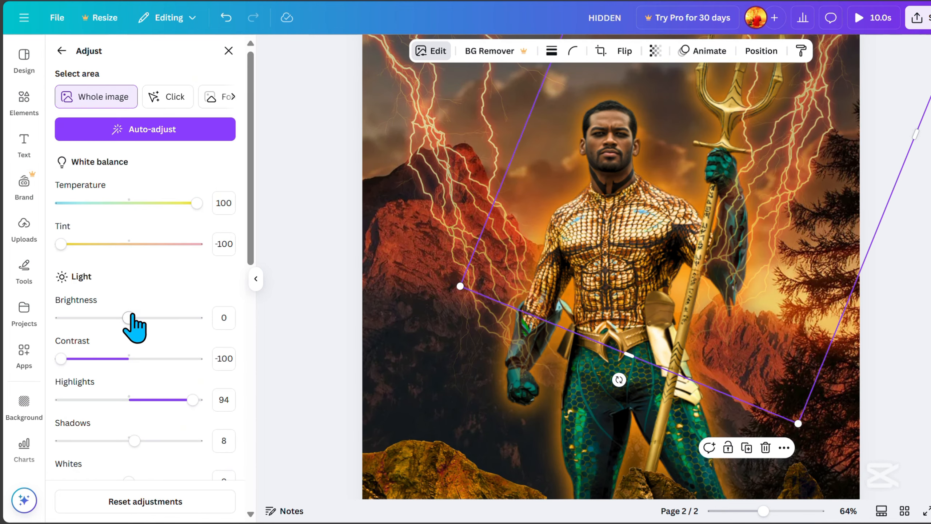
scroll(134, 316, "down", 2)
scroll(146, 337, "up", 3)
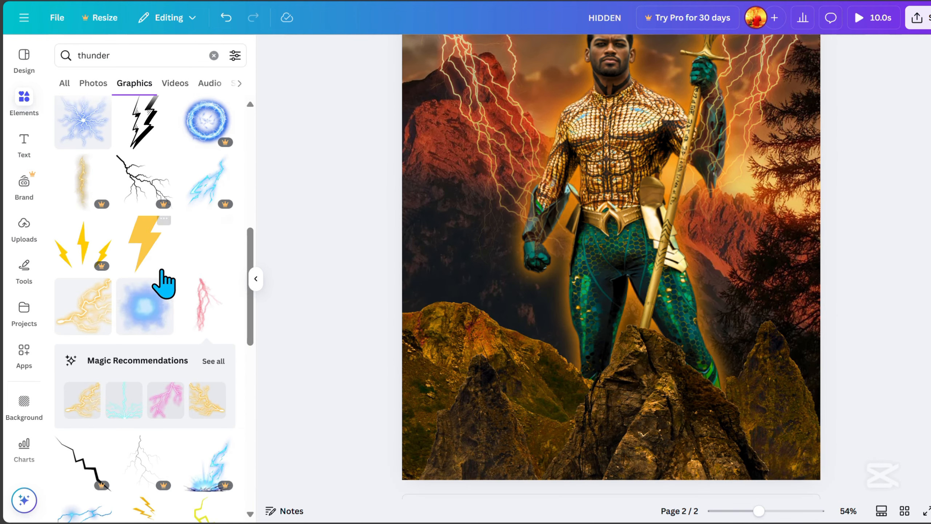
Step: Find the FontFrame app among the Canva apps and open it
left_click(25, 352)
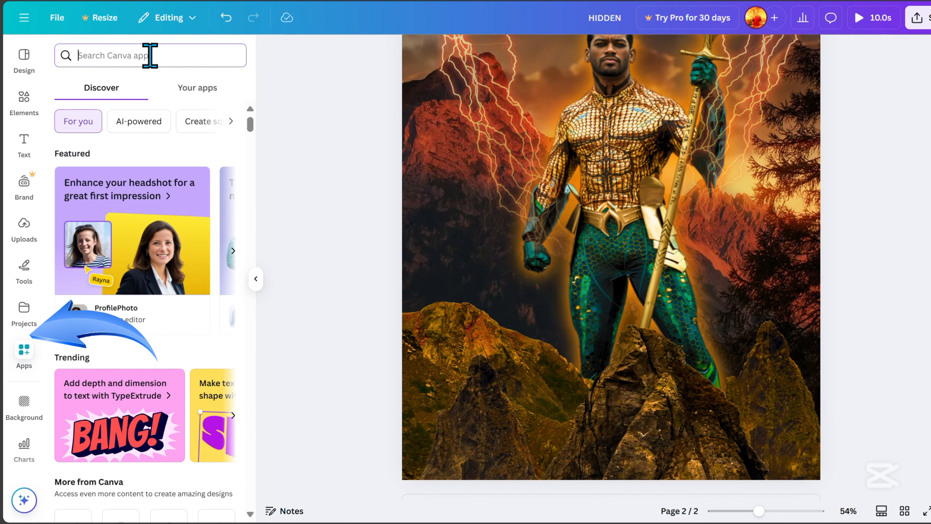
type("font")
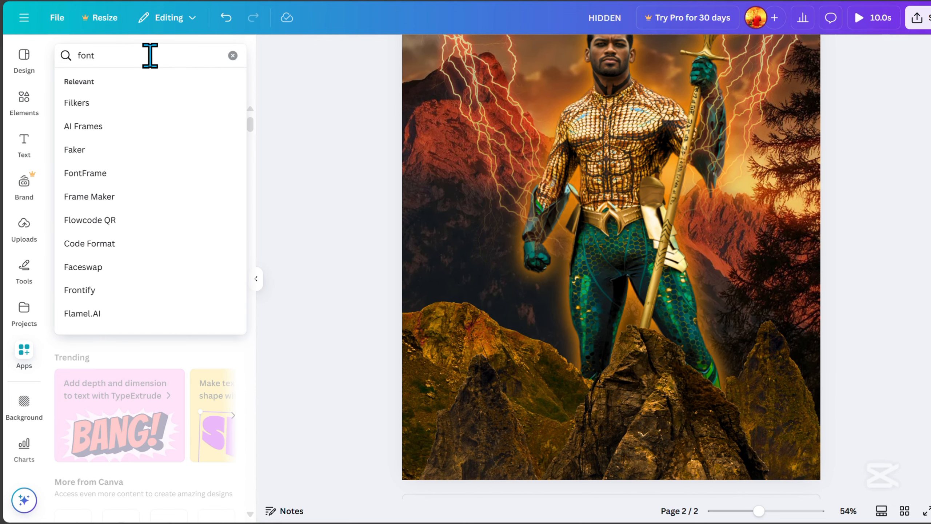
type("frame")
key("Return")
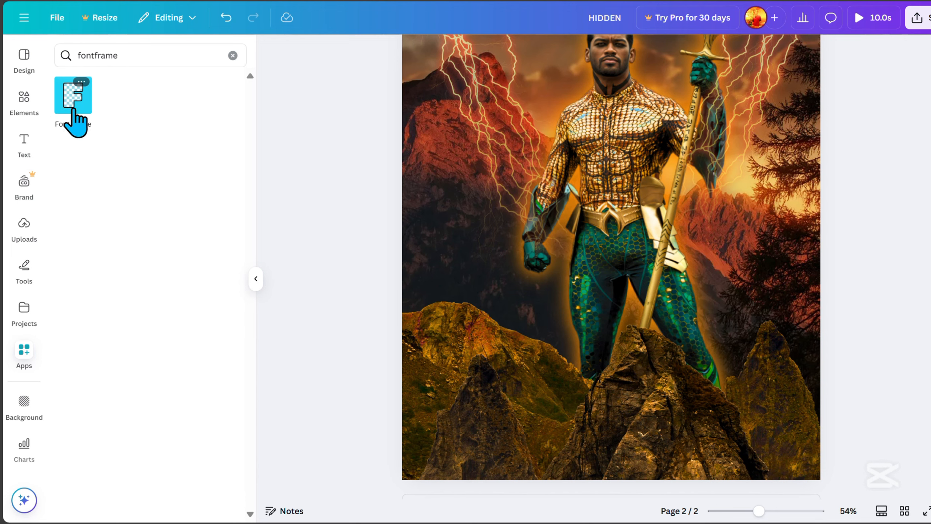
left_click(74, 111)
Step: Enter FINAL as the FontFrame text and set the frame's border weight to 0
type("FINAL")
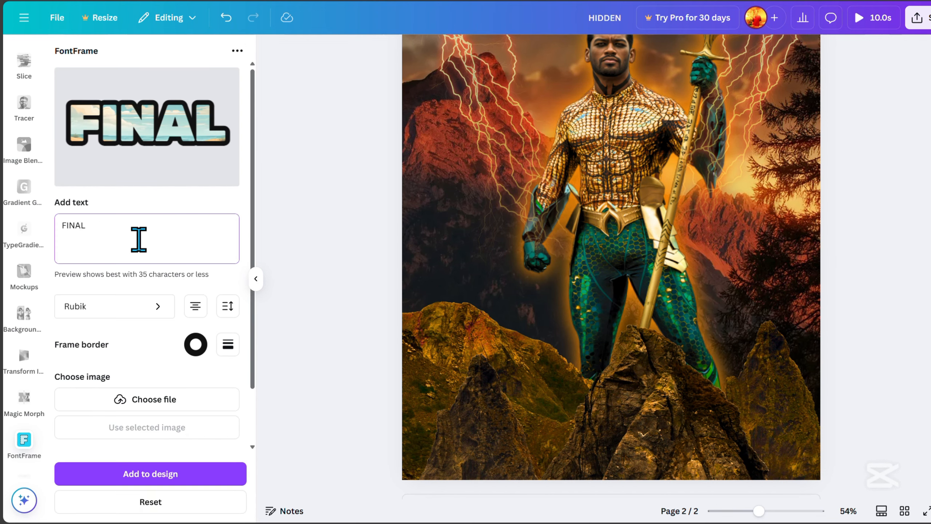
left_click(228, 347)
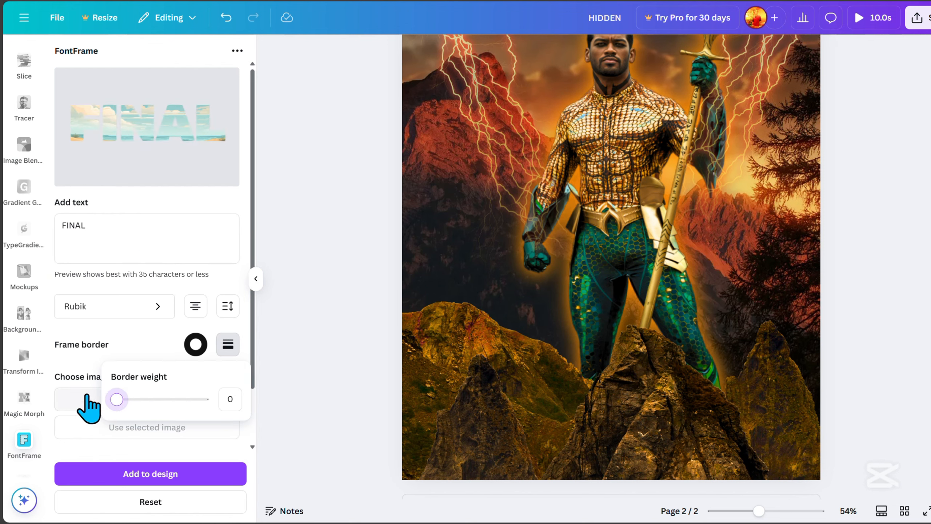
left_click(150, 346)
scroll(176, 386, "down", 2)
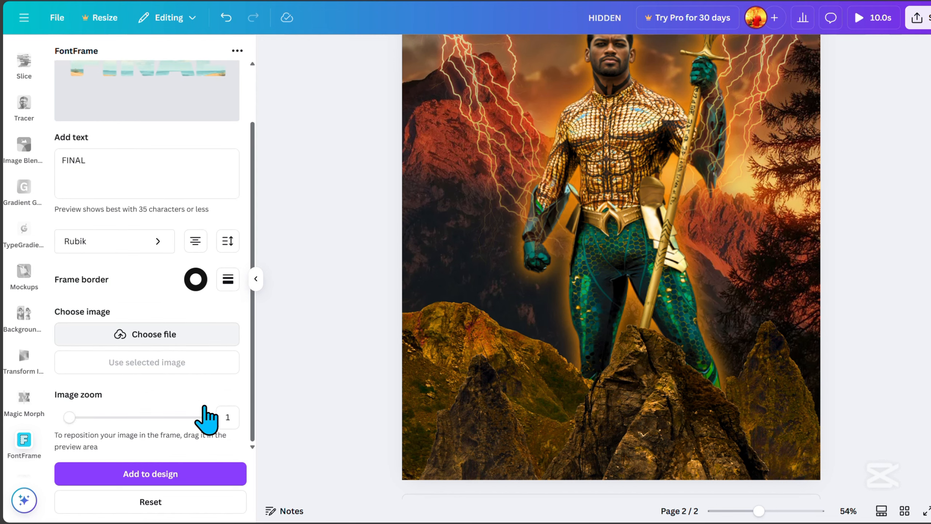
Step: Reposition the image fill inside the FINAL lettering and change its font to Anton
scroll(172, 362, "up", 2)
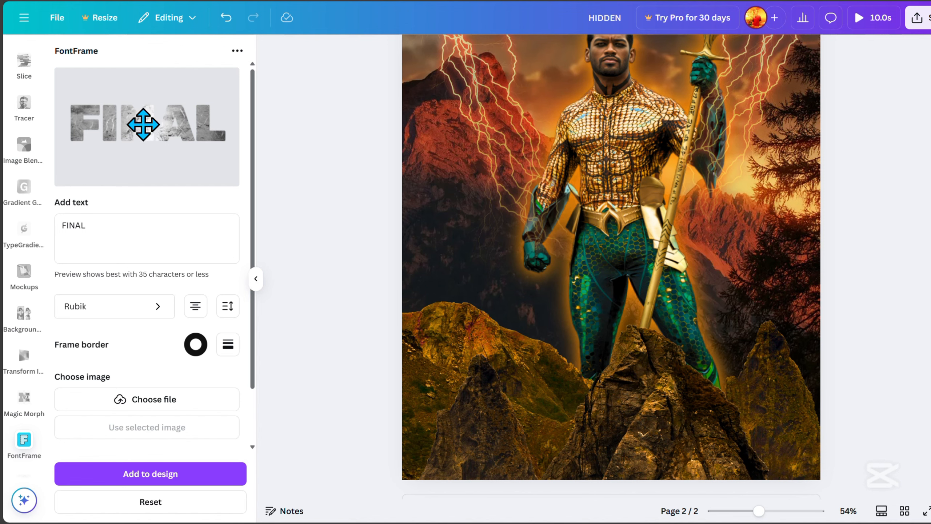
mouse_move(143, 125)
left_mouse_down()
mouse_move(152, 185)
mouse_move(144, 78)
mouse_move(156, 125)
left_mouse_up()
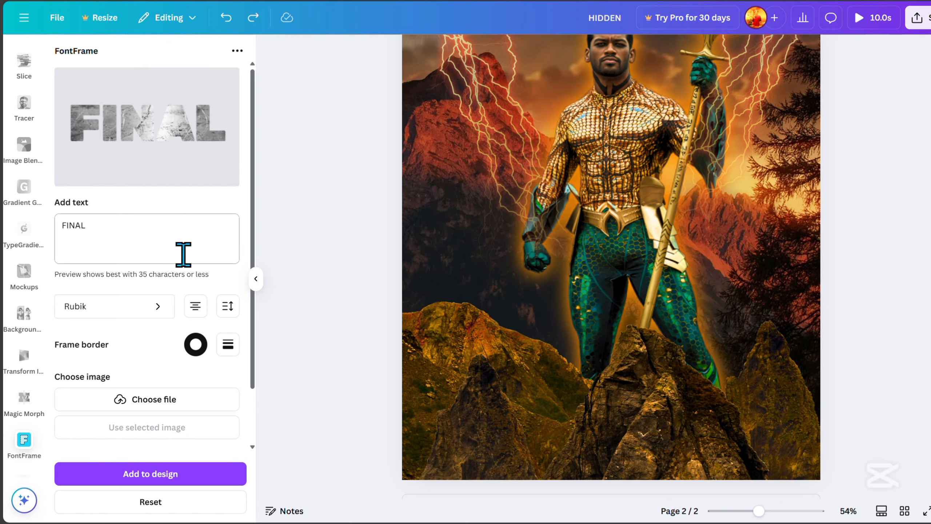
left_click(154, 307)
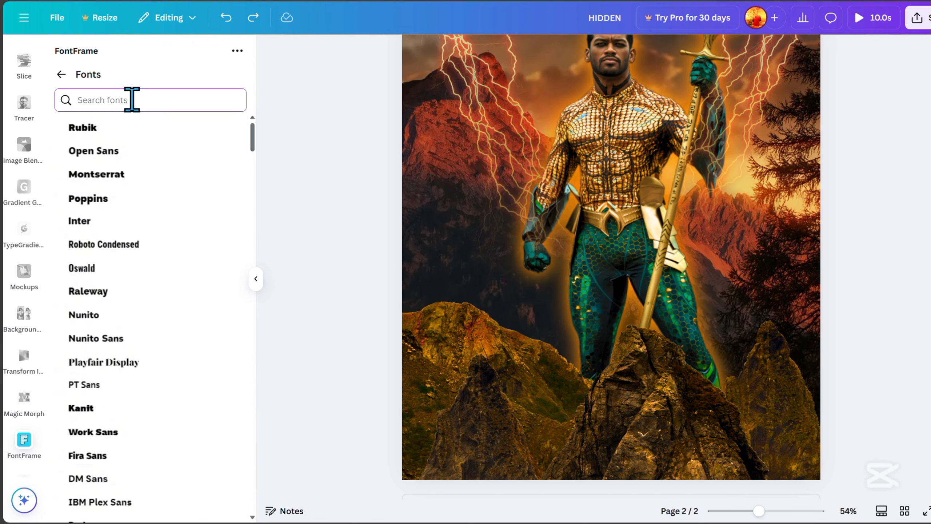
type("ANTON")
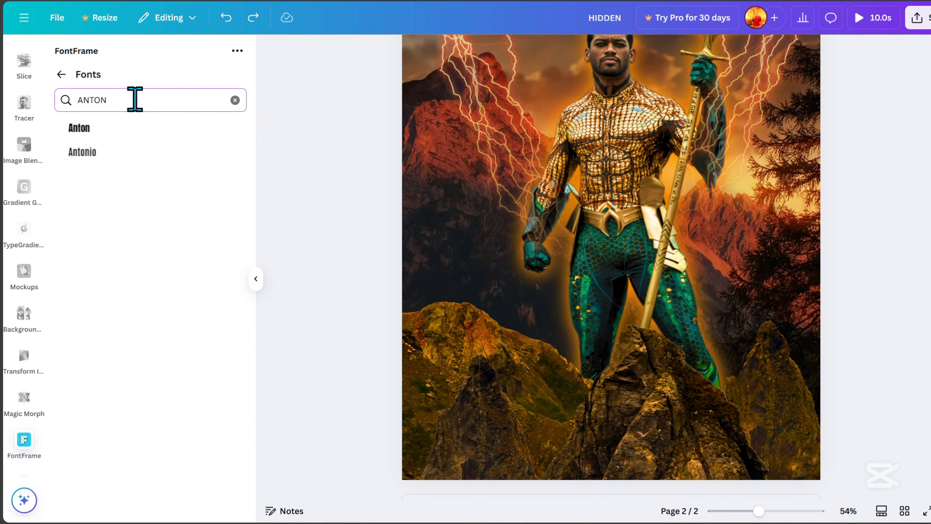
left_click(103, 132)
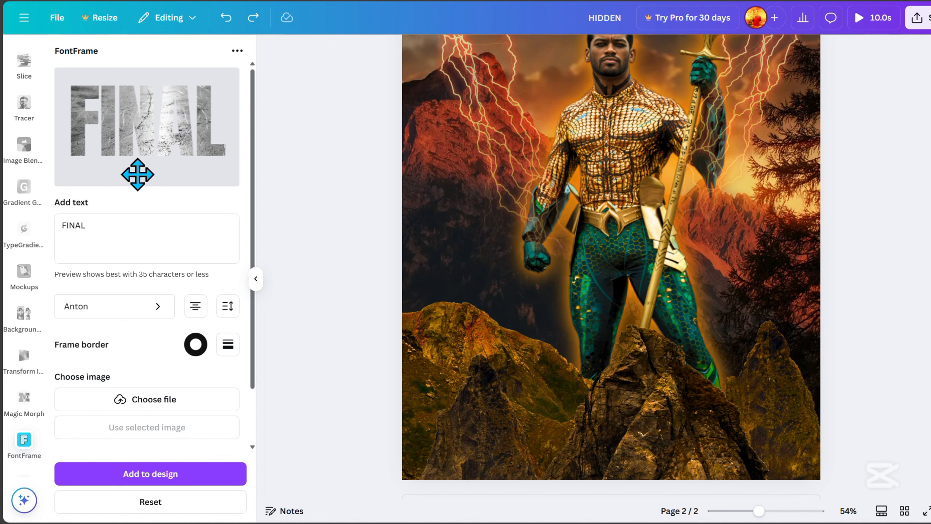
Step: Add the FINAL lettering to the poster, enlarge it, and place it at the poster's left edge over the hero's legs
left_click(190, 475)
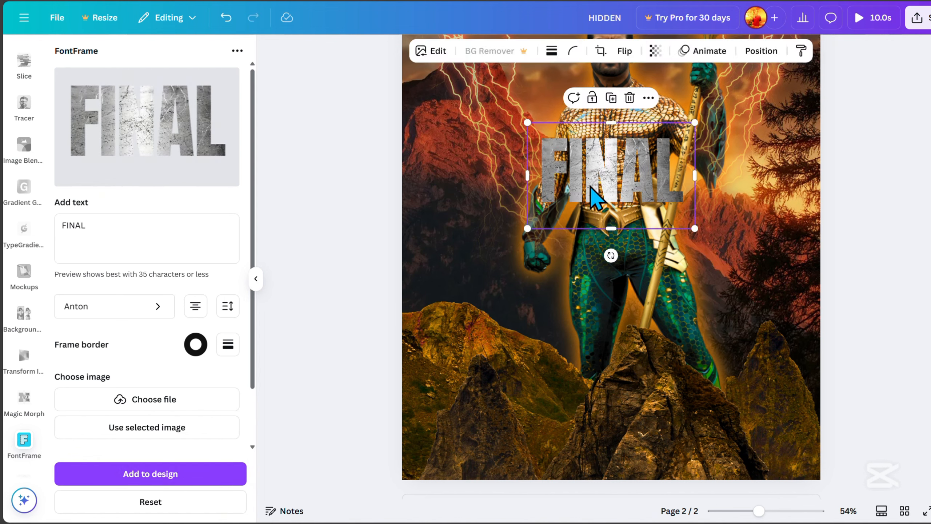
left_click_drag(638, 172, 542, 315)
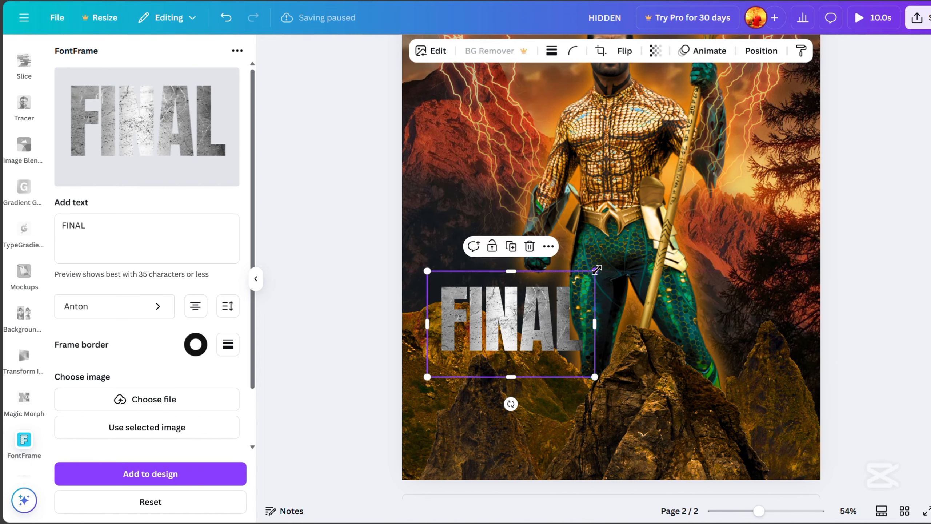
left_click_drag(597, 269, 667, 227)
left_click_drag(568, 298, 539, 315)
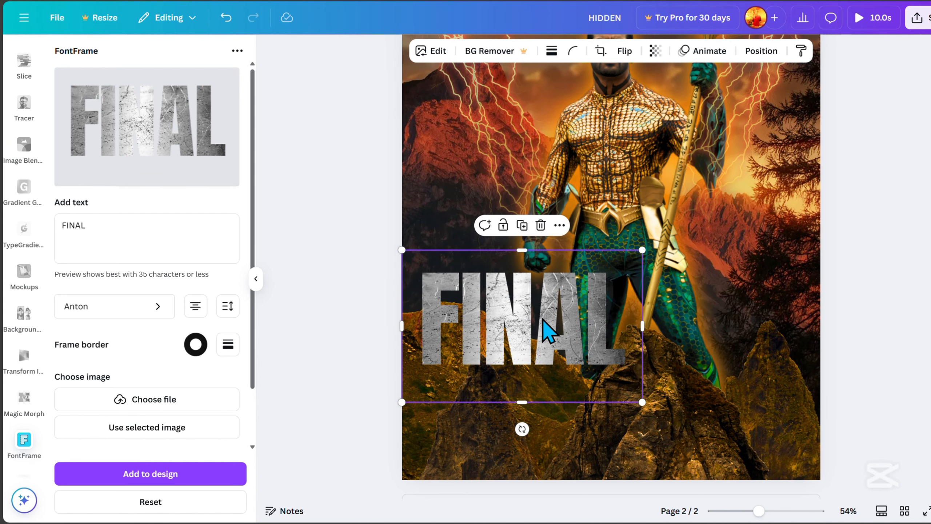
Step: Create the words THE and WAR with the same FontFrame style and add each one to the design
type("THE")
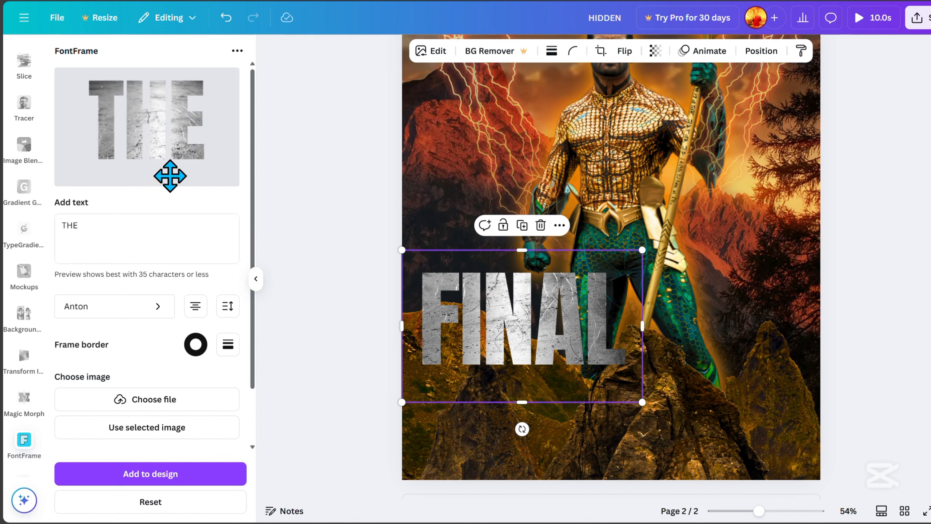
left_click(167, 474)
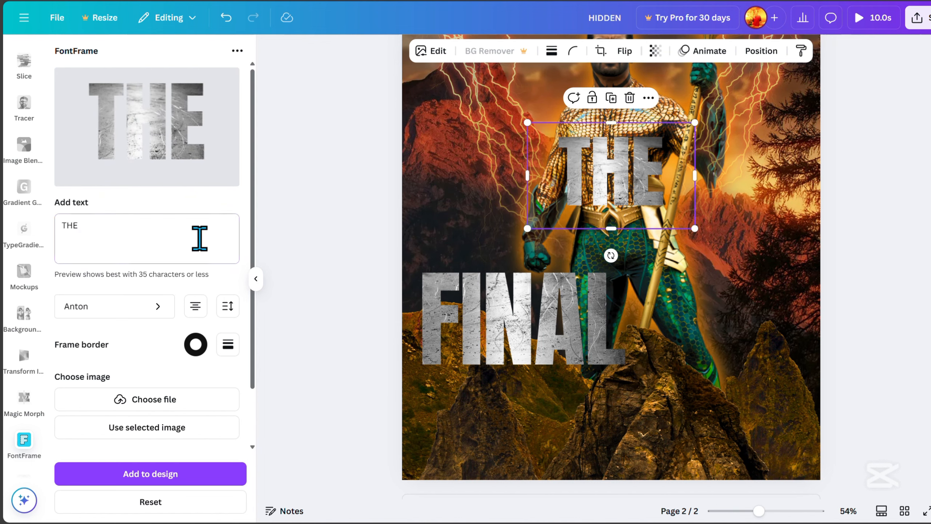
triple_click(197, 239)
type("WAR")
left_click_drag(127, 100, 127, 116)
left_click(157, 474)
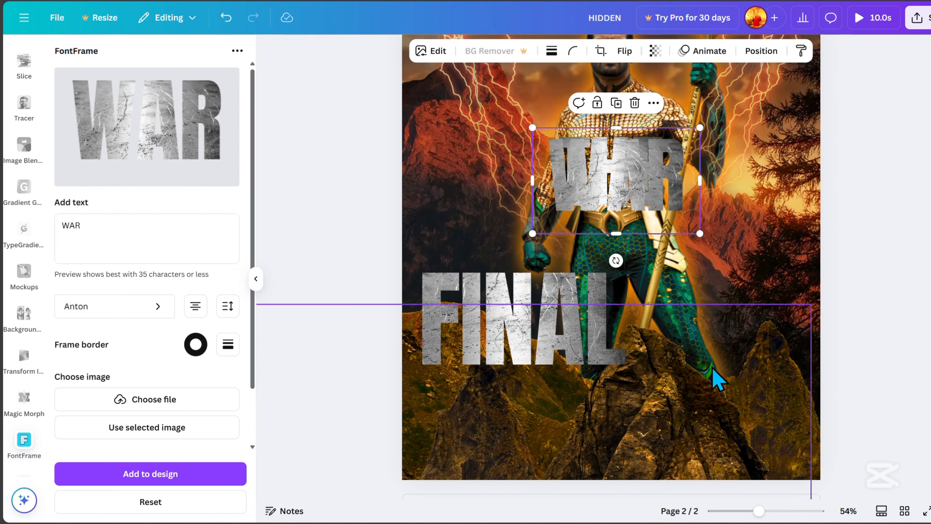
Step: Arrange the title by placing a smaller THE above FINAL and an enlarged WAR below it, offset toward the poster's right side
left_click_drag(611, 172, 583, 406)
left_click_drag(615, 181, 496, 248)
left_click_drag(577, 296, 537, 270)
left_click_drag(482, 249, 482, 260)
left_click(581, 407)
left_click_drag(498, 465, 434, 503)
left_click_drag(608, 403, 684, 404)
left_click(781, 368)
scroll(781, 368, "down", 1)
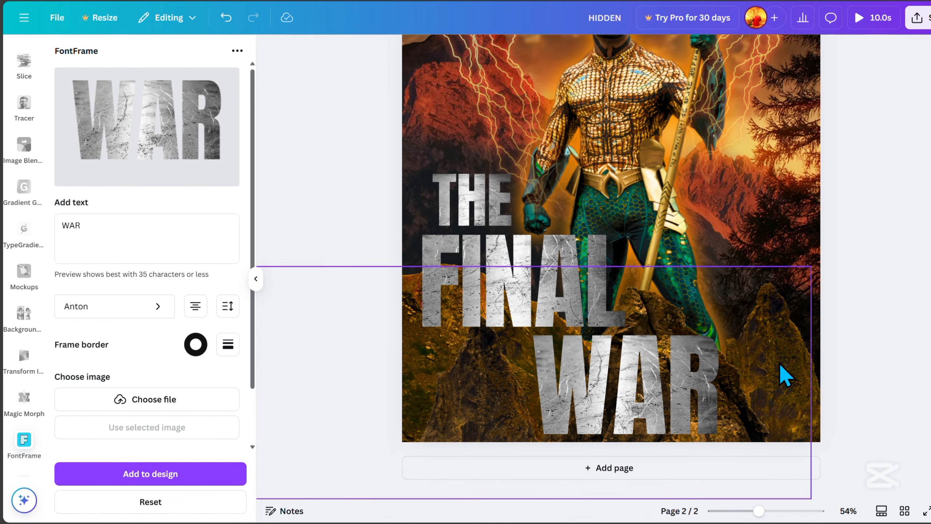
Step: Apply a black glow shadow to the FINAL lettering with intensity 100 and an increased blur amount
left_click(256, 278)
left_click(405, 301)
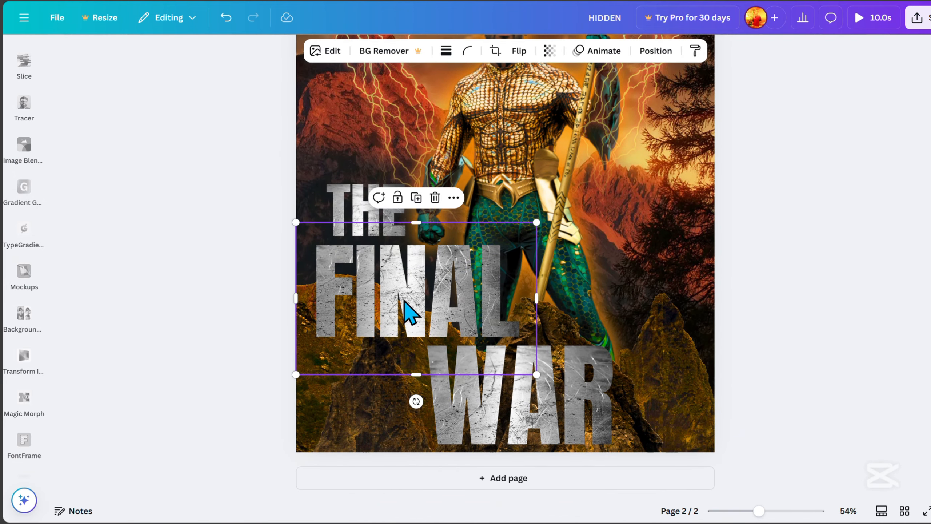
left_click(325, 51)
left_click(76, 382)
left_click(83, 208)
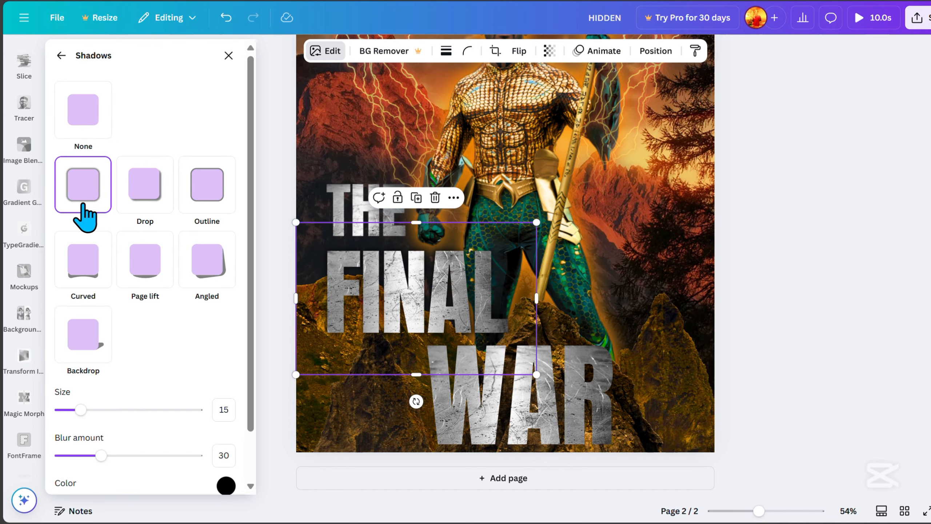
scroll(176, 440, "down", 2)
left_click_drag(146, 474, 197, 473)
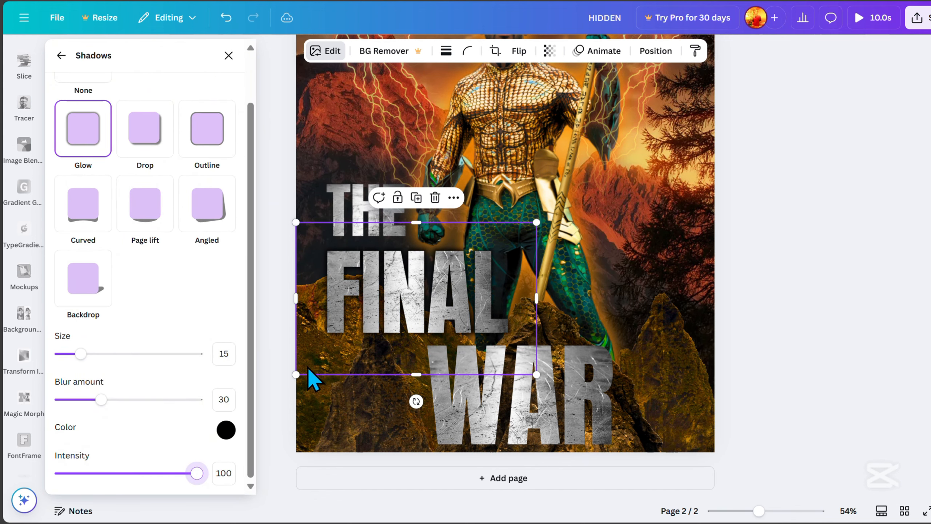
left_click_drag(101, 399, 148, 399)
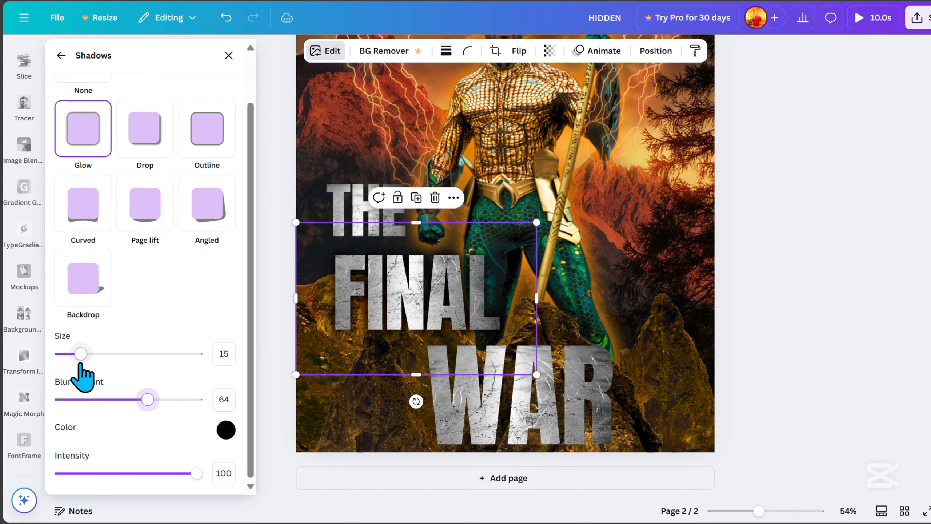
left_click_drag(81, 353, 56, 354)
mouse_move(148, 399)
left_mouse_down()
mouse_move(96, 399)
mouse_move(138, 399)
left_mouse_up()
left_click_drag(60, 353, 78, 354)
left_click(443, 278)
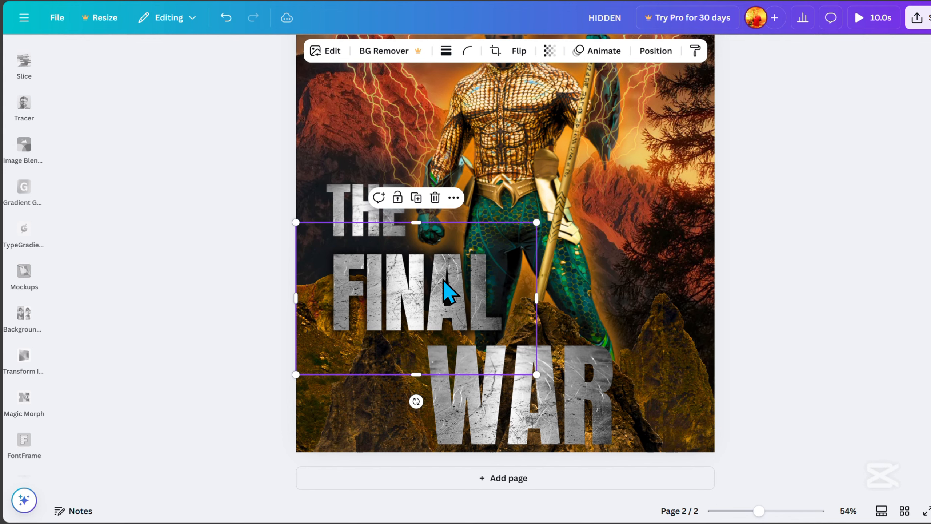
Step: Copy FINAL's shadow style to WAR and THE, and enlarge and realign the words into a tightly stacked title
right_click(443, 280)
left_click(480, 251)
left_click(535, 424)
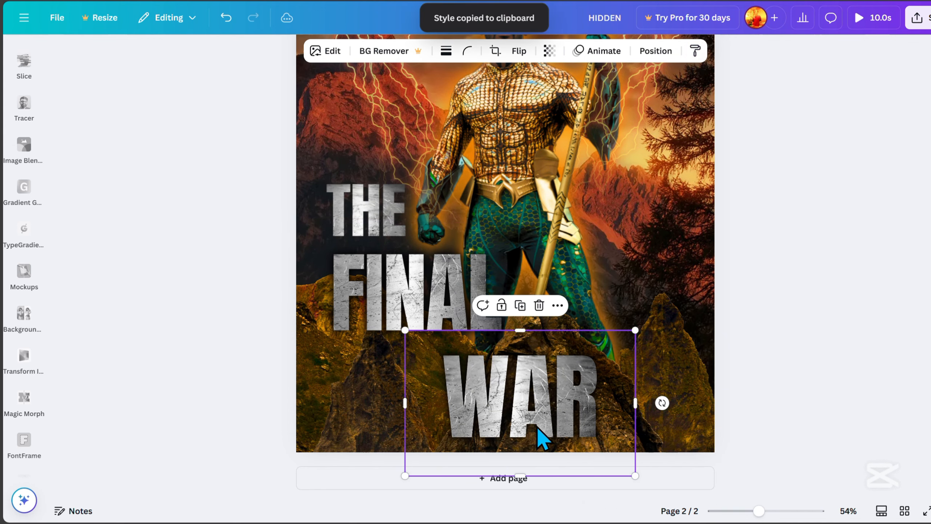
left_click(370, 212)
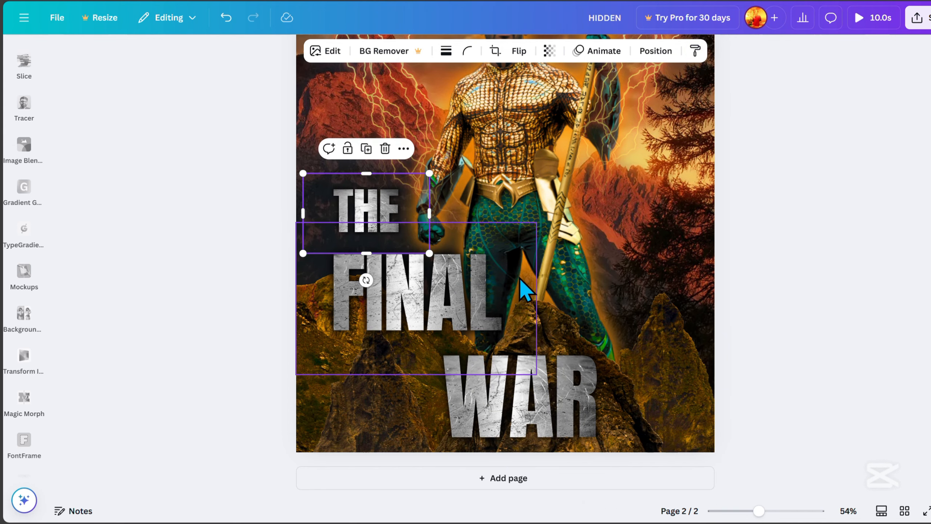
left_click_drag(367, 206, 326, 202)
left_click_drag(408, 183, 370, 212)
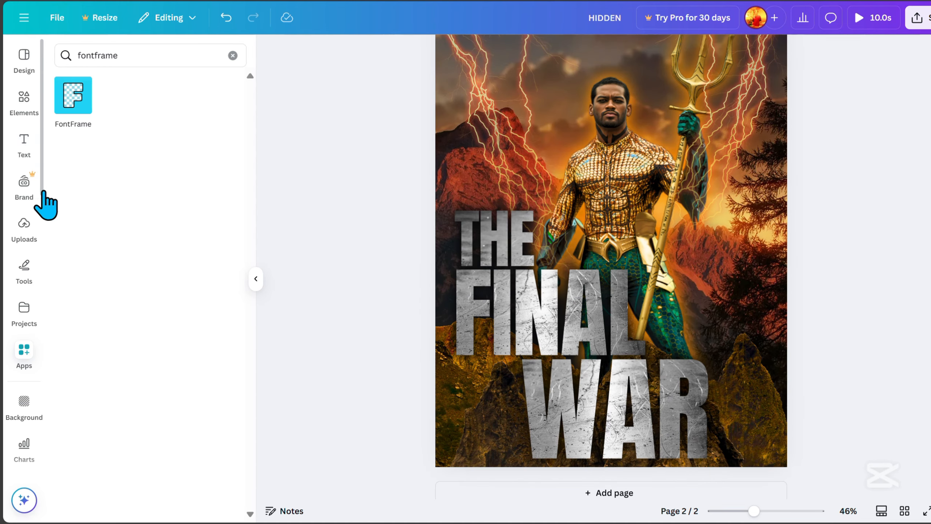
Step: Search the graphics for GLOW and place light flares on the WAR lettering and the hero's belt buckle
left_click(22, 99)
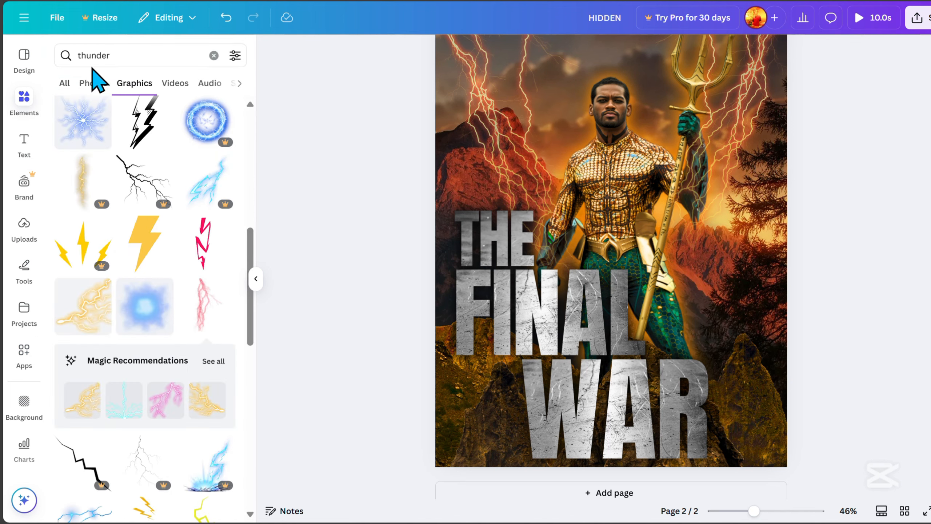
left_click(93, 55)
type("GLOW")
key("Return")
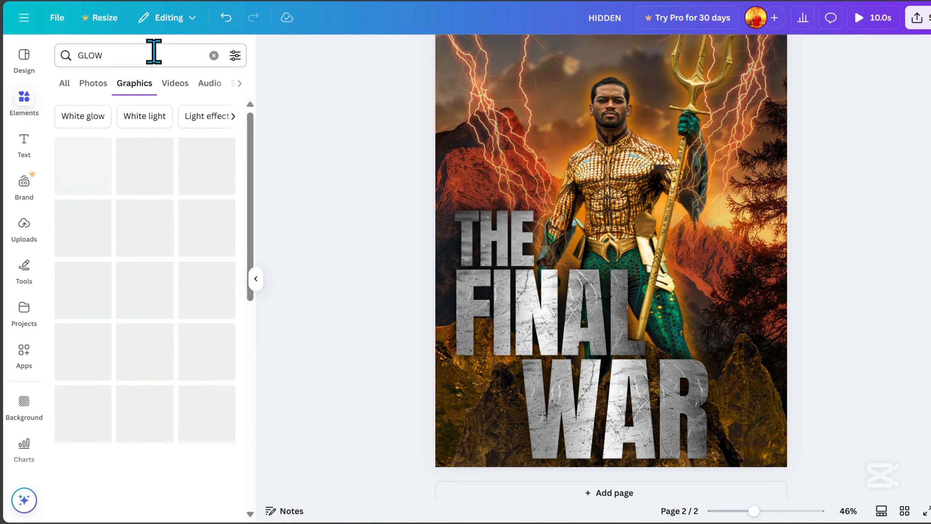
left_click_drag(231, 411, 615, 298)
left_click_drag(731, 260, 645, 407)
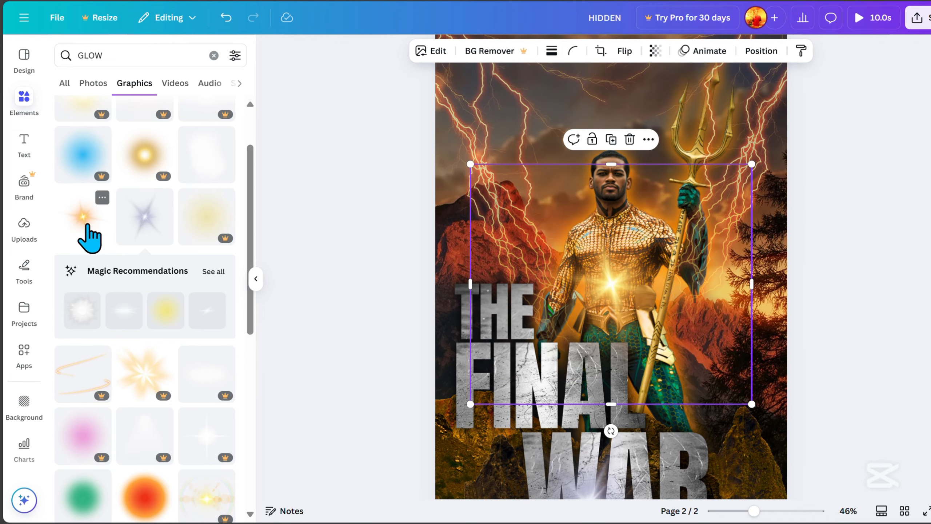
left_click_drag(89, 238, 640, 133)
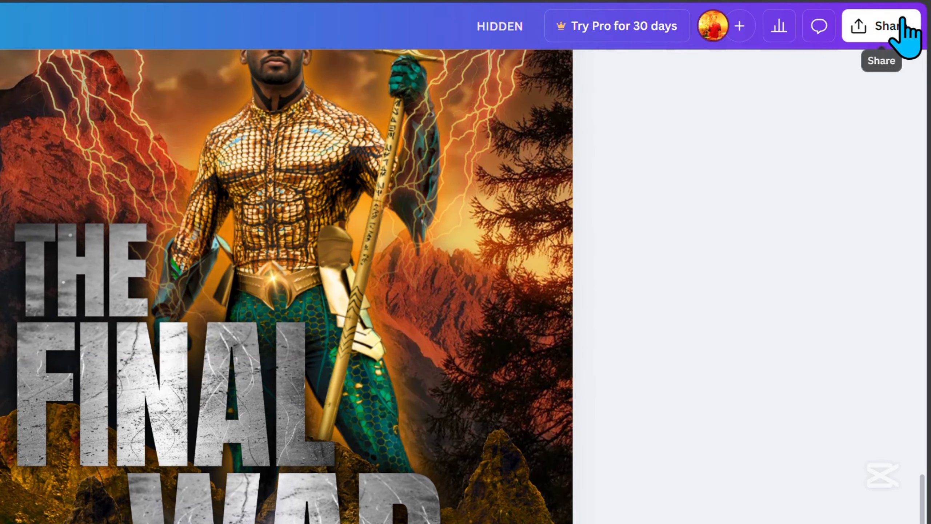
Step: Open the download settings for the poster design
left_click(915, 18)
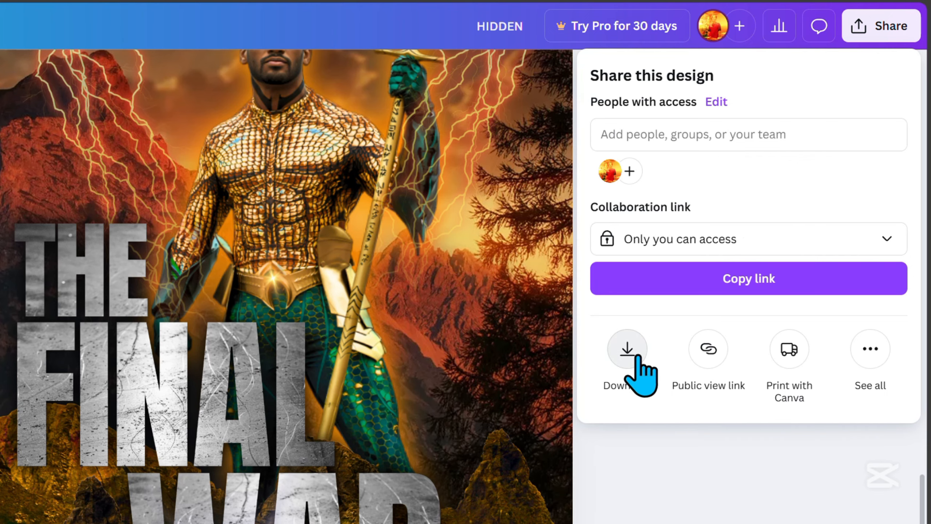
left_click(627, 351)
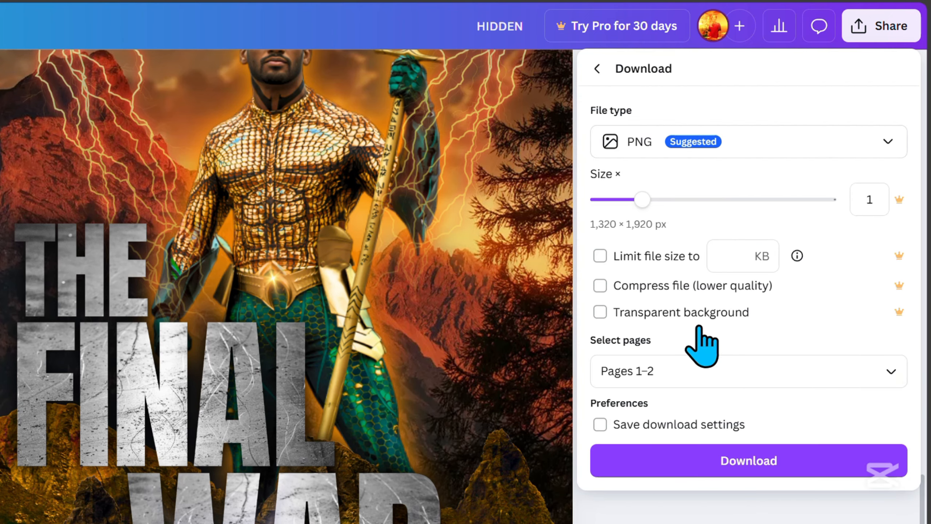